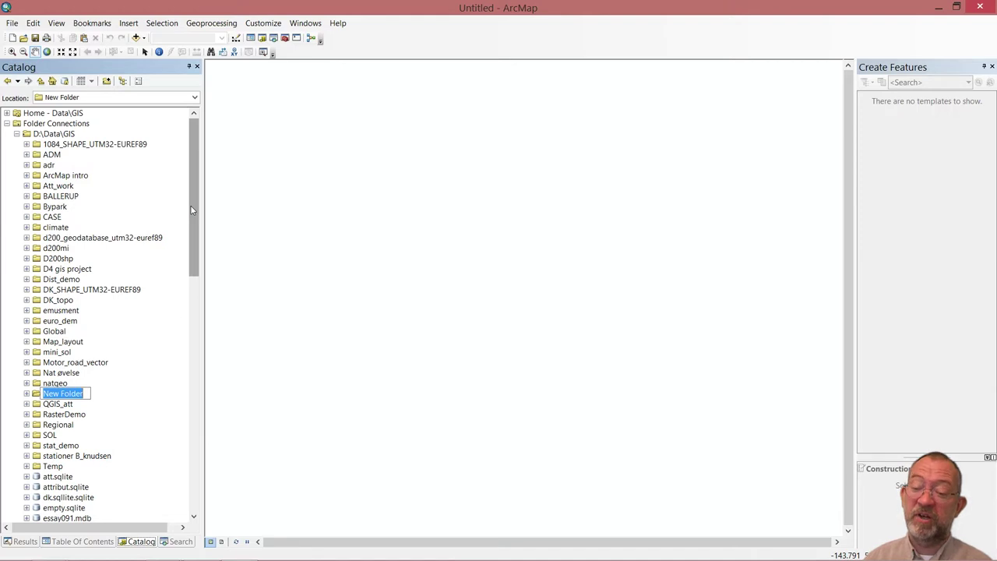
Step: Name the new folder in D:\Data\GIS RUC_Posters
{"action": "type", "text": "RUC_"}
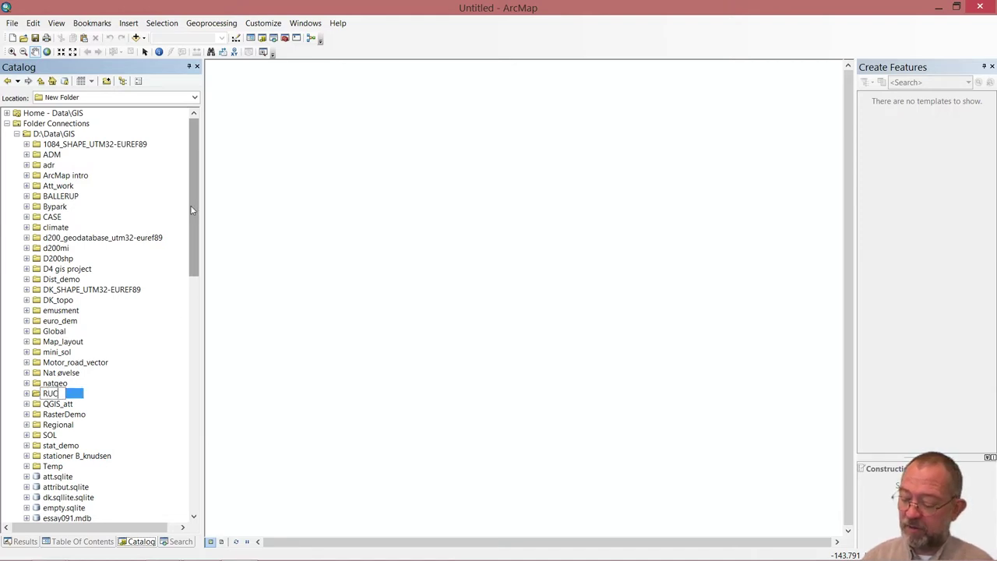
{"action": "type", "text": "Po"}
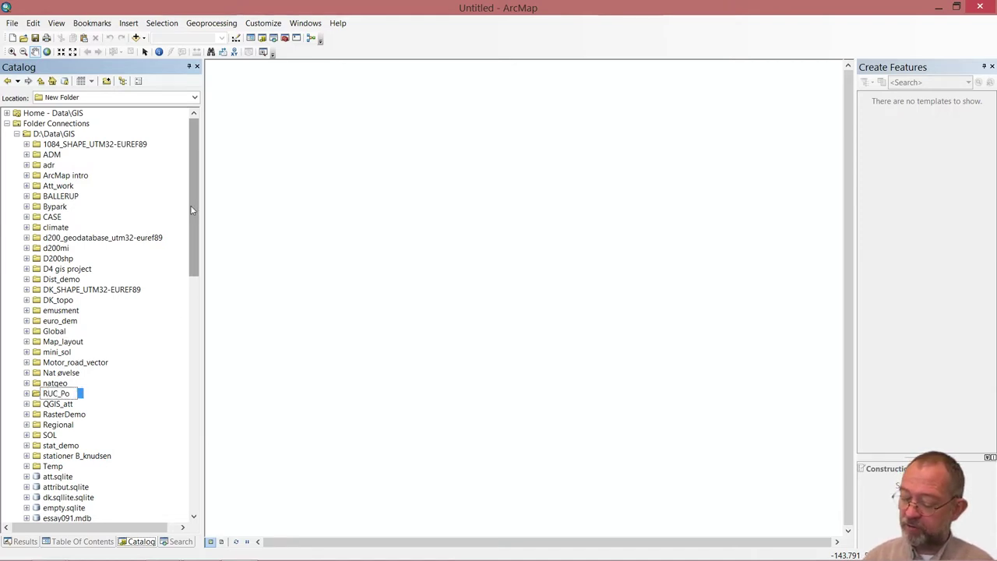
{"action": "type", "text": "sters"}
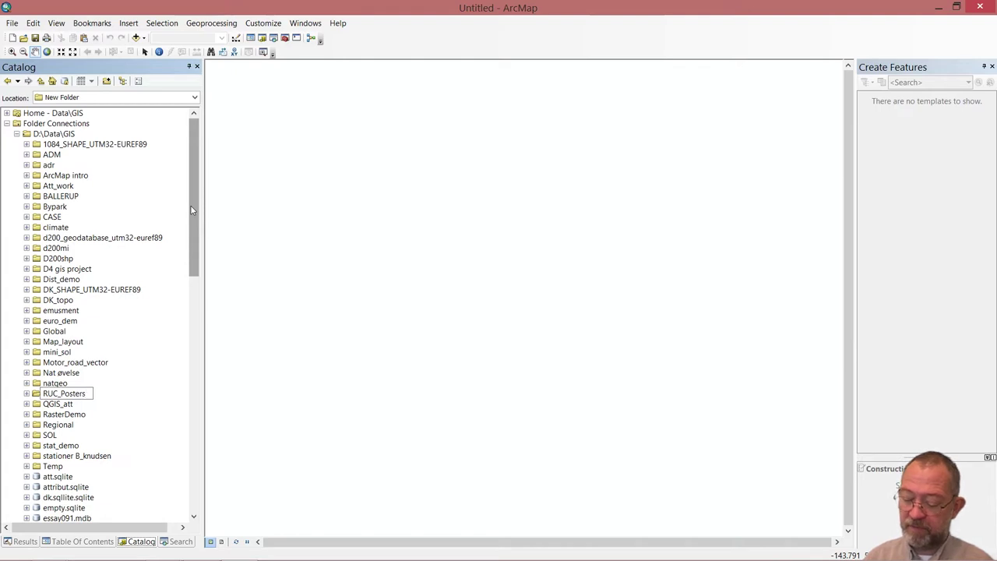
{"action": "key", "text": "Return"}
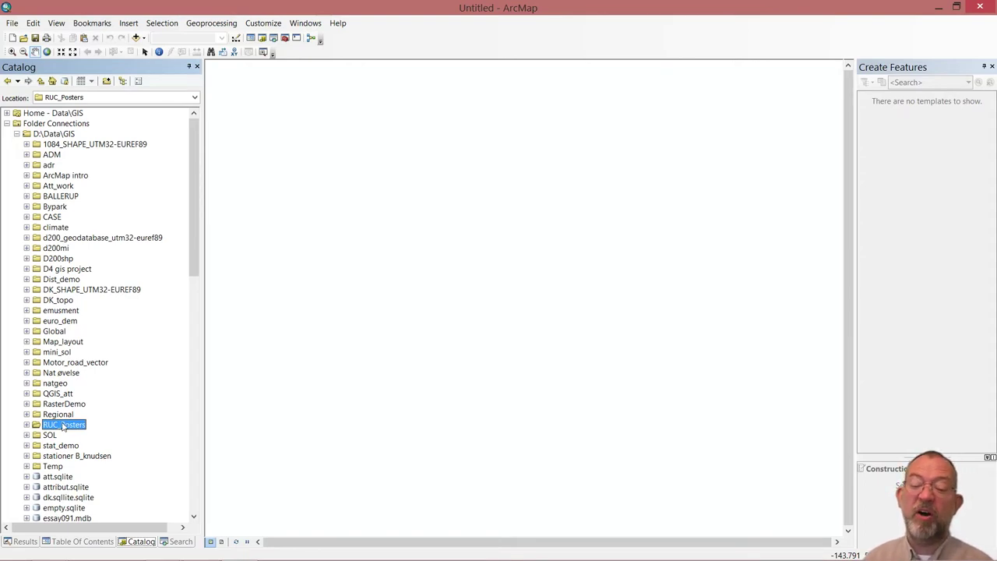
{"action": "key", "text": "alt+Tab"}
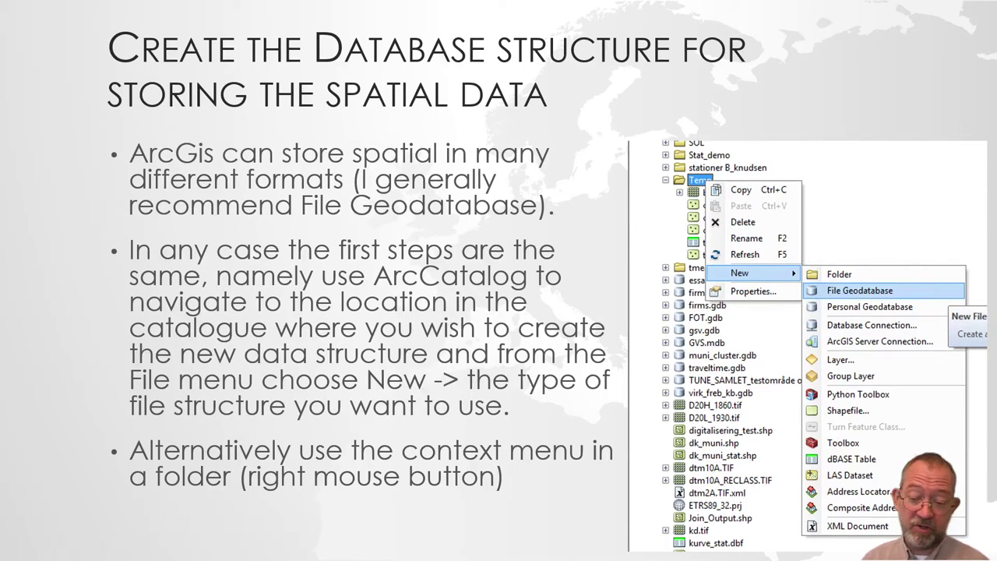
{"action": "key", "text": "alt+Tab"}
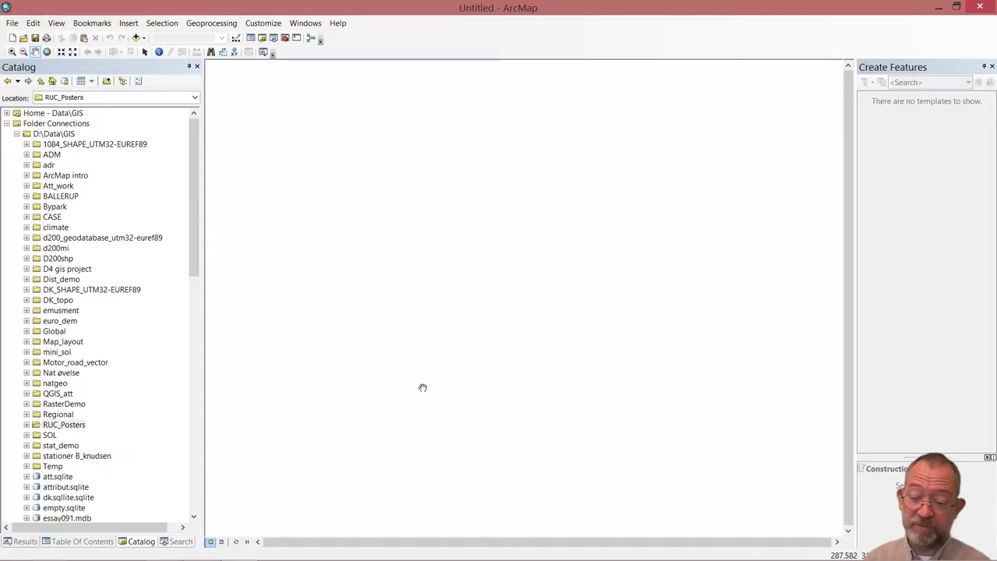
Step: Create a file geodatabase in the RUC_Posters folder and name it RUC_posters.gdb
{"action": "right_click", "coordinate": [69, 426]}
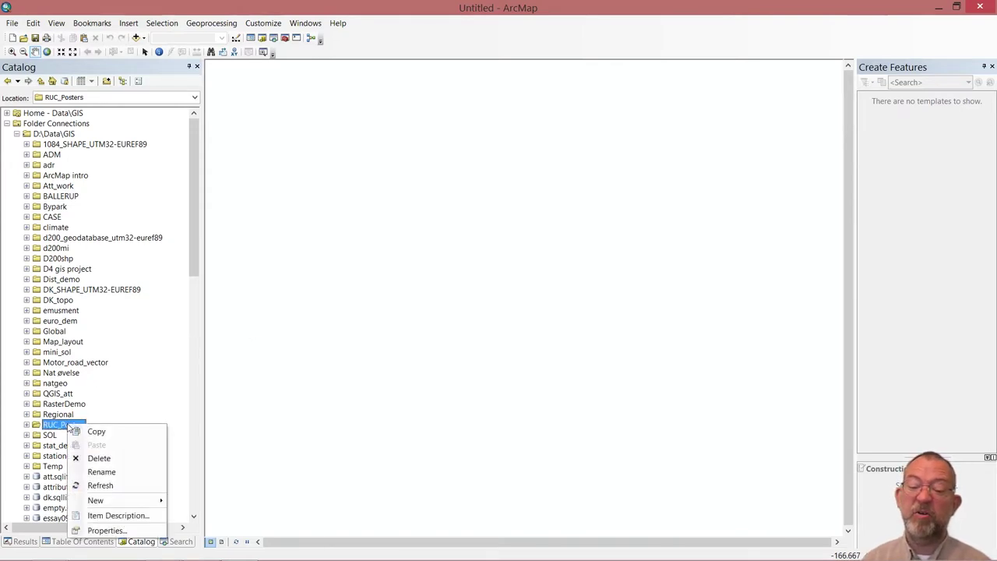
{"action": "mouse_move", "coordinate": [160, 499]}
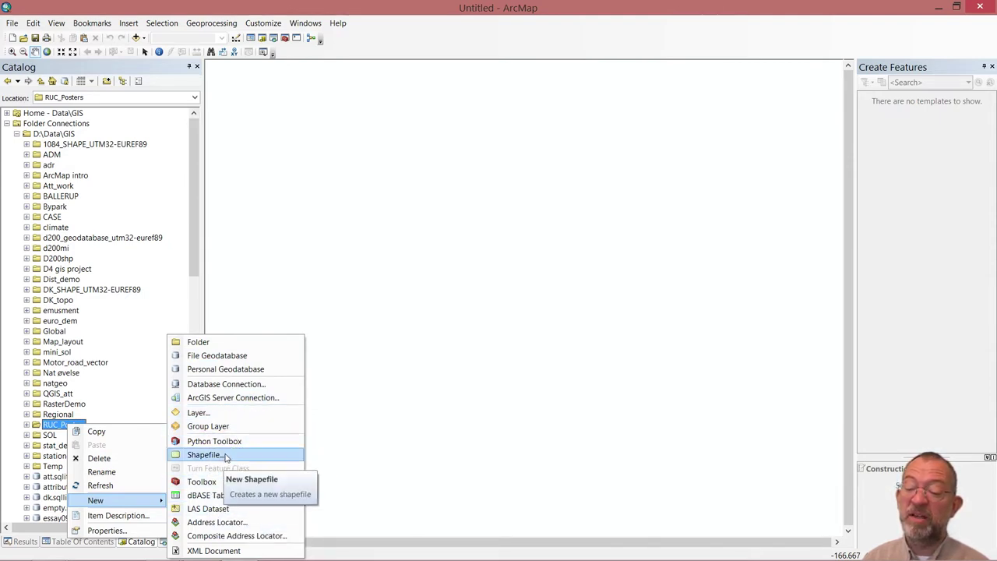
{"action": "left_click", "coordinate": [212, 357]}
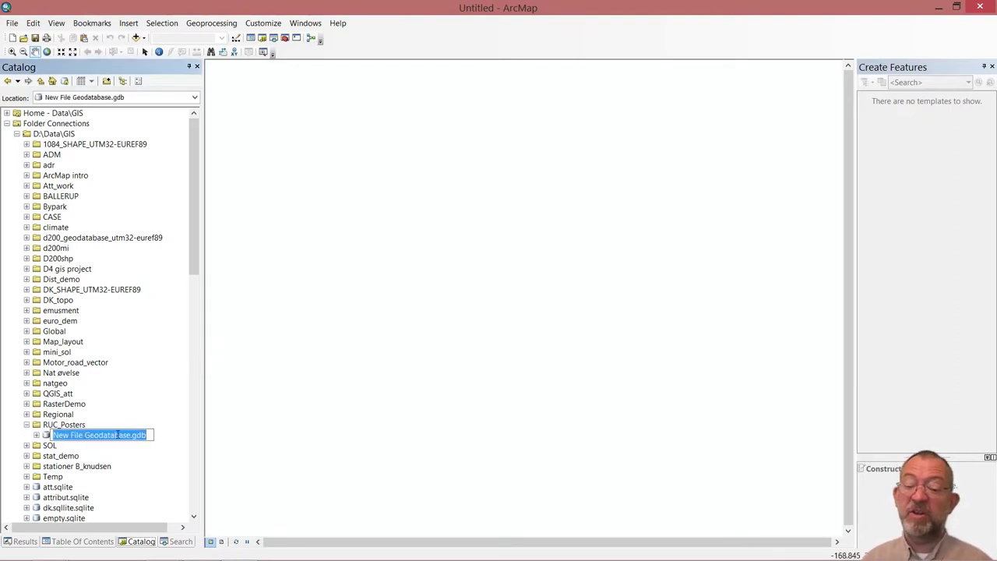
{"action": "left_click", "coordinate": [133, 438]}
{"action": "left_click_drag", "start_coordinate": [133, 437], "coordinate": [2, 449]}
{"action": "type", "text": "RUC_"}
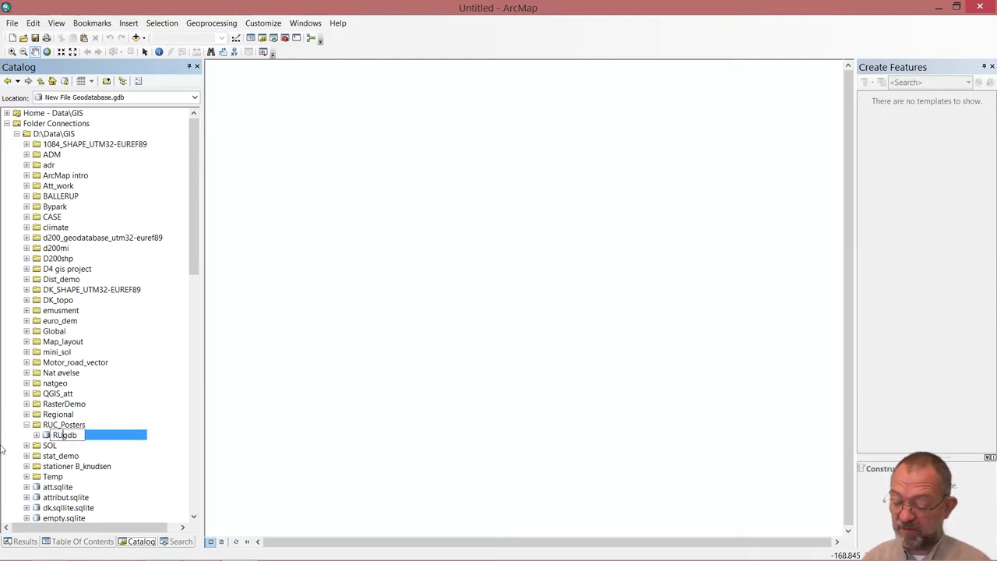
{"action": "type", "text": "posters"}
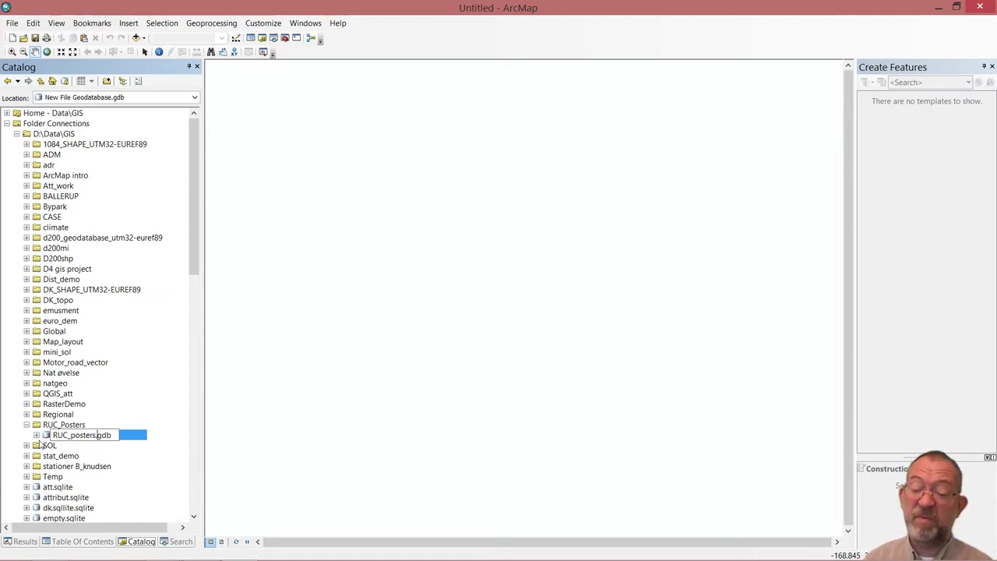
{"action": "key", "text": "Return"}
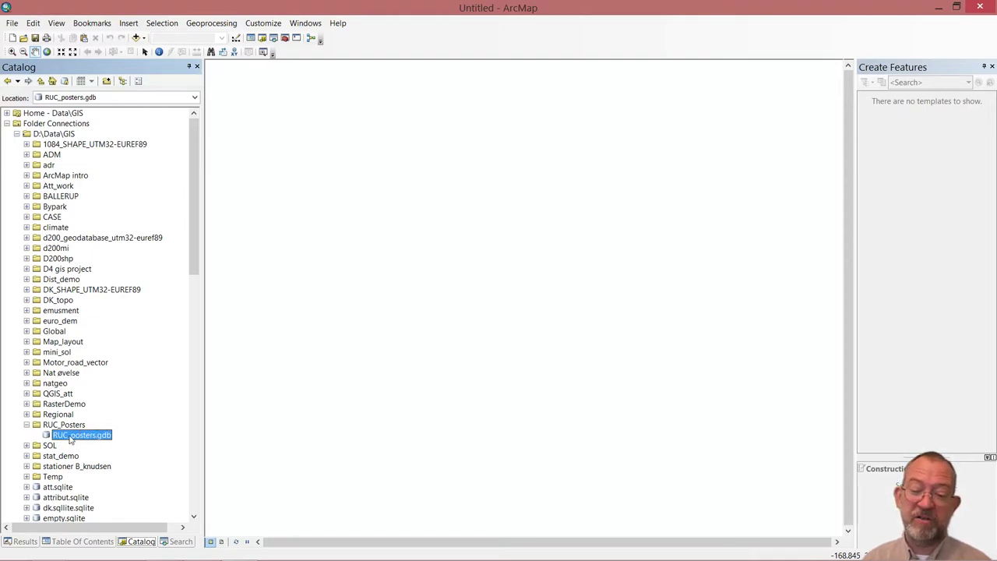
{"action": "key", "text": "alt+Tab"}
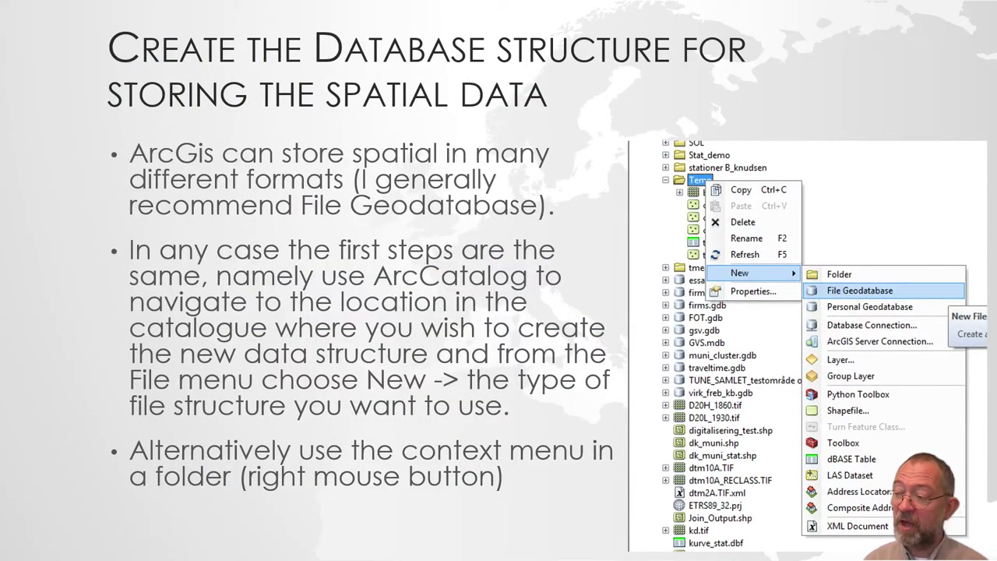
{"action": "key", "text": "Right"}
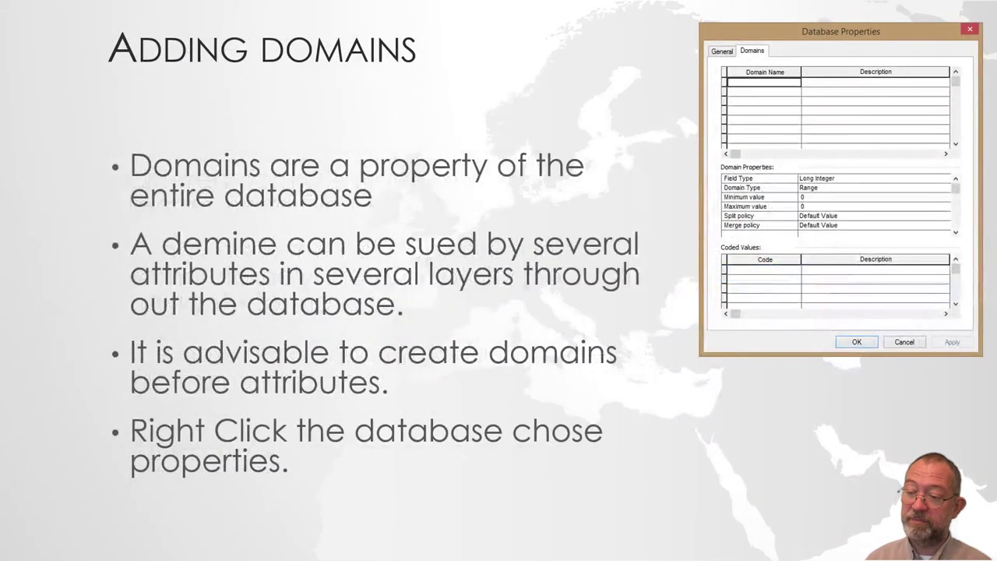
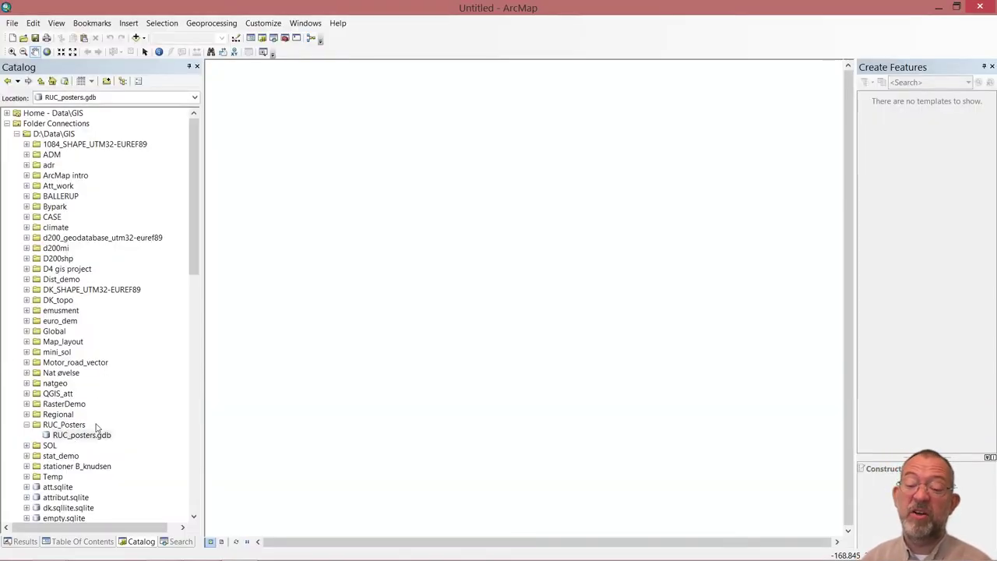
Step: Open the properties of the RUC_posters.gdb geodatabase, look at its general information and return to its domain settings
{"action": "right_click", "coordinate": [82, 436]}
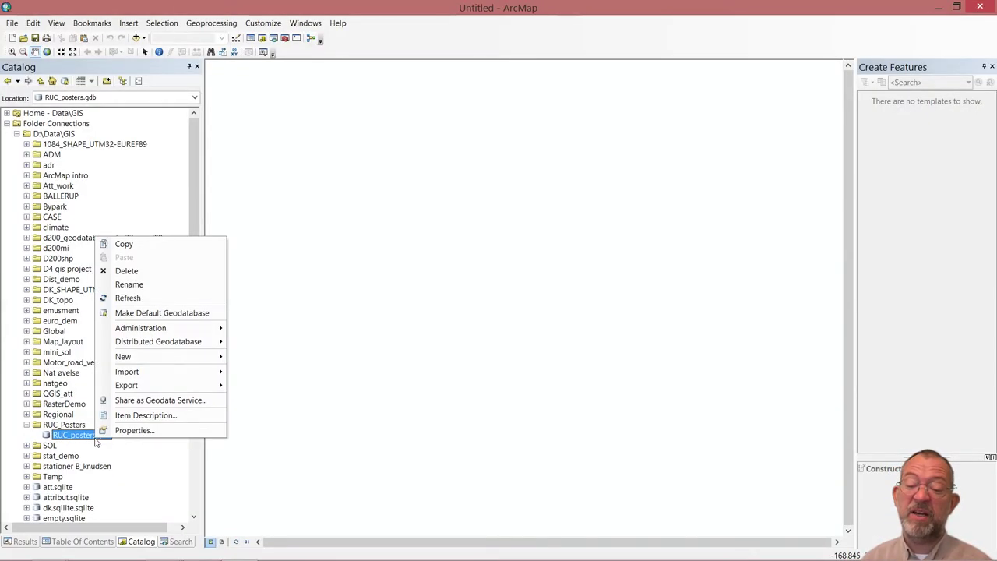
{"action": "left_click", "coordinate": [134, 430]}
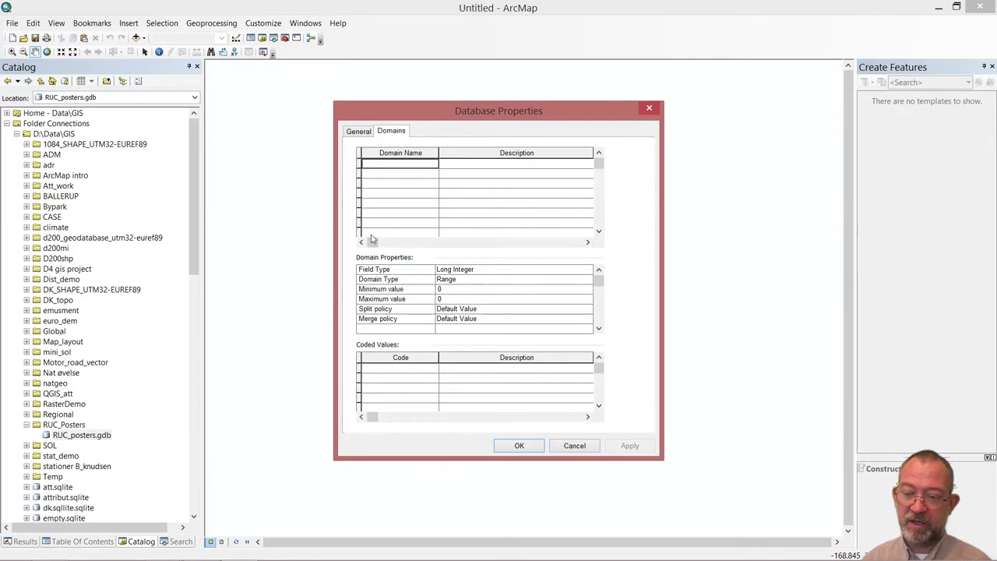
{"action": "left_click", "coordinate": [357, 131]}
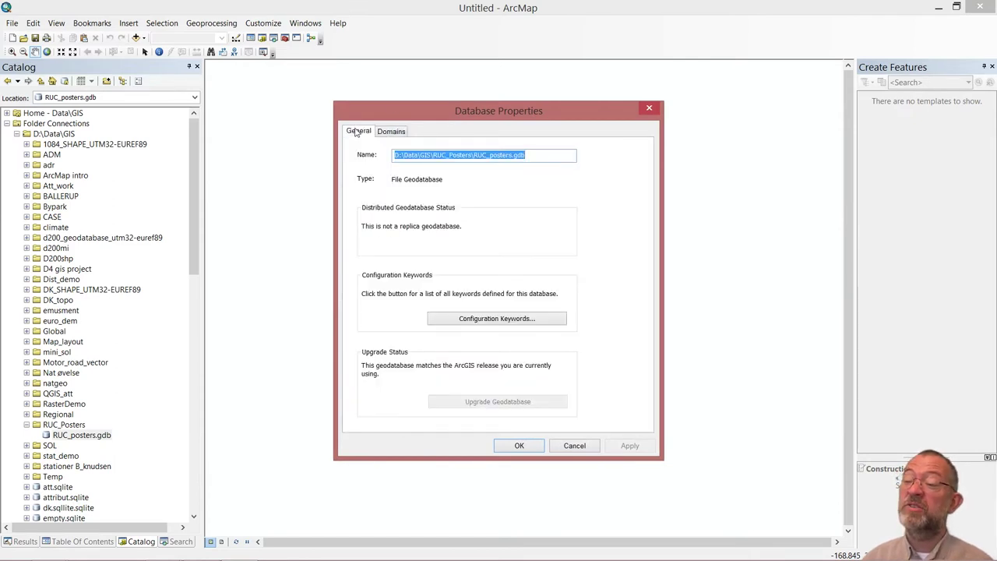
{"action": "left_click", "coordinate": [404, 133]}
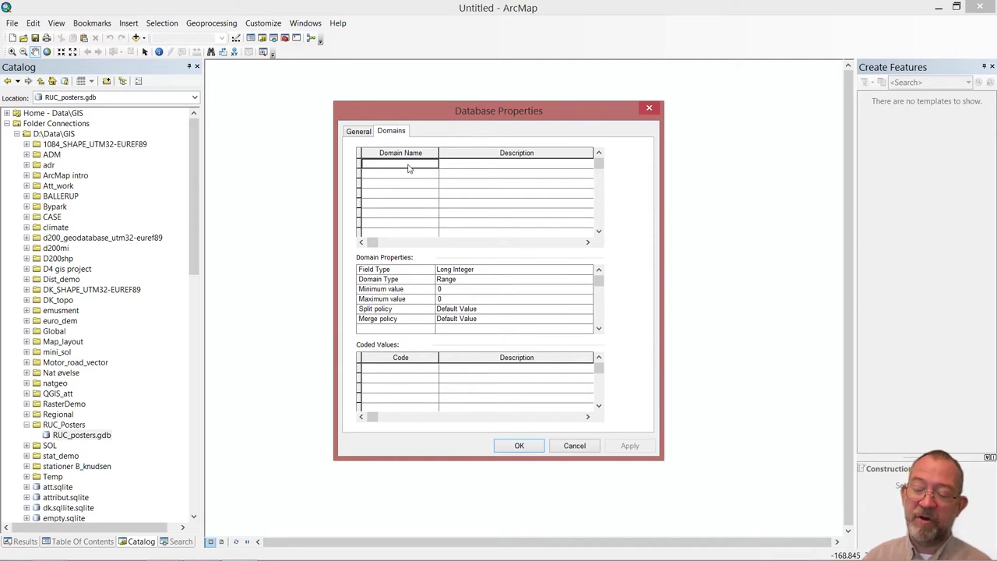
Step: Add a domain named Student_organisation in the first row of the domain list
{"action": "type", "text": "Student_list"}
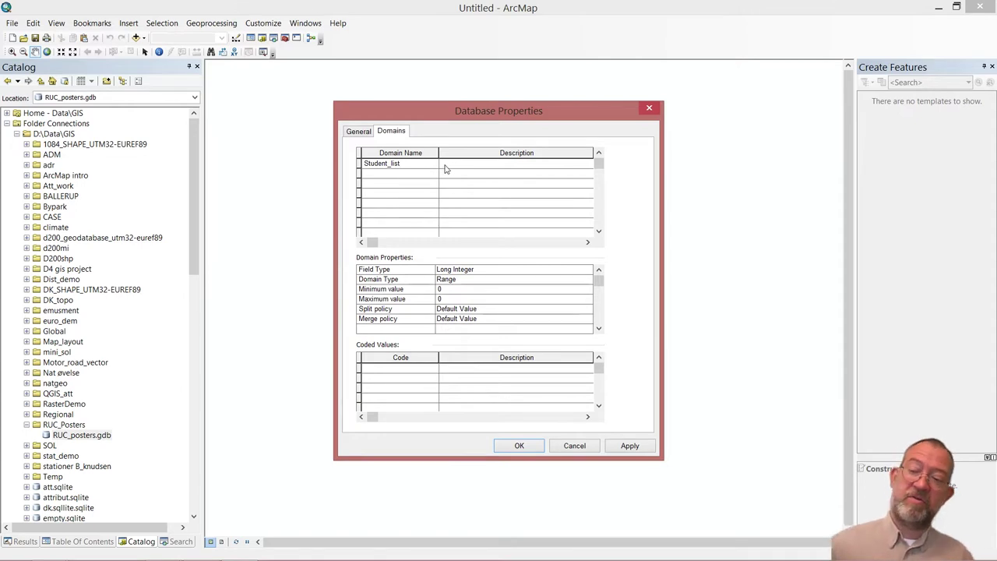
{"action": "left_click", "coordinate": [405, 178]}
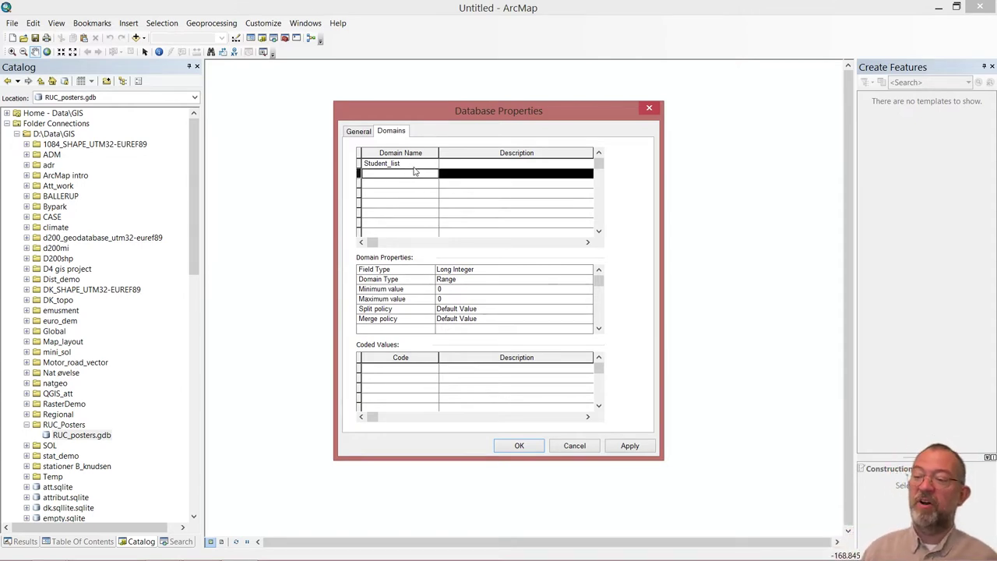
{"action": "left_click", "coordinate": [409, 165]}
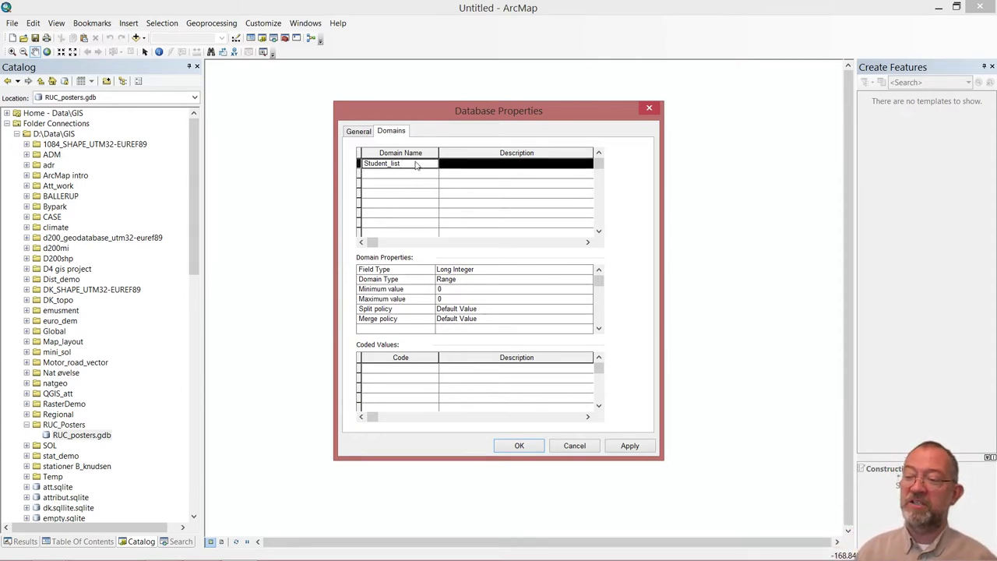
{"action": "left_click", "coordinate": [409, 165]}
{"action": "left_click_drag", "start_coordinate": [391, 163], "coordinate": [427, 162]}
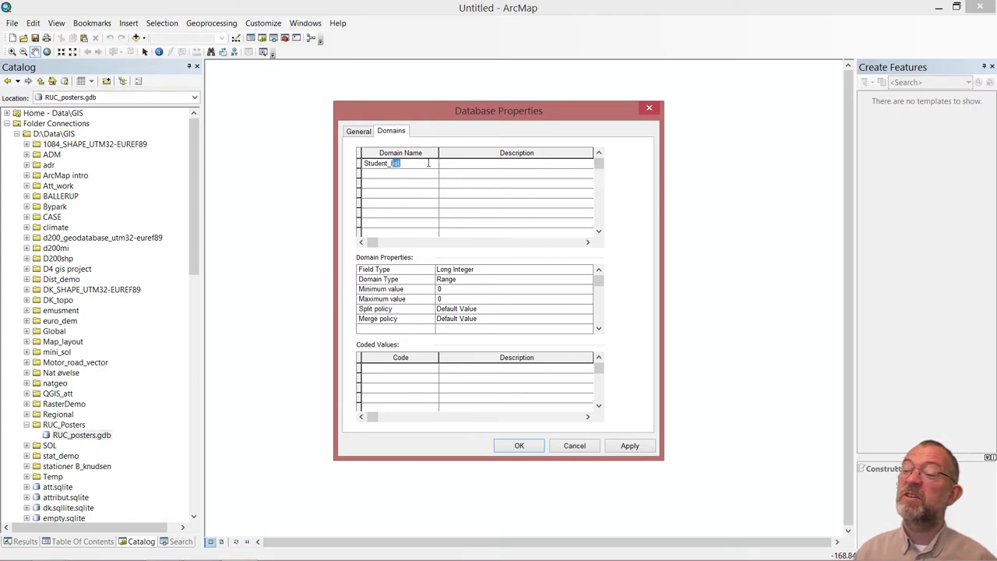
{"action": "key", "text": "BackSpace"}
{"action": "type", "text": "on"}
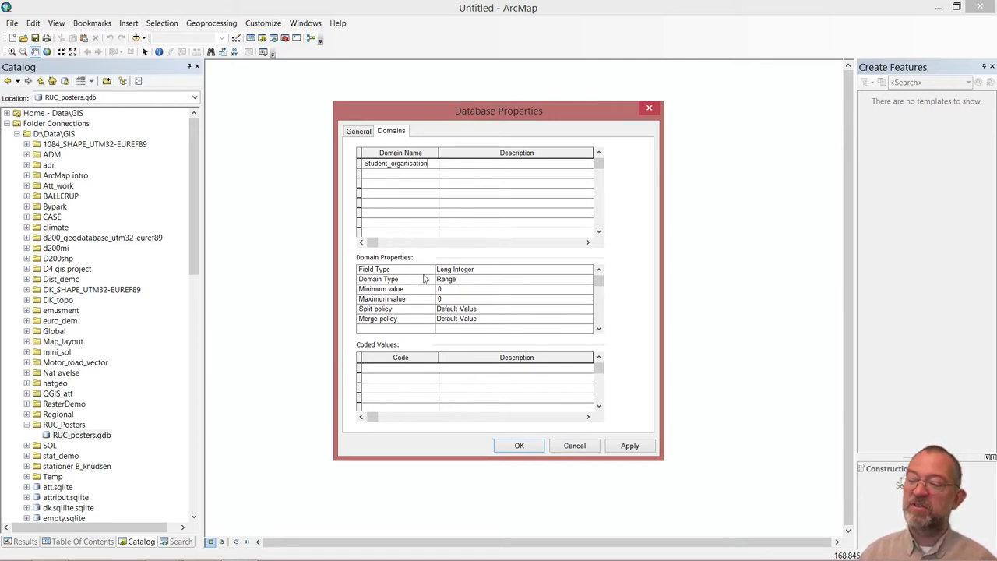
Step: Set the Student_organisation domain to the Coded Values domain type with the field type Text
{"action": "left_click", "coordinate": [471, 269]}
{"action": "left_click", "coordinate": [471, 273]}
{"action": "left_click", "coordinate": [451, 284]}
{"action": "left_click", "coordinate": [459, 281]}
{"action": "left_click", "coordinate": [459, 300]}
{"action": "left_click", "coordinate": [477, 272]}
{"action": "left_click", "coordinate": [477, 271]}
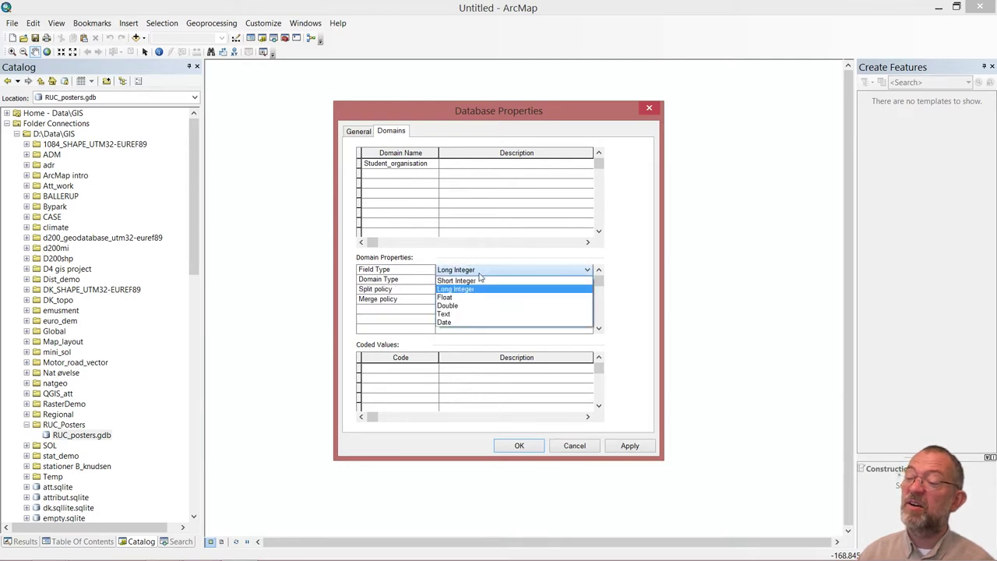
{"action": "left_click", "coordinate": [461, 313]}
Step: Add the coded value SR with the description "Studenter Rådet" to the Student_organisation domain
{"action": "left_click", "coordinate": [387, 371]}
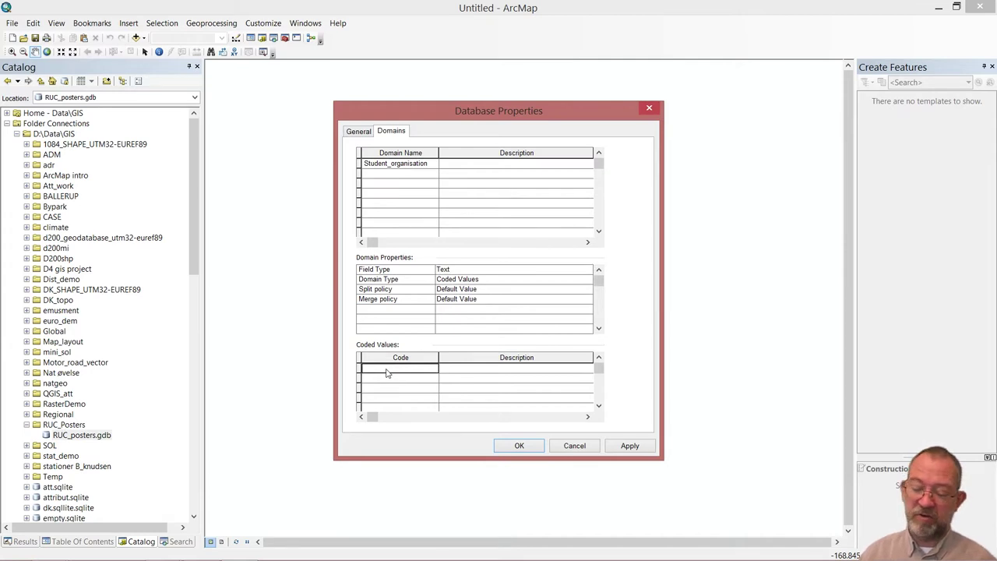
{"action": "type", "text": "SR"}
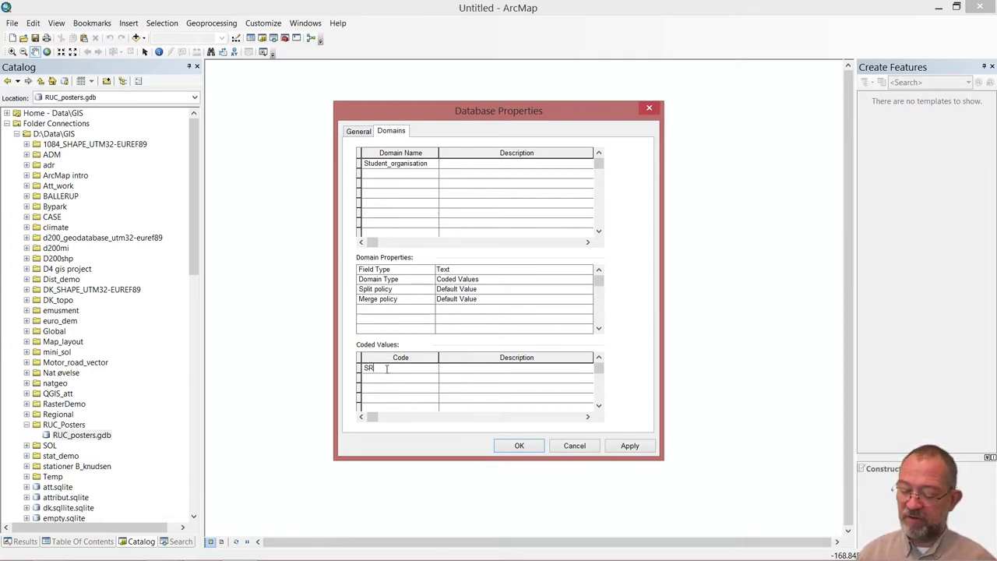
{"action": "left_click", "coordinate": [471, 375]}
{"action": "type", "text": "St"}
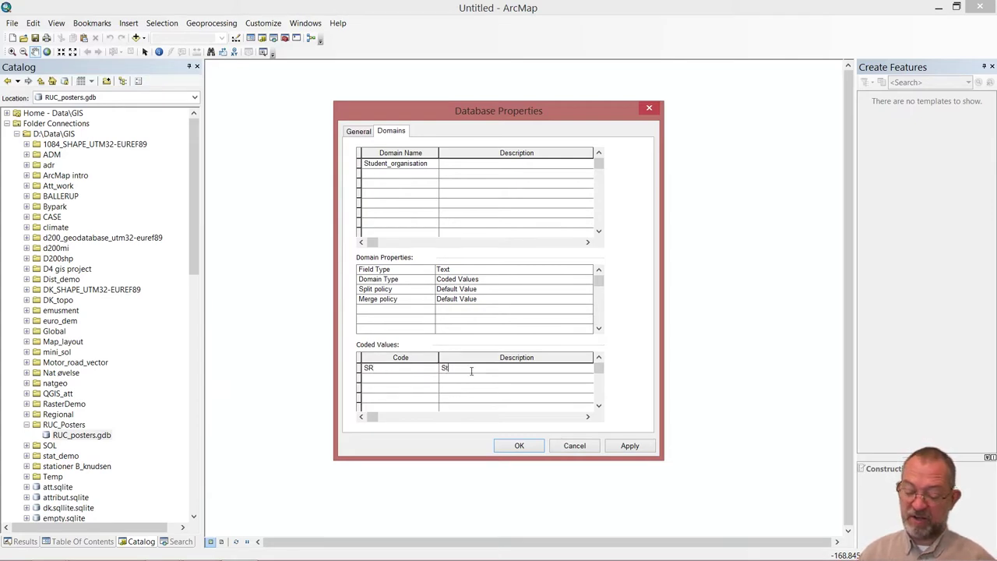
{"action": "type", "text": "udenter"}
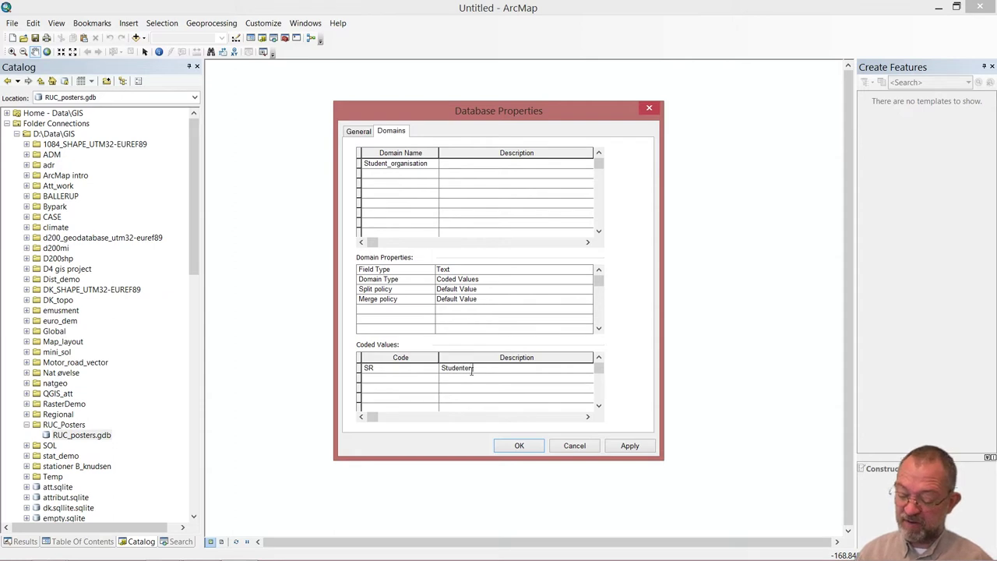
{"action": "type", "text": "Rådet"}
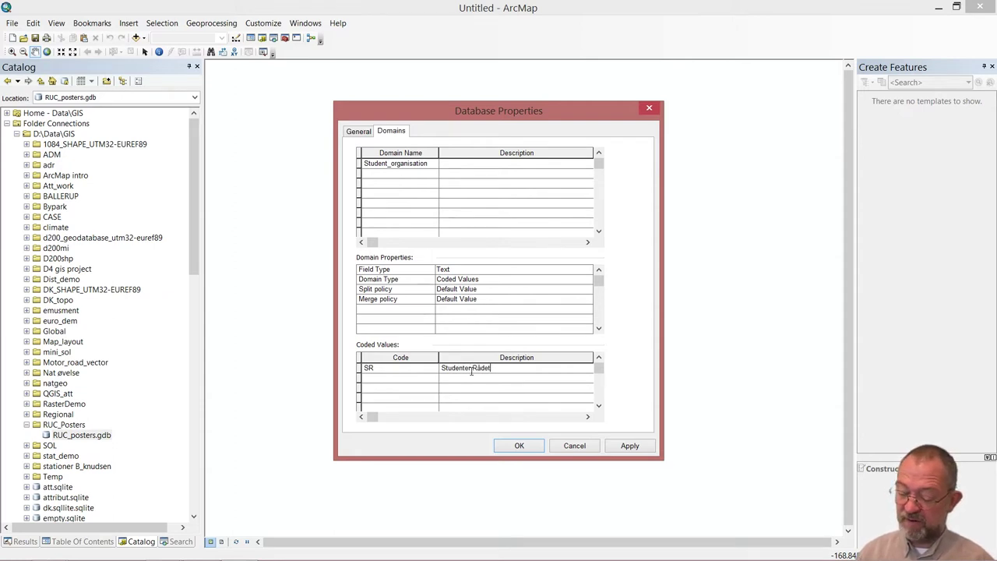
Step: Add a second coded value FF with the description "Frit Forum" and apply the domain changes
{"action": "left_click", "coordinate": [380, 381]}
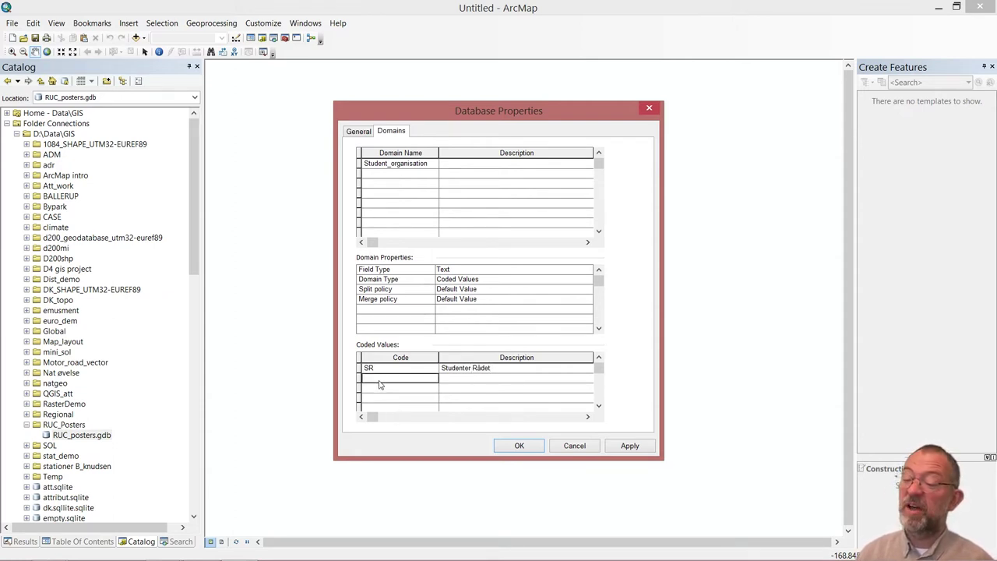
{"action": "type", "text": "FF"}
{"action": "left_click", "coordinate": [467, 381]}
{"action": "type", "text": "Fr"}
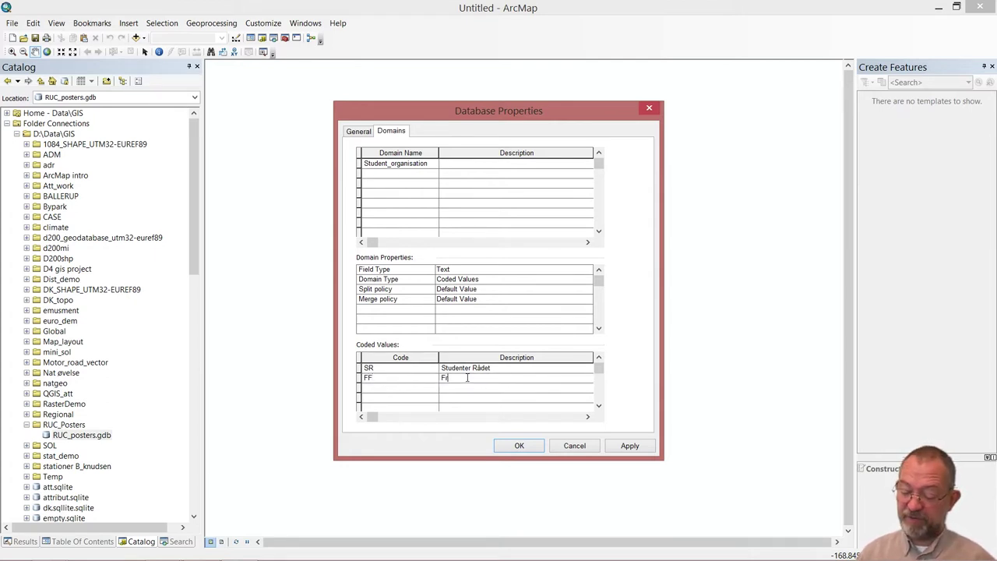
{"action": "type", "text": "it Forum"}
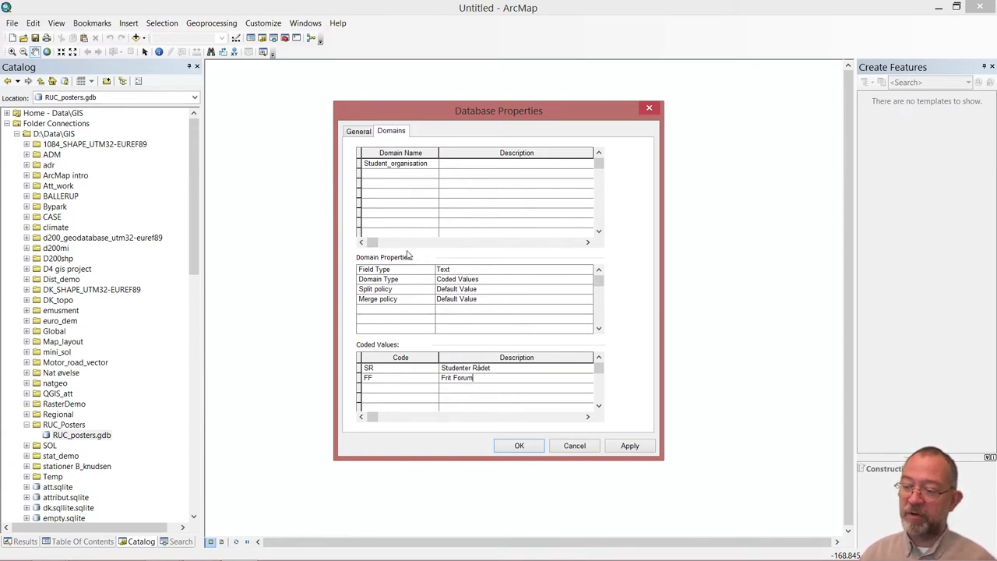
{"action": "left_click", "coordinate": [629, 445]}
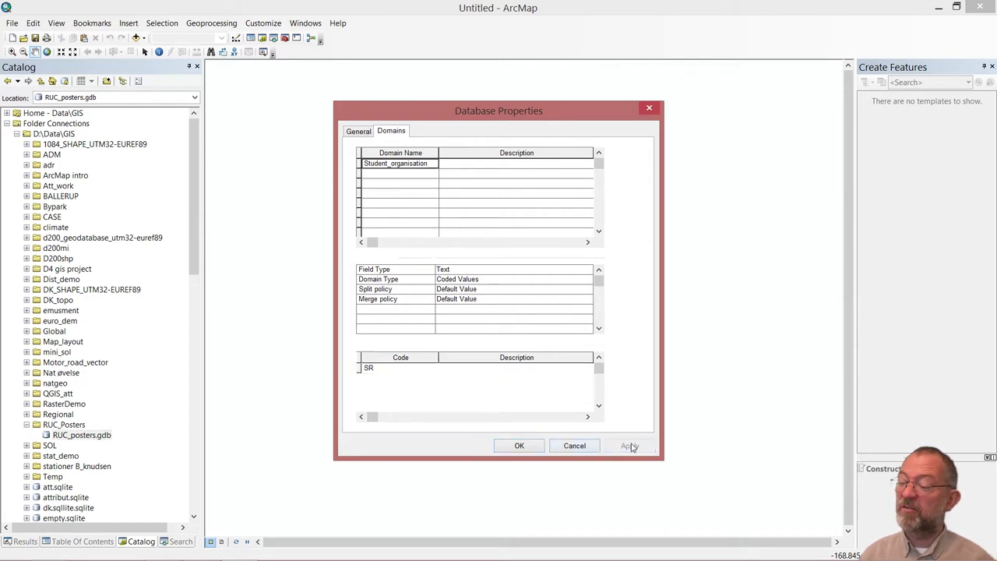
Step: Add a second domain named Poster_count below Student_organisation in the domain list
{"action": "left_click", "coordinate": [376, 174]}
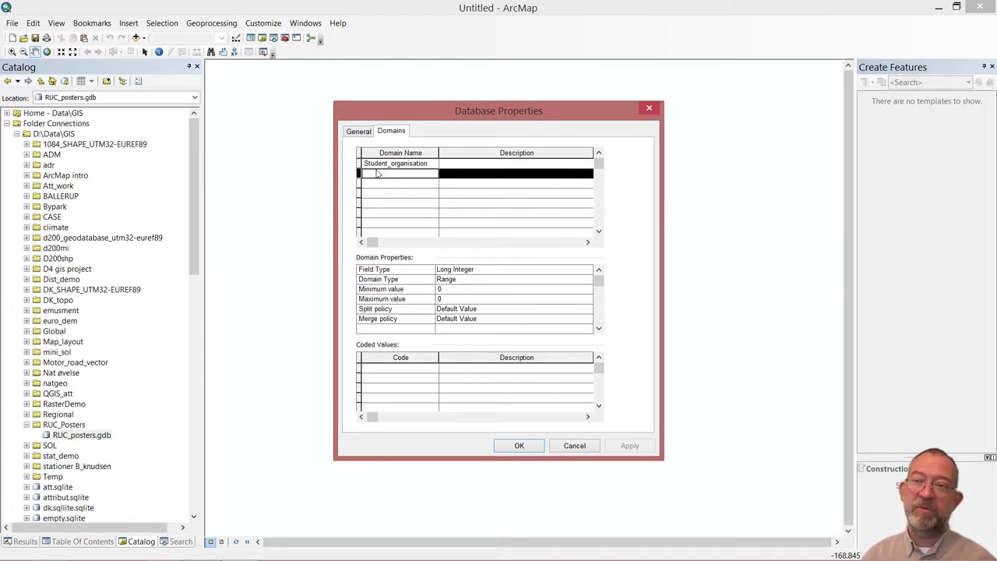
{"action": "left_click", "coordinate": [390, 178]}
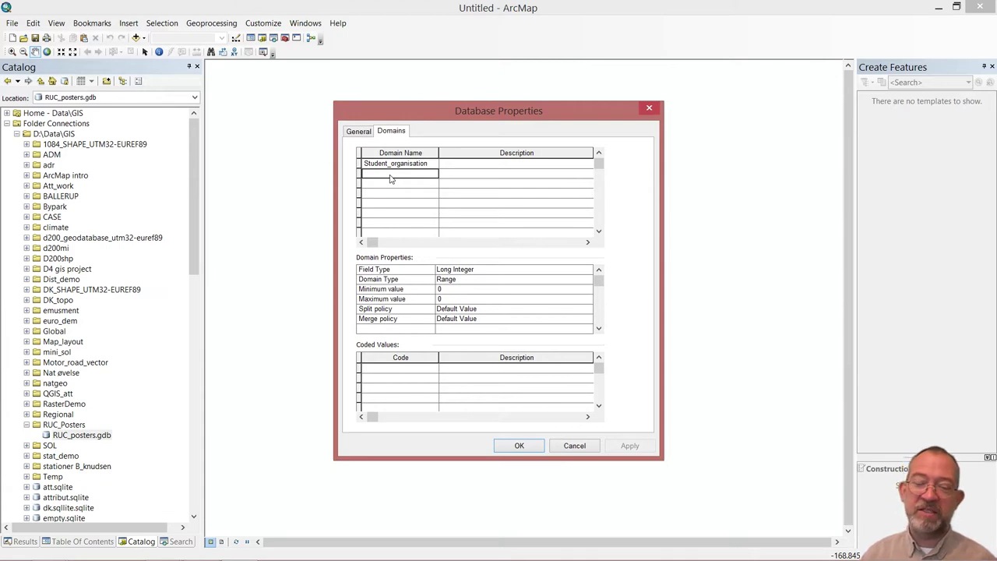
{"action": "type", "text": "Poster_coun"}
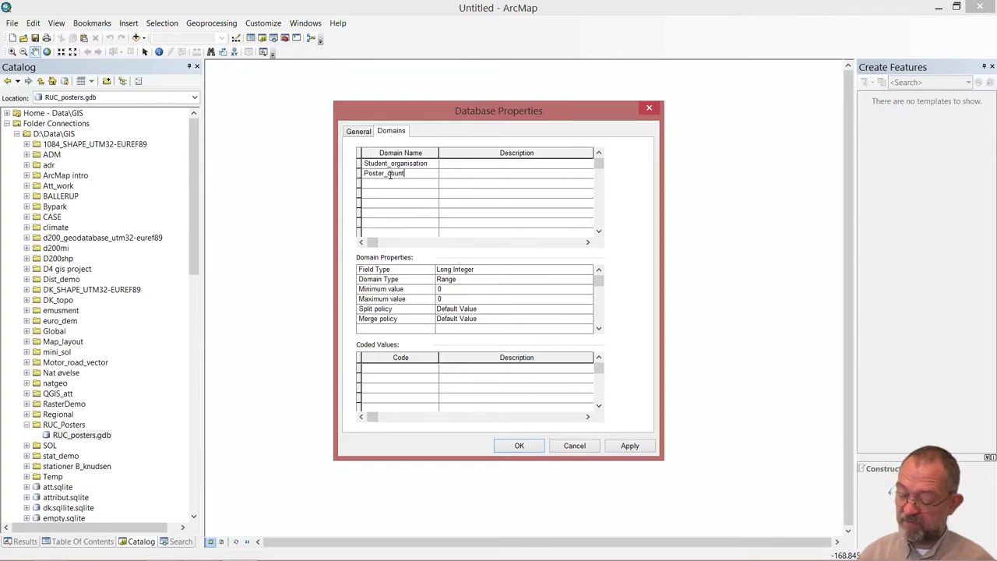
{"action": "type", "text": "t"}
{"action": "left_click", "coordinate": [467, 176]}
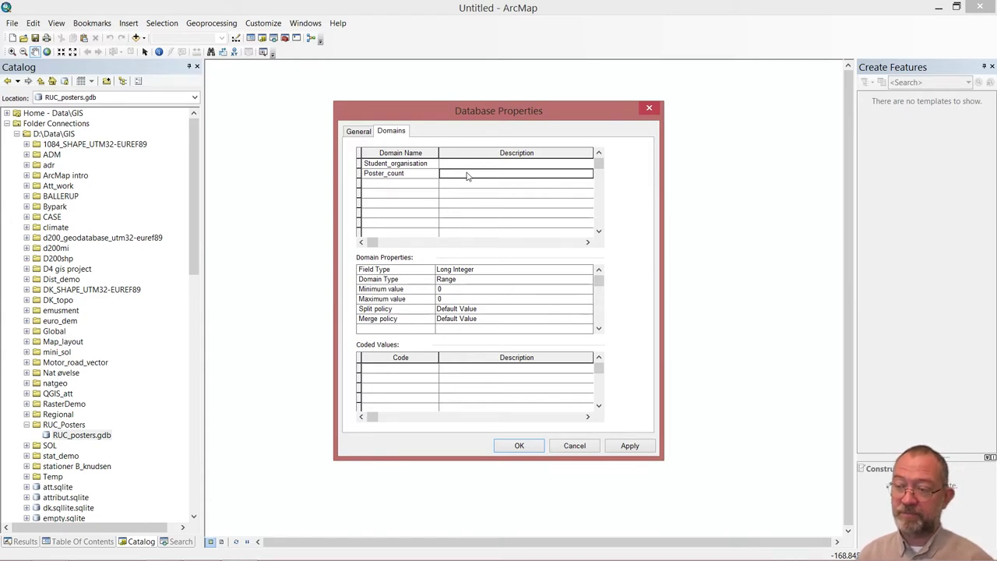
Step: Set the Poster_count range domain's maximum value to 1000 and apply the domain changes
{"action": "left_click", "coordinate": [450, 301]}
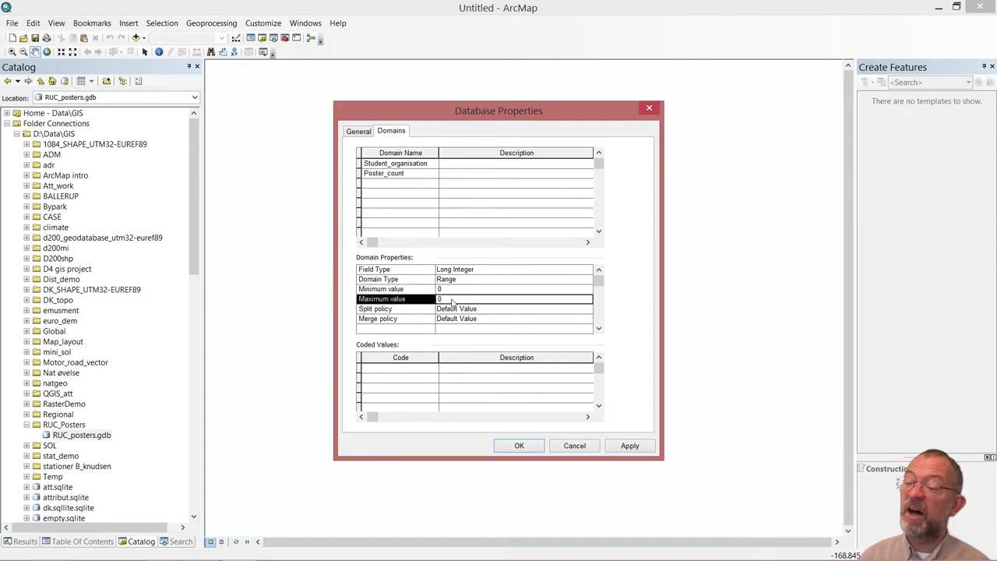
{"action": "left_click", "coordinate": [453, 303]}
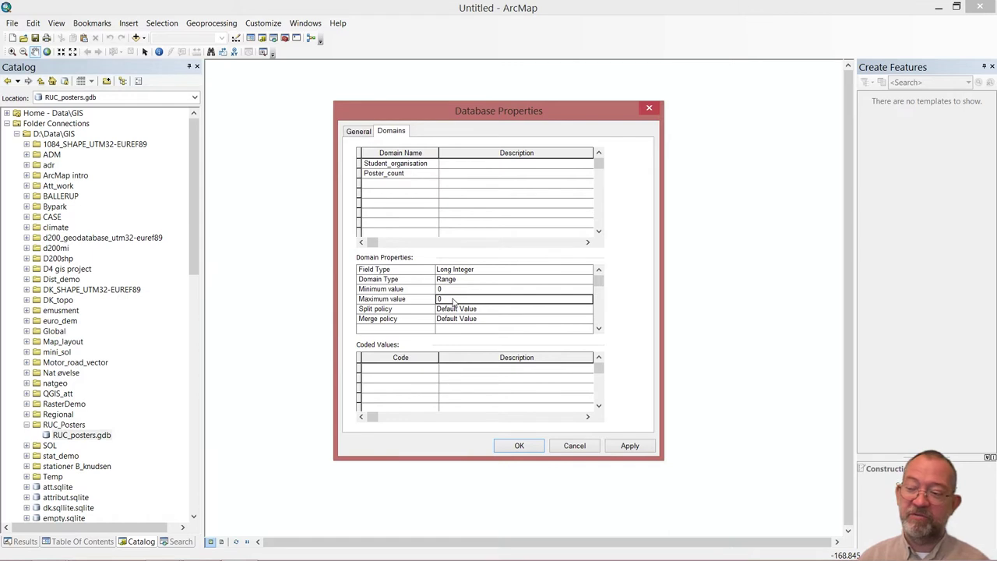
{"action": "type", "text": "1000"}
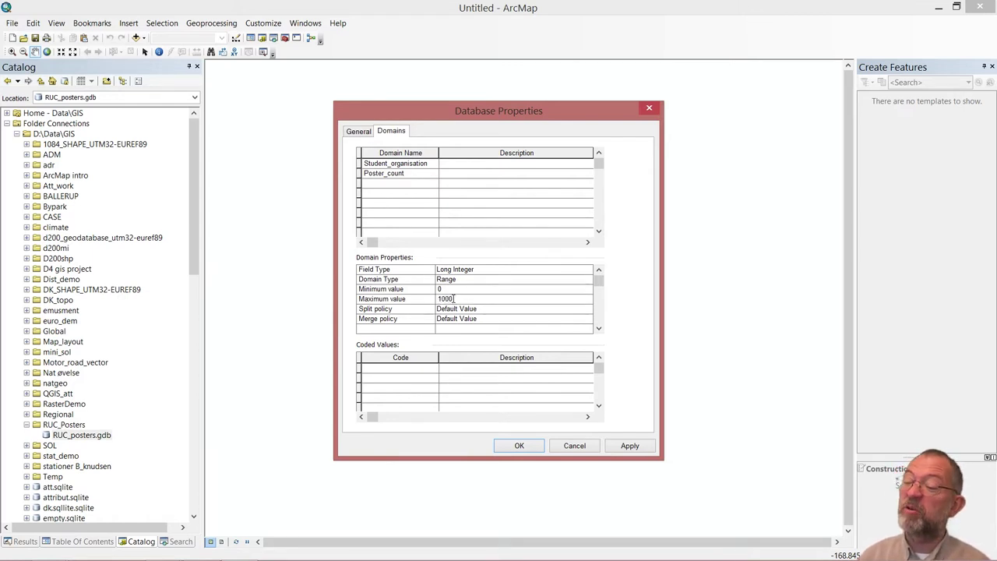
{"action": "left_click", "coordinate": [508, 311]}
{"action": "left_click", "coordinate": [514, 297]}
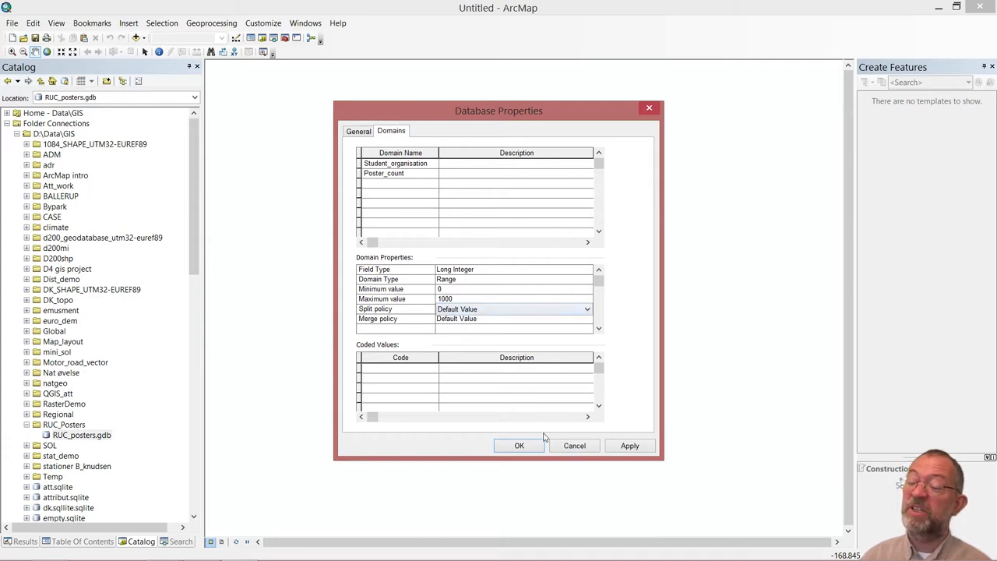
{"action": "left_click", "coordinate": [629, 445]}
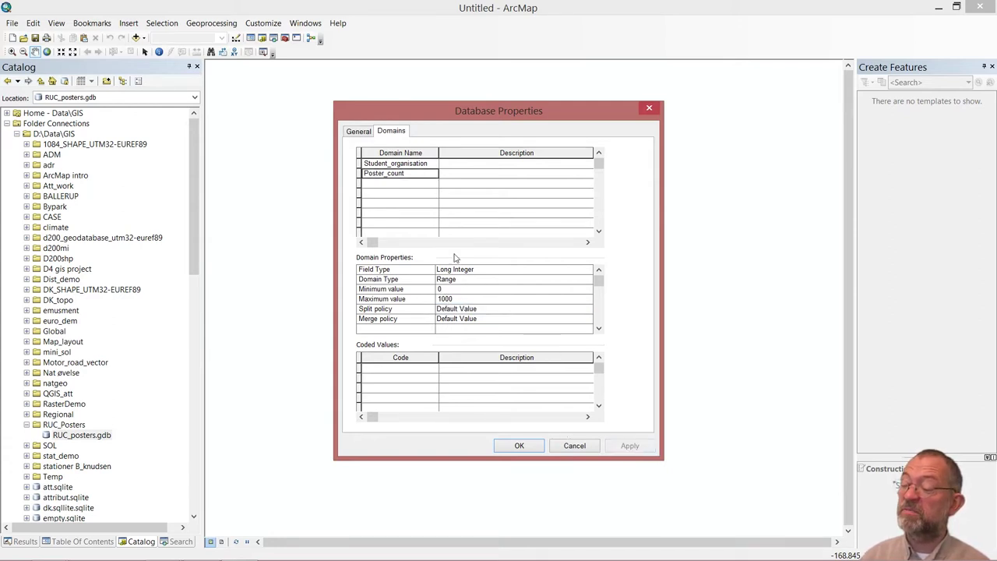
Step: Add a third domain named legal and set its field type to Text
{"action": "left_click", "coordinate": [389, 185]}
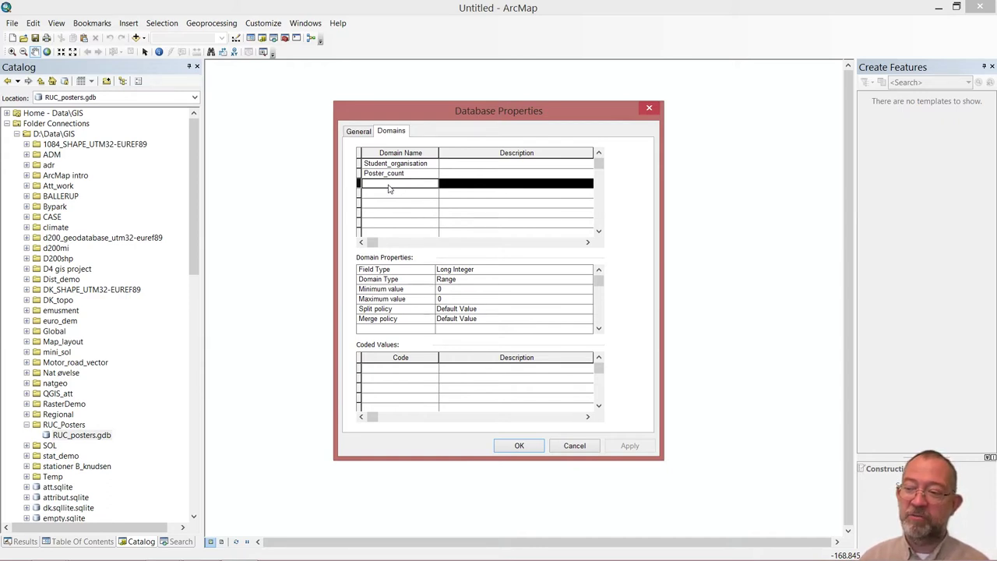
{"action": "left_click", "coordinate": [389, 186]}
{"action": "type", "text": "leaf"}
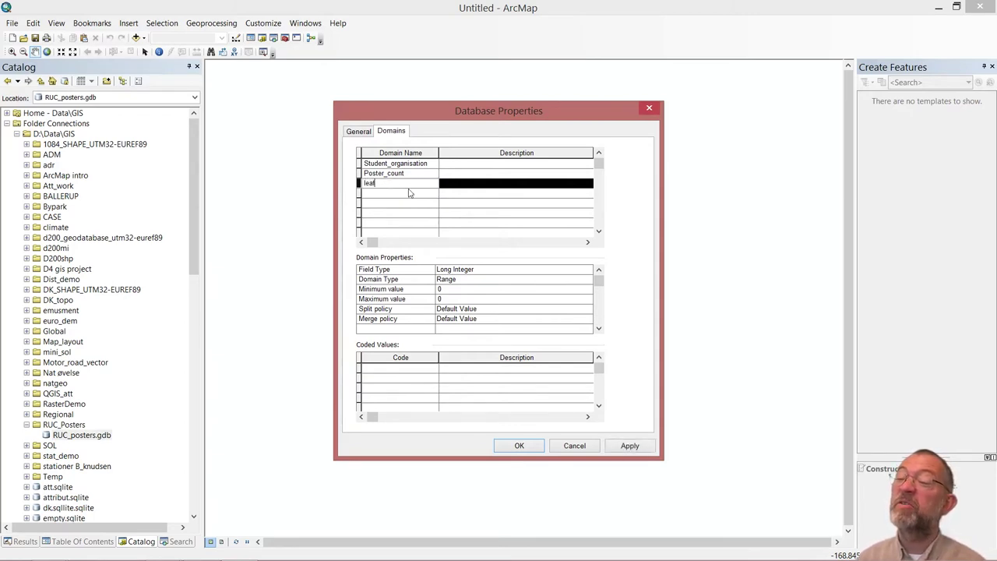
{"action": "type", "text": "gal"}
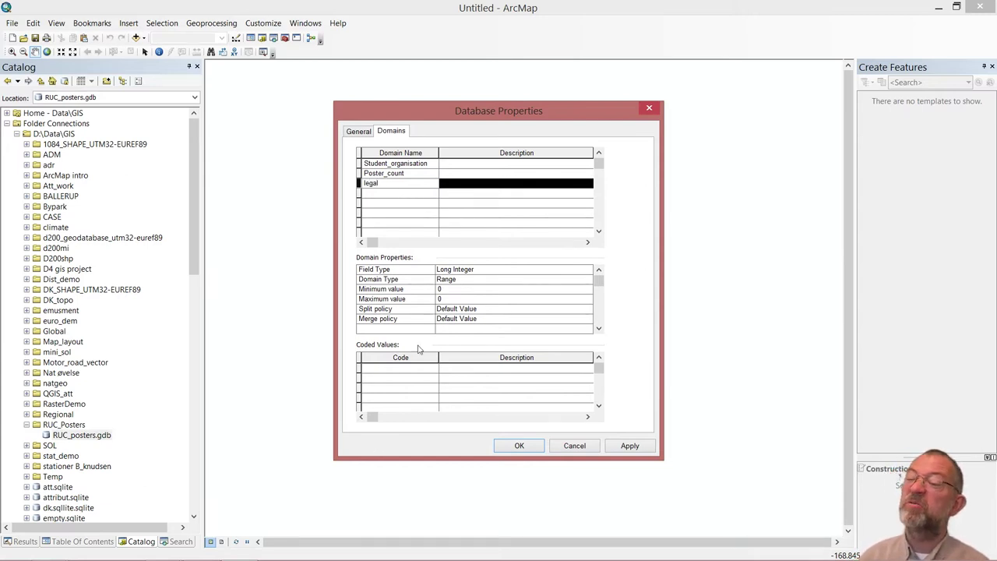
{"action": "left_click", "coordinate": [491, 271]}
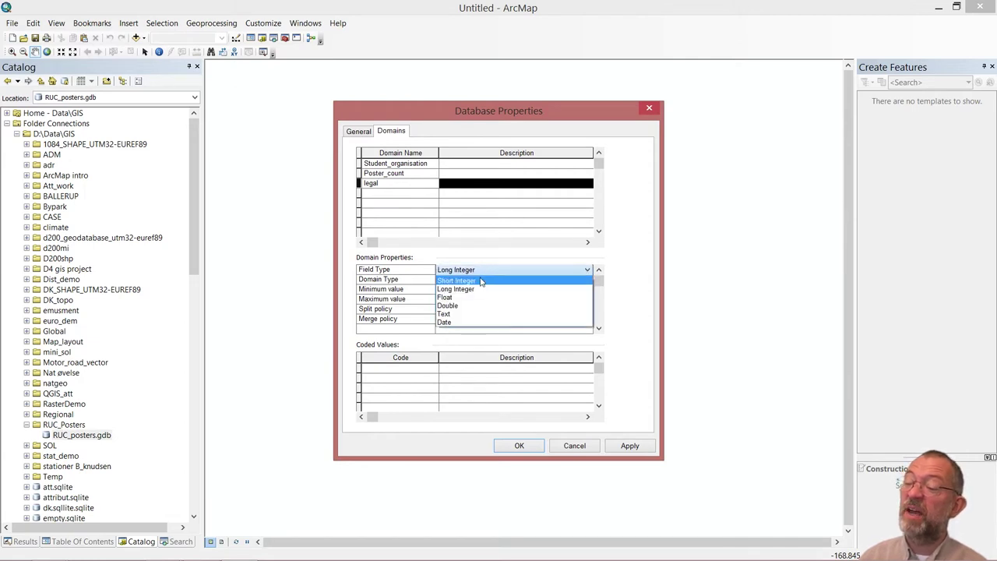
{"action": "left_click", "coordinate": [463, 315]}
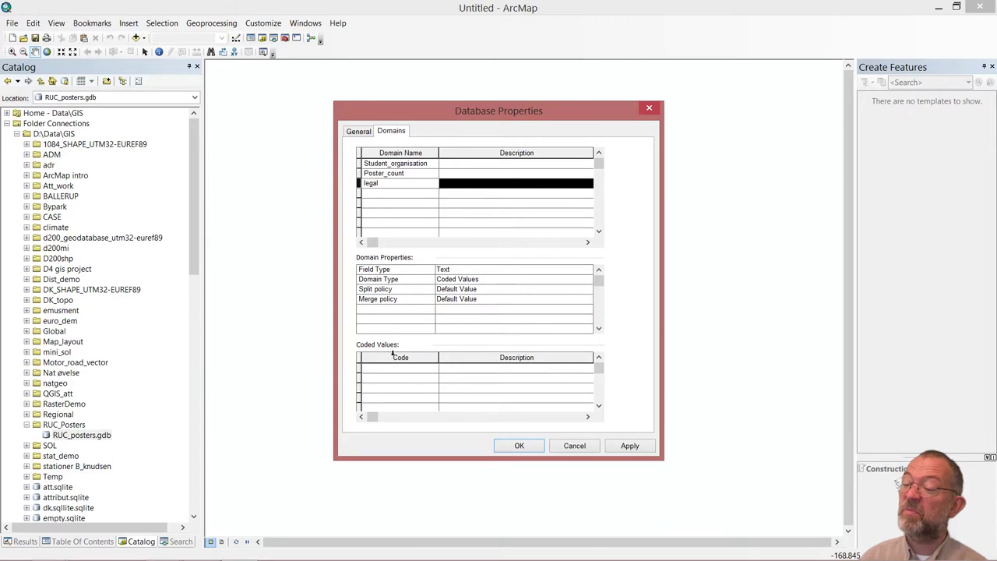
Step: Add the coded value "legal" with the description "legal" to the legal domain
{"action": "left_click", "coordinate": [395, 370]}
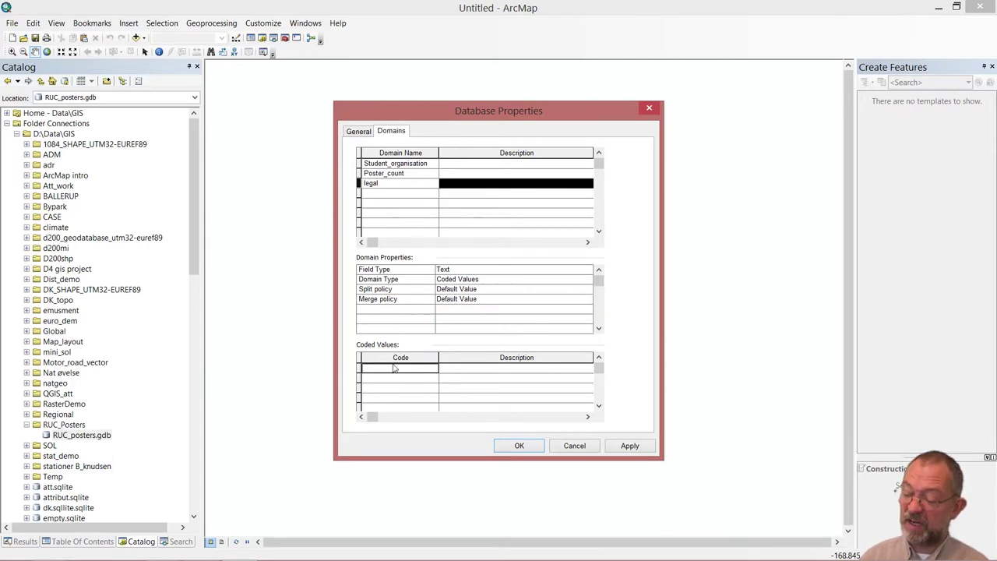
{"action": "type", "text": "legal"}
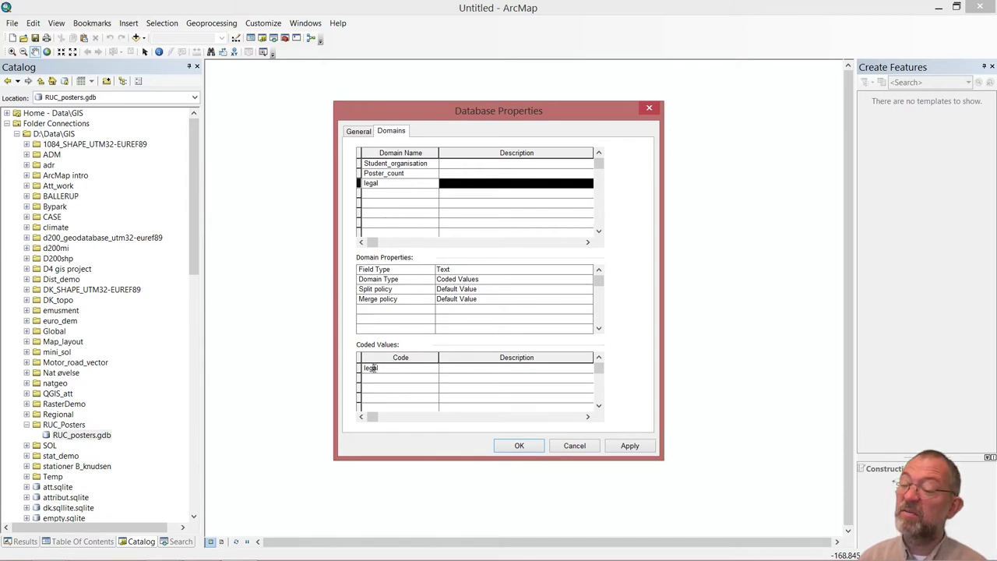
{"action": "left_click", "coordinate": [470, 375]}
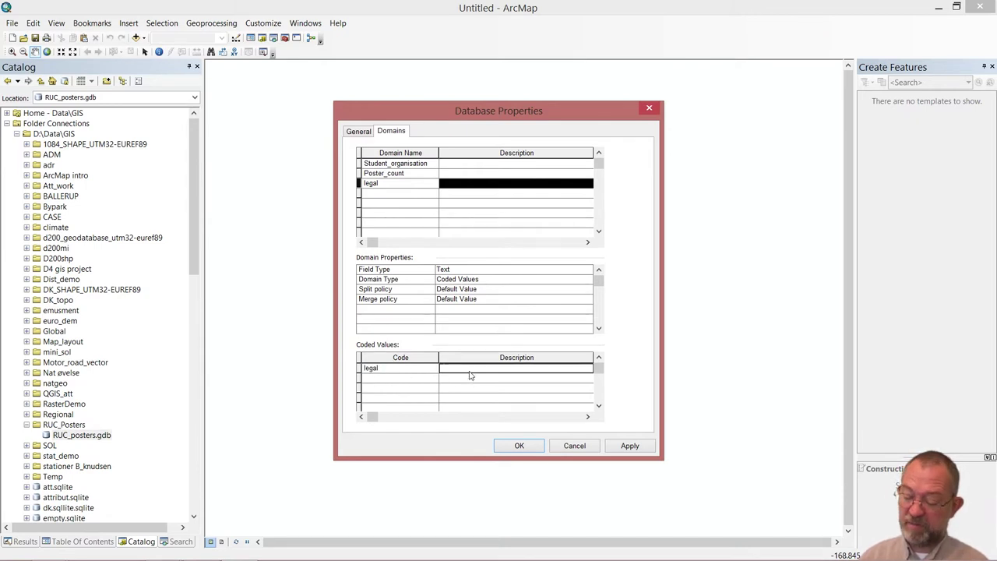
{"action": "type", "text": "legal"}
Step: Add a second coded value "illegan" to the legal domain and copy the code into its description
{"action": "left_click", "coordinate": [393, 380]}
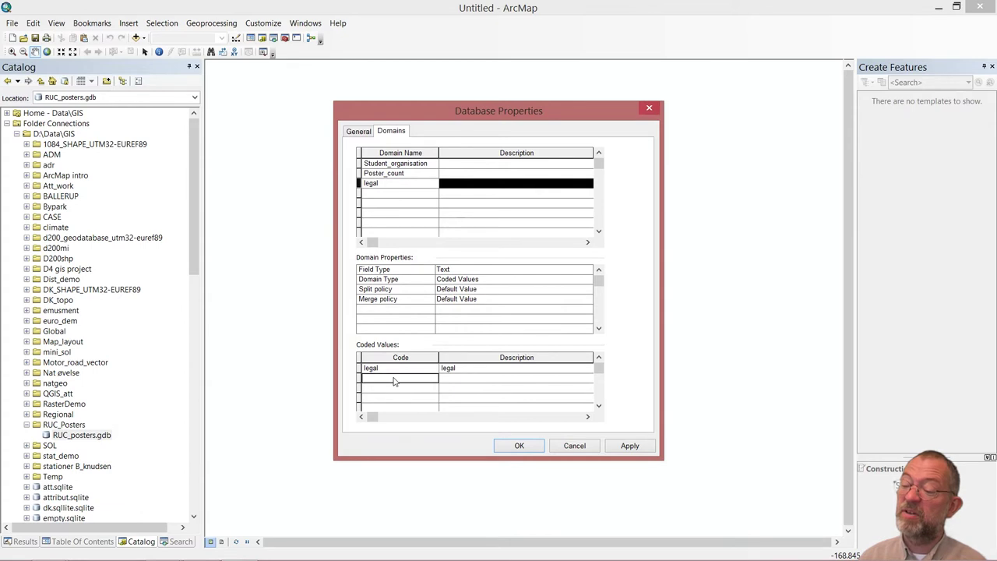
{"action": "type", "text": "i"}
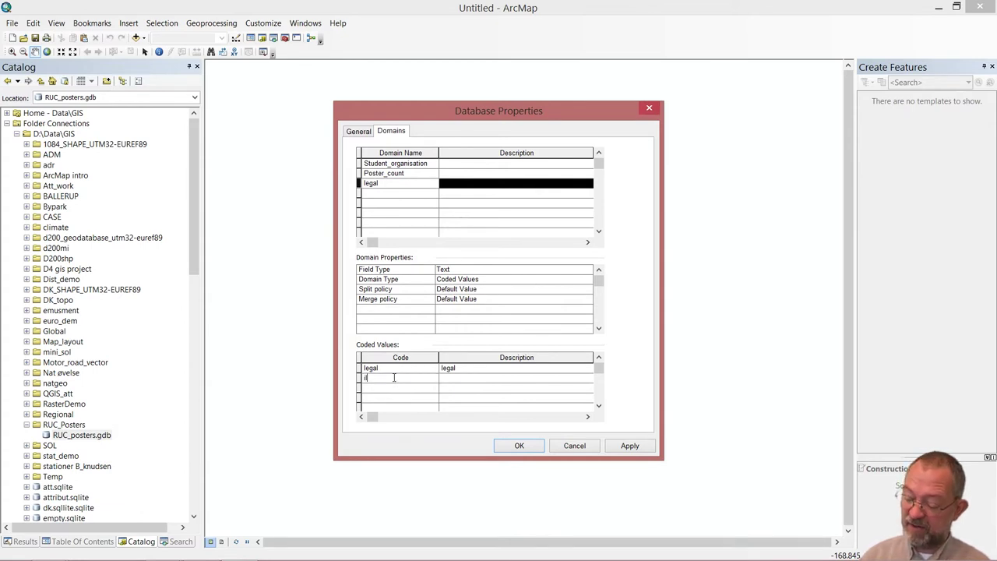
{"action": "type", "text": "llegal"}
{"action": "double_click", "coordinate": [381, 377]}
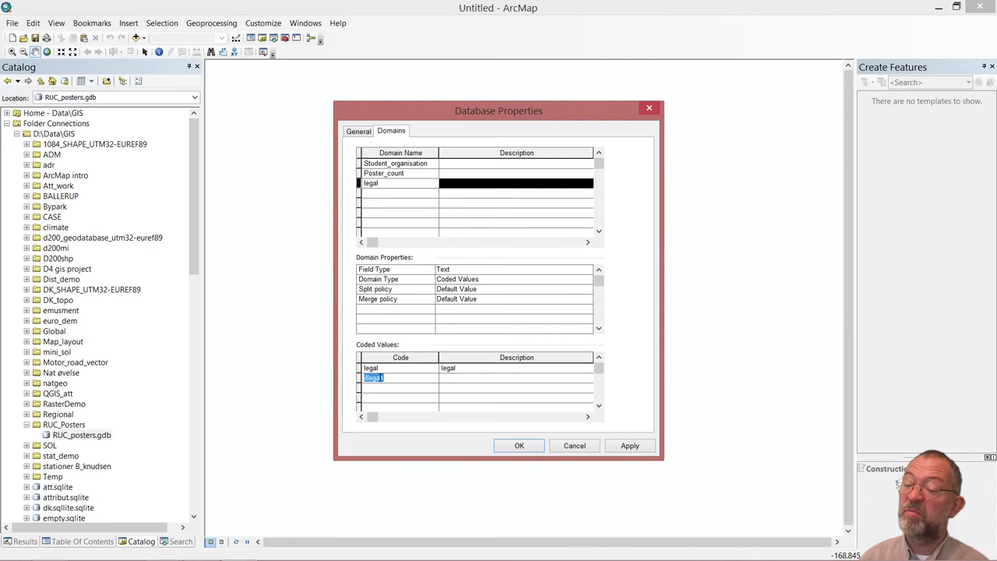
{"action": "left_click", "coordinate": [496, 381]}
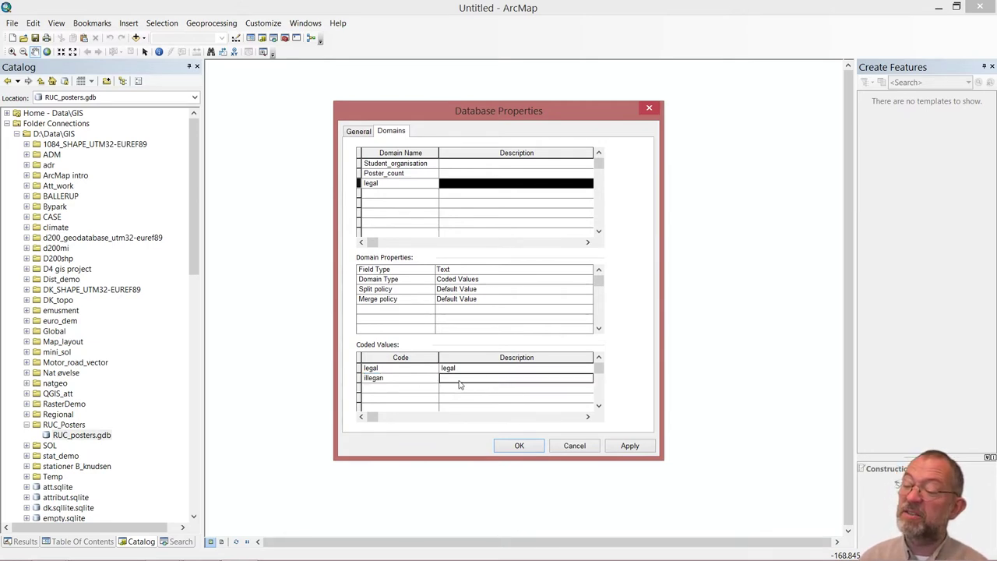
{"action": "left_click", "coordinate": [379, 377]}
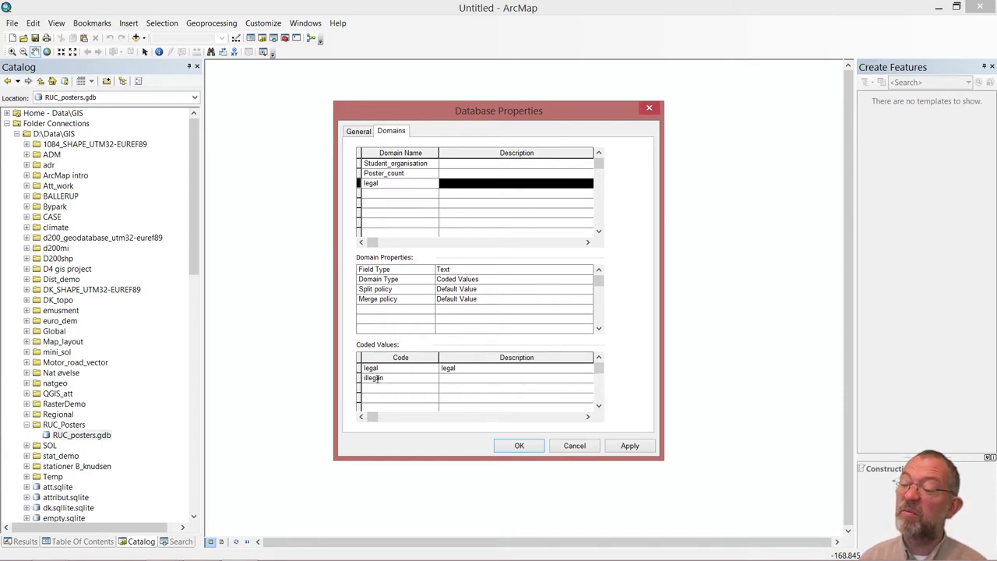
{"action": "double_click", "coordinate": [376, 378]}
{"action": "key", "text": "ctrl+c"}
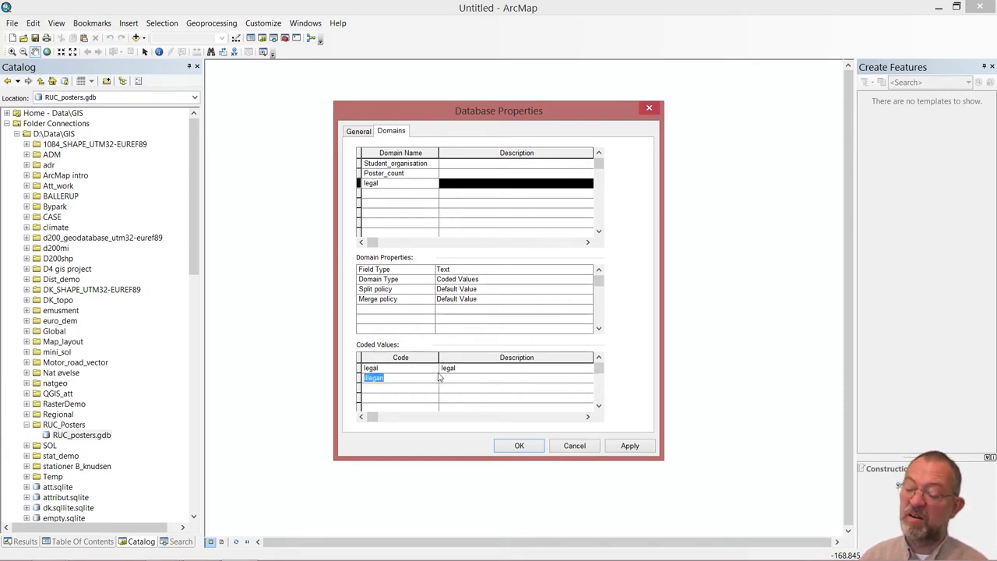
{"action": "left_click", "coordinate": [450, 378]}
{"action": "key", "text": "ctrl+v"}
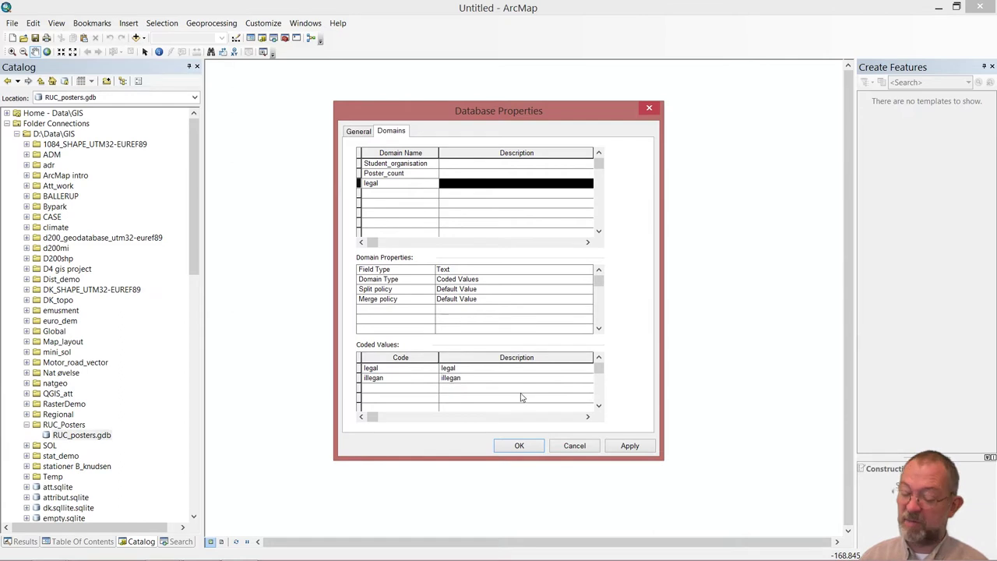
{"action": "left_click", "coordinate": [463, 401]}
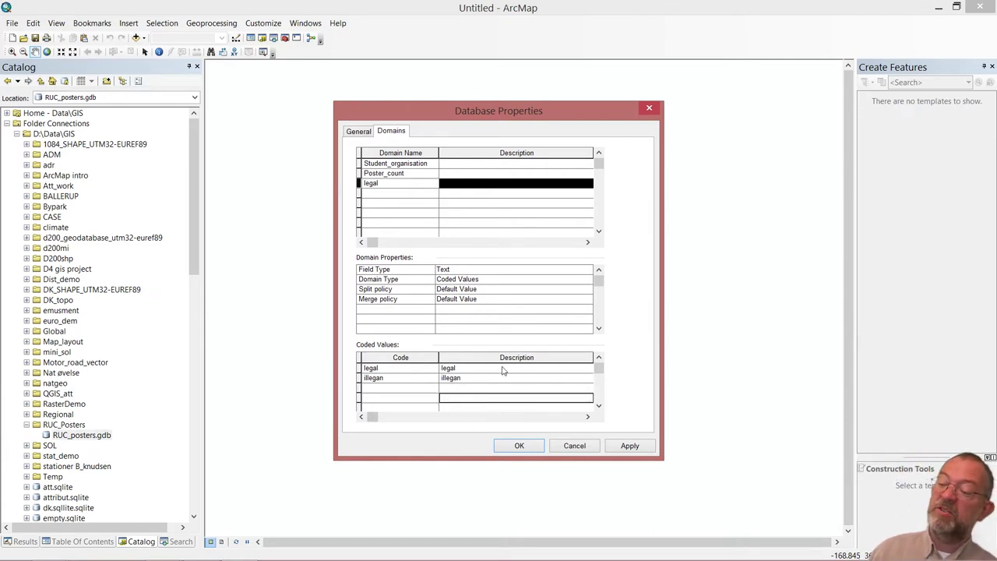
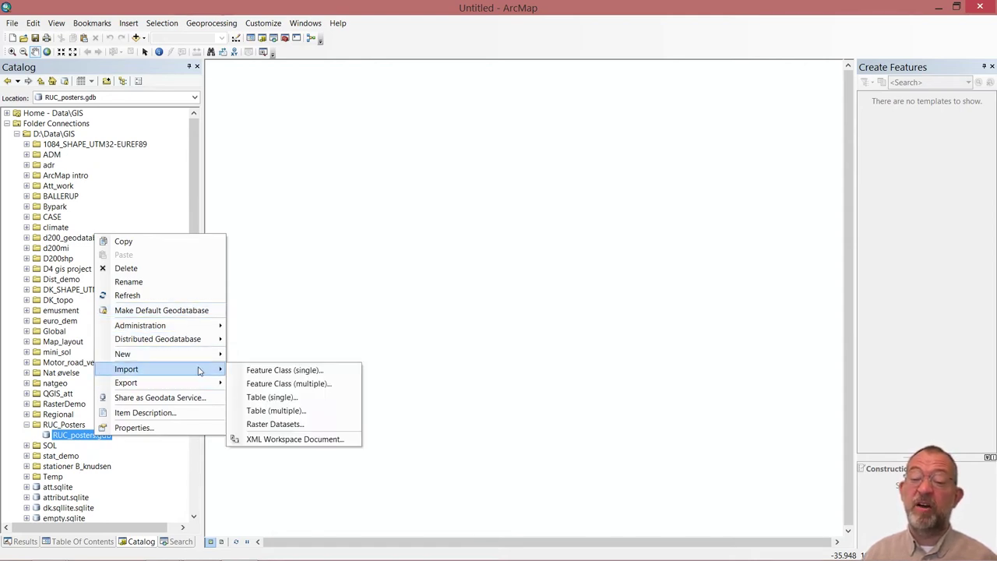
Step: Start a new feature dataset in RUC_posters.gdb, name it ruc and continue to the XY coordinate system choice
{"action": "mouse_move", "coordinate": [212, 355]}
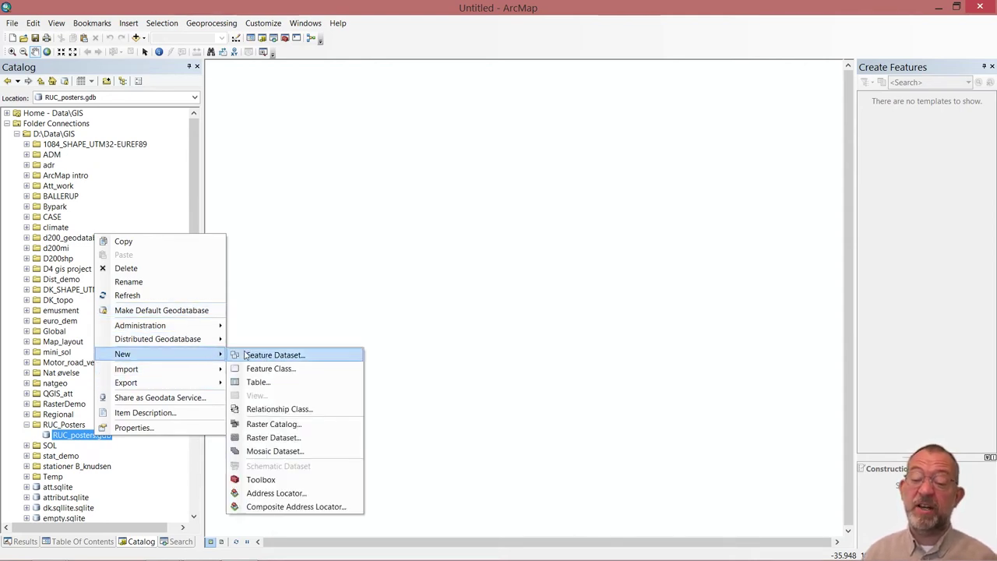
{"action": "left_click", "coordinate": [301, 356]}
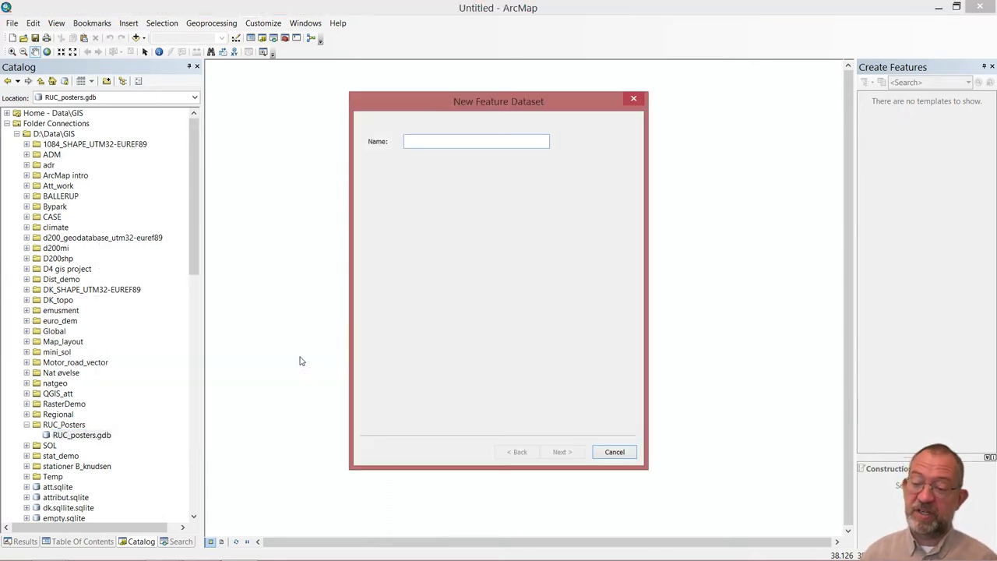
{"action": "type", "text": "ruc"}
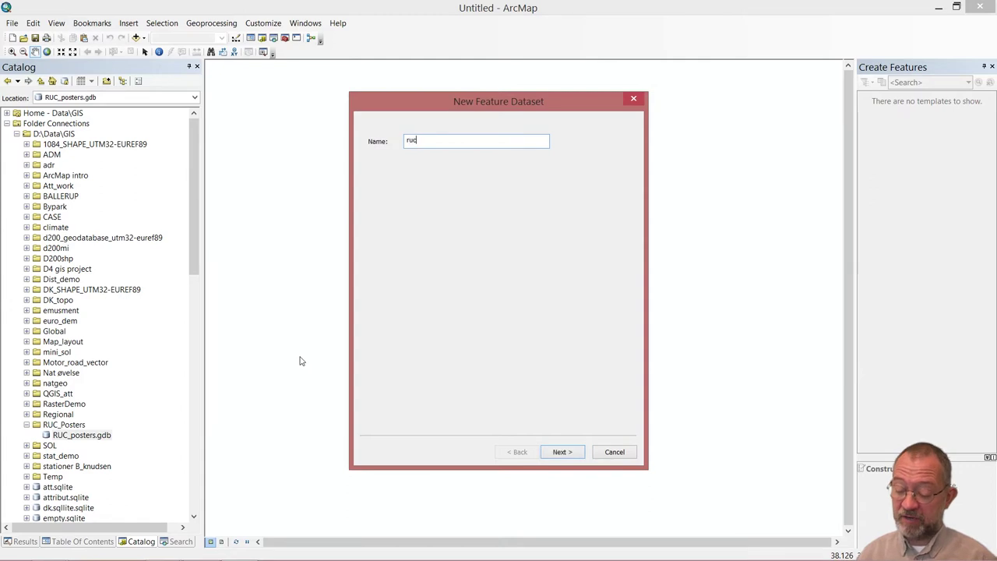
{"action": "left_click", "coordinate": [567, 452]}
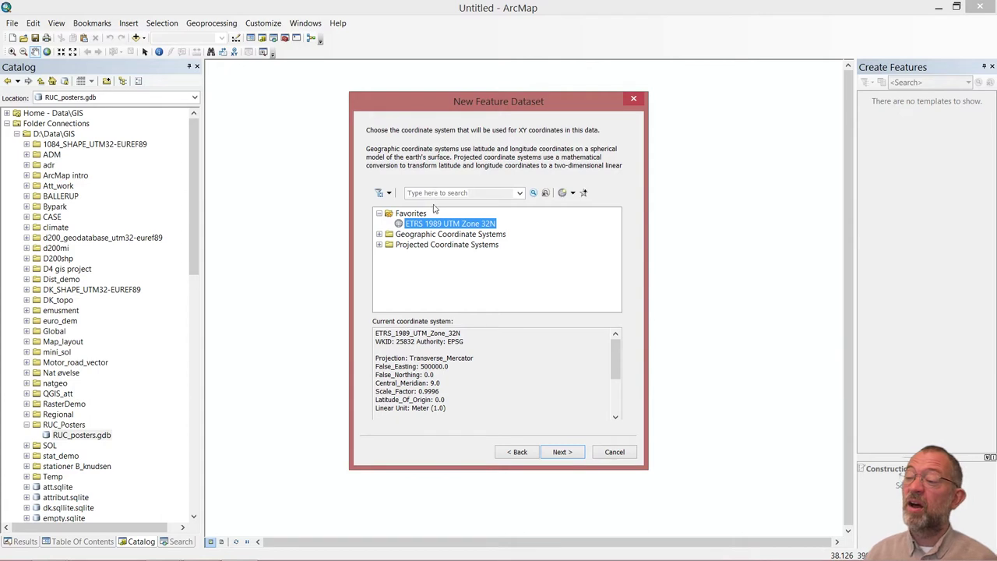
Step: Select WGS 1984 from the World group of the geographic coordinate systems as the dataset's XY coordinate system
{"action": "left_click", "coordinate": [379, 235]}
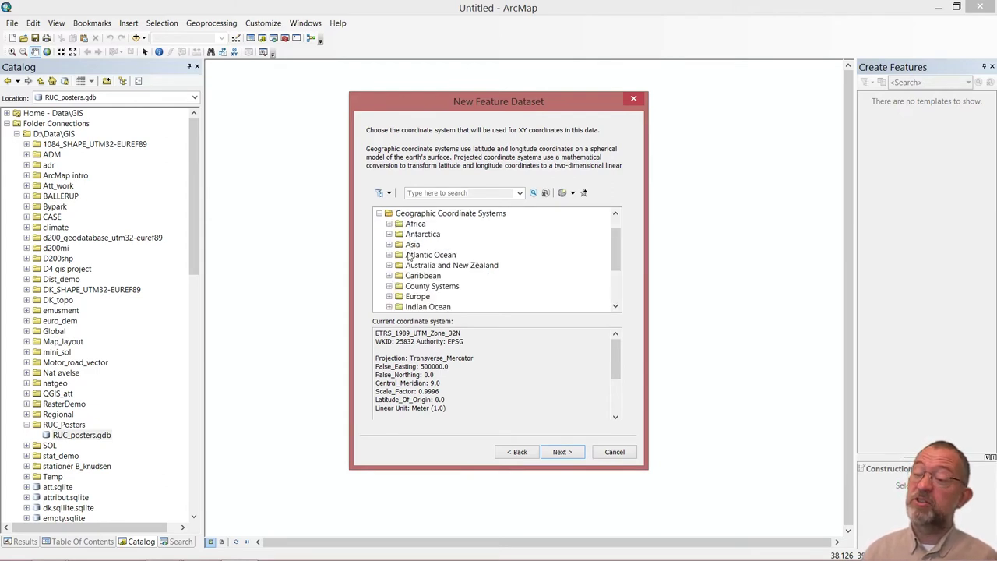
{"action": "left_click", "coordinate": [380, 214]}
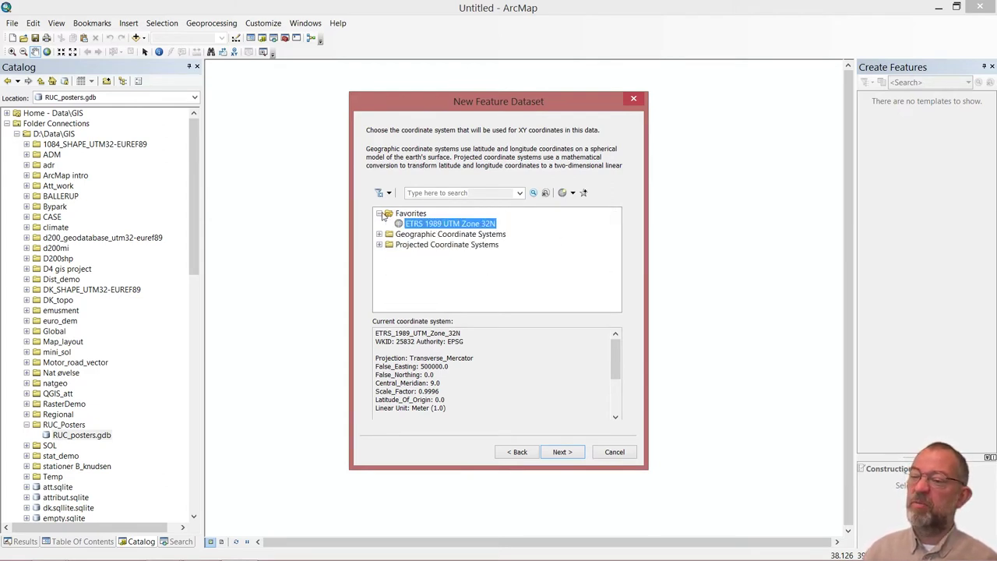
{"action": "left_click", "coordinate": [380, 234]}
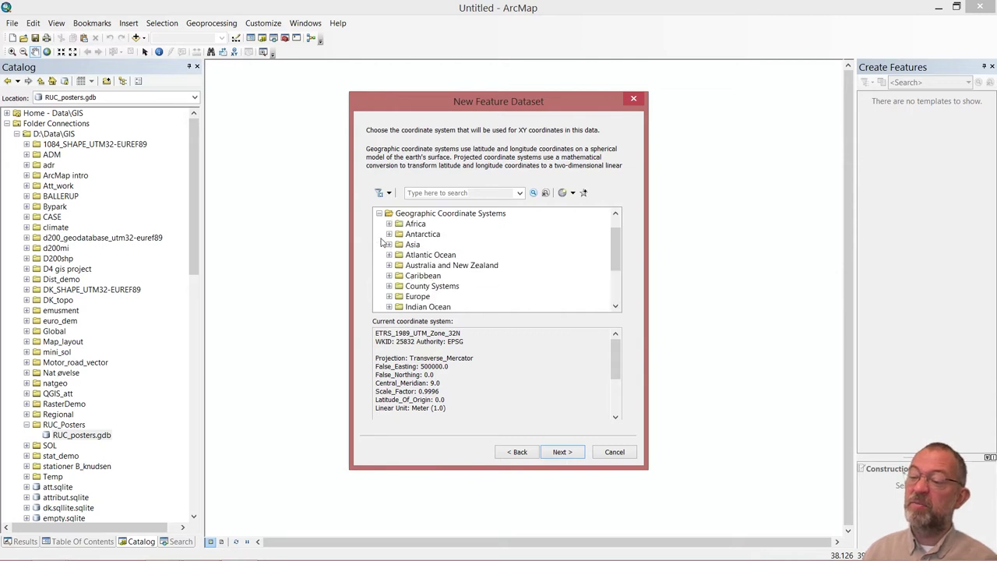
{"action": "left_click_drag", "start_coordinate": [616, 249], "coordinate": [617, 294]}
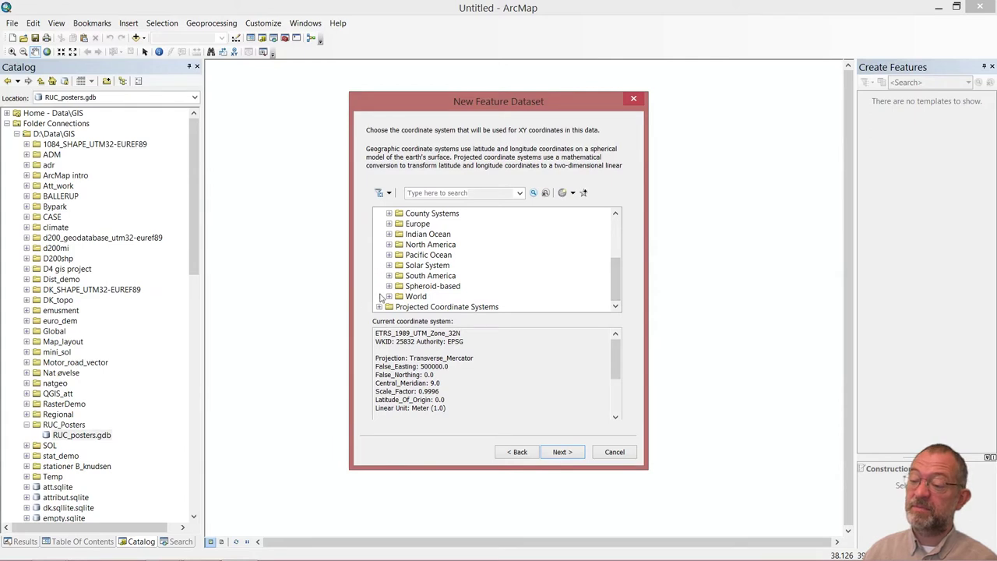
{"action": "left_click", "coordinate": [388, 296]}
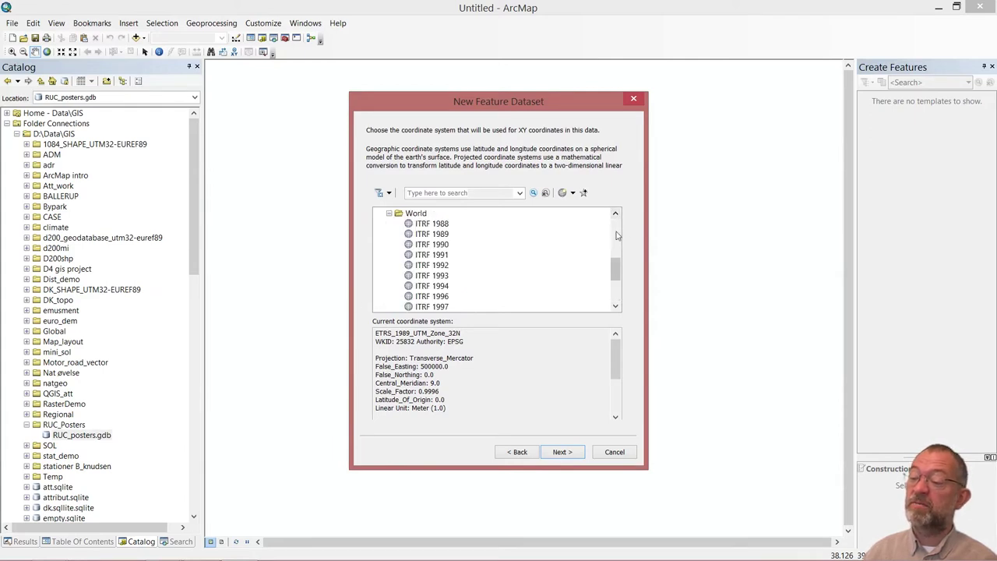
{"action": "left_click_drag", "start_coordinate": [617, 268], "coordinate": [617, 289]}
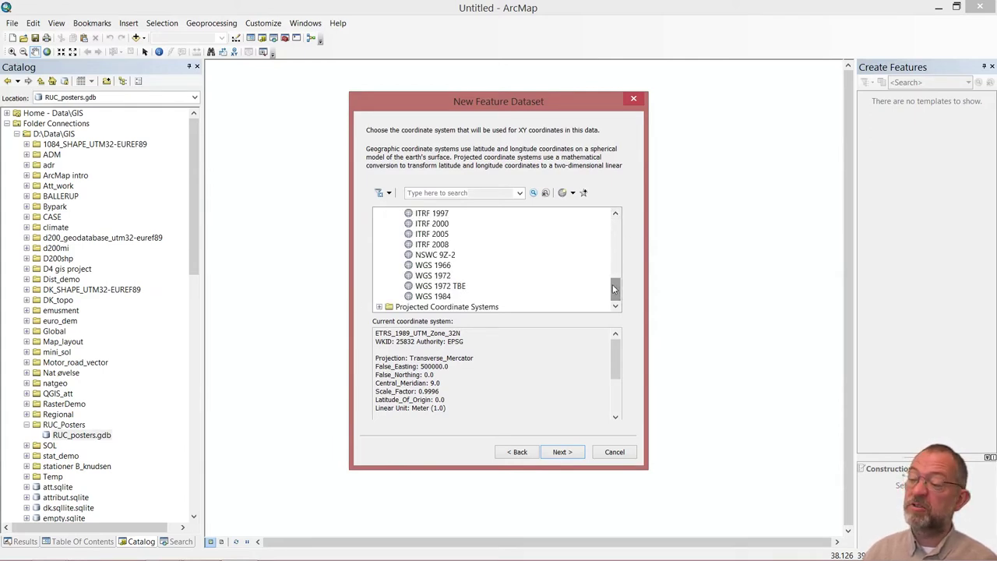
{"action": "left_click", "coordinate": [434, 297]}
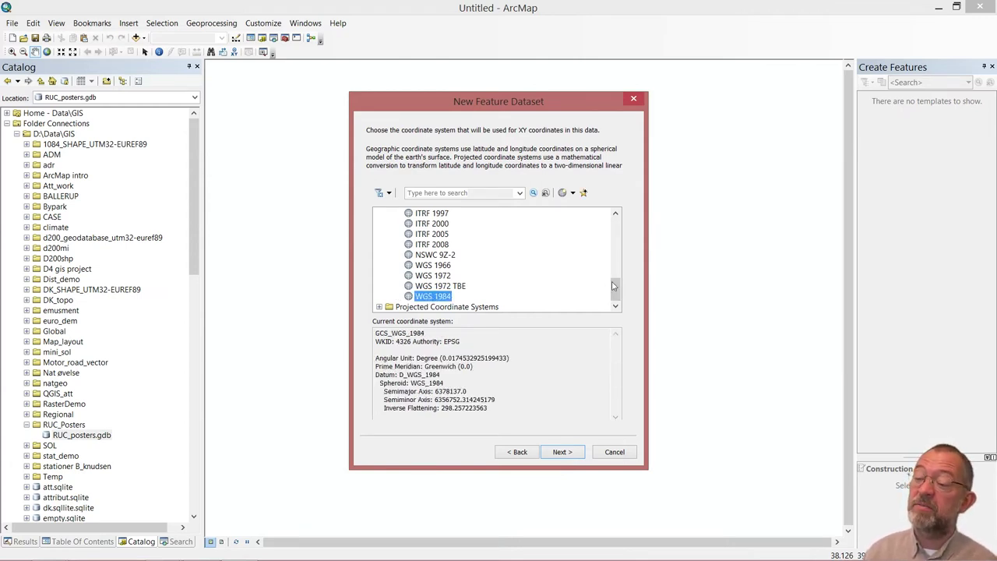
Step: Collapse the World group and set the XY coordinate system back to the favorite ETRS 1989 UTM Zone 32N
{"action": "left_click_drag", "start_coordinate": [615, 290], "coordinate": [613, 261]}
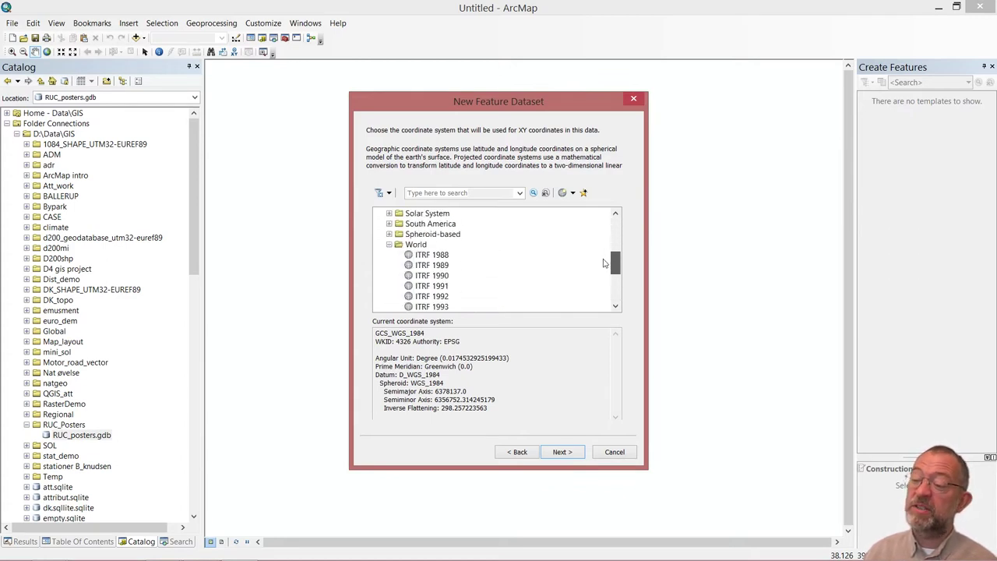
{"action": "left_click", "coordinate": [389, 248]}
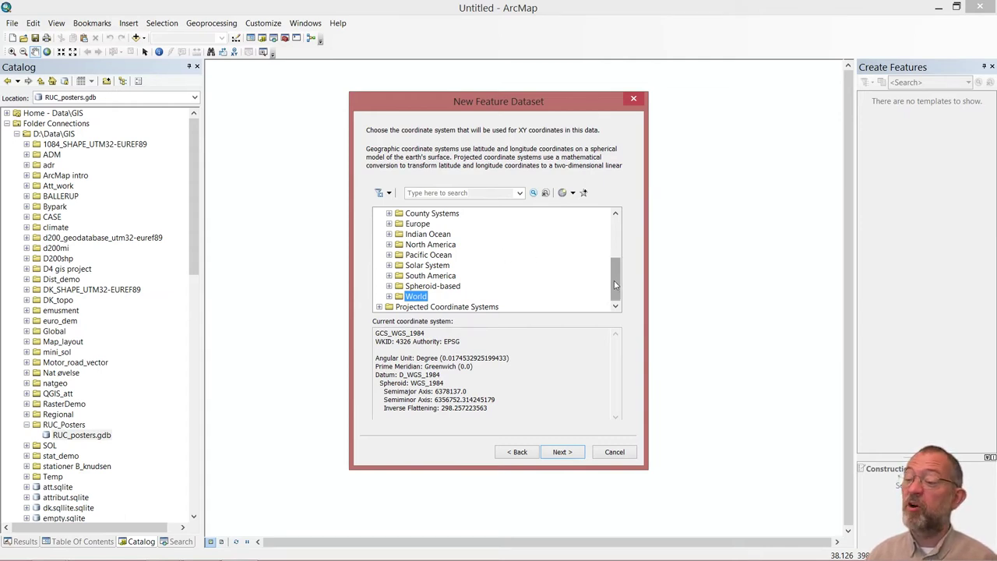
{"action": "left_click_drag", "start_coordinate": [616, 284], "coordinate": [619, 240]}
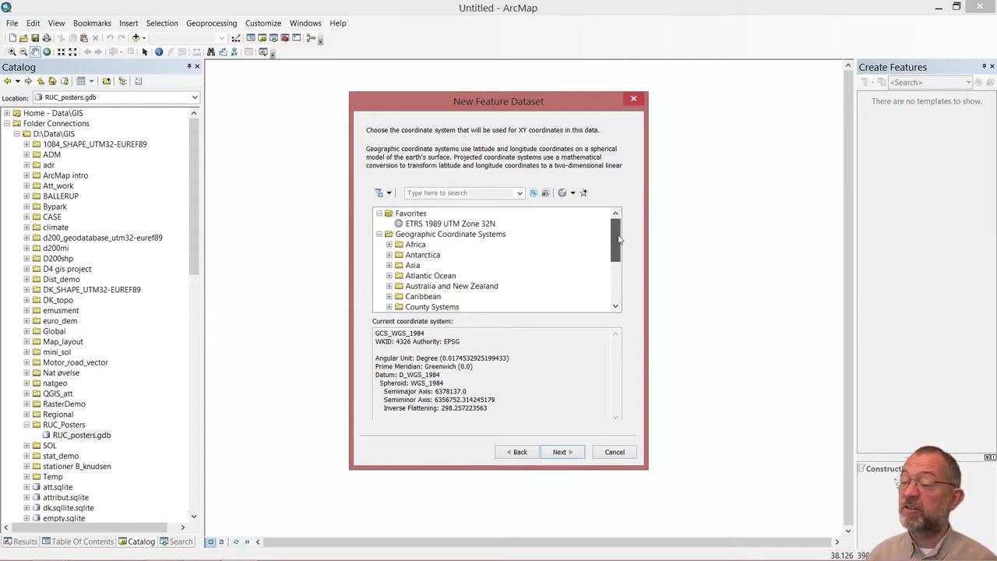
{"action": "left_click", "coordinate": [484, 225]}
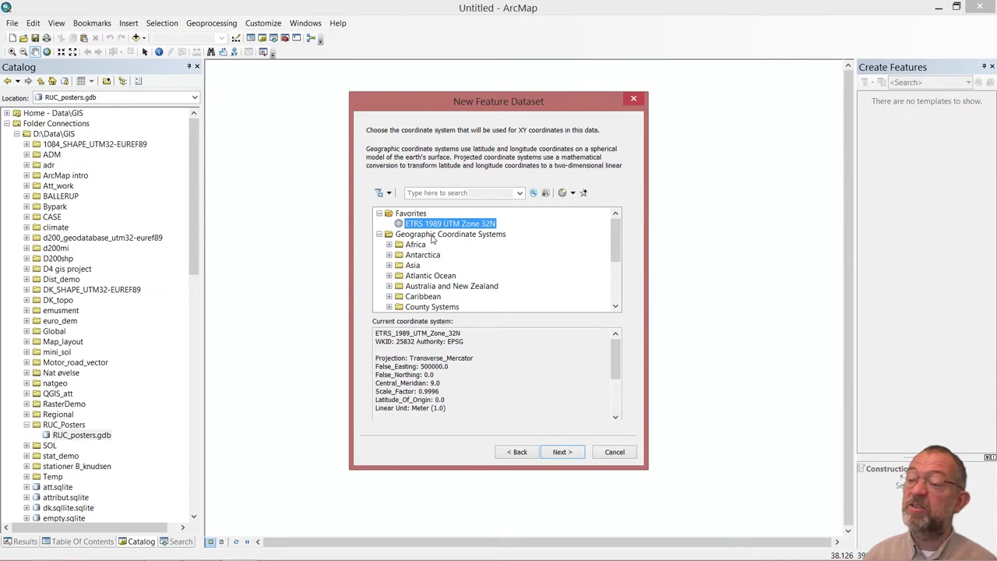
Step: Choose ETRS 1989 UTM Zone 32N among the European UTM projected coordinate systems, then continue to the Z coordinate choice and expand the vertical systems
{"action": "left_click", "coordinate": [378, 235]}
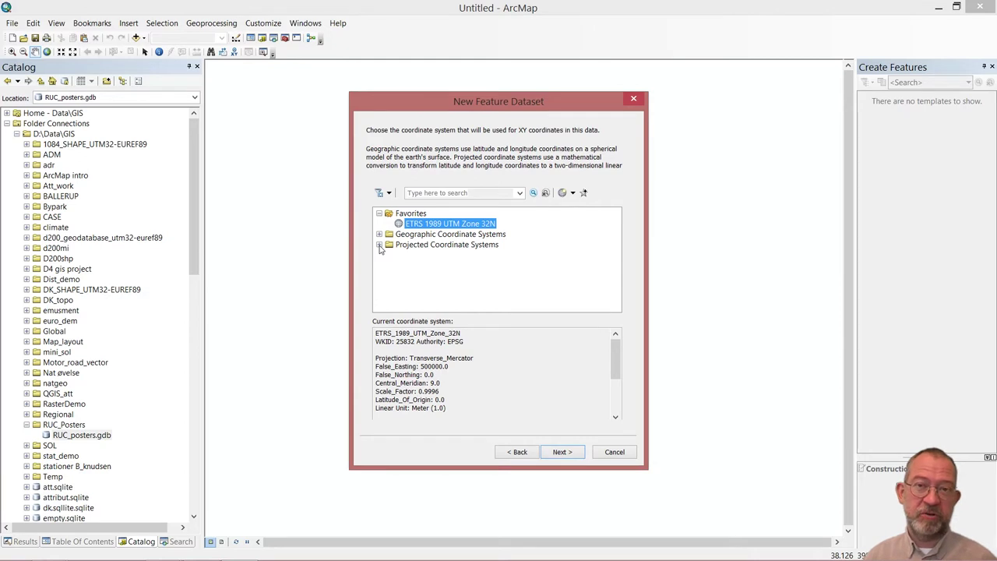
{"action": "left_click", "coordinate": [379, 244]}
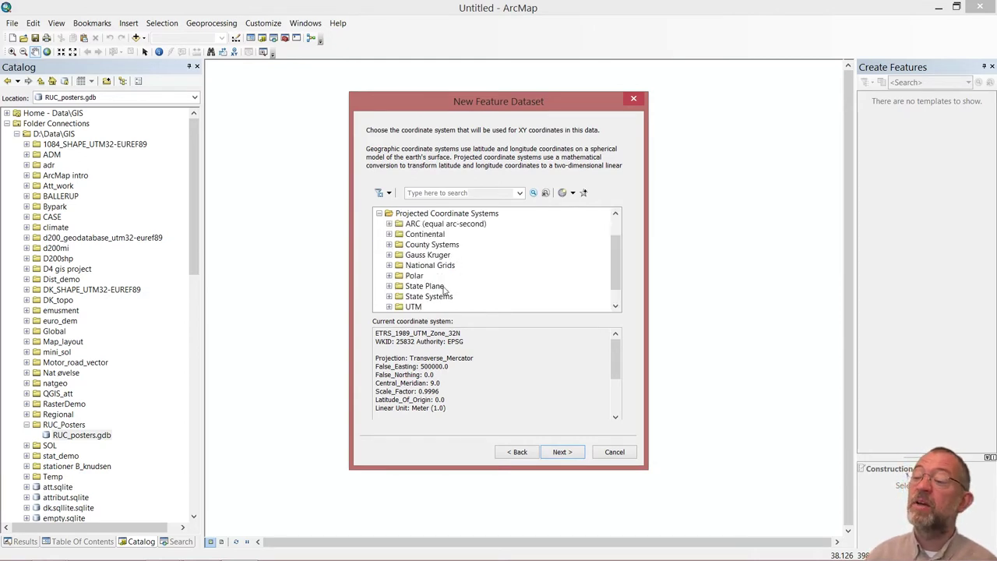
{"action": "left_click", "coordinate": [389, 307]}
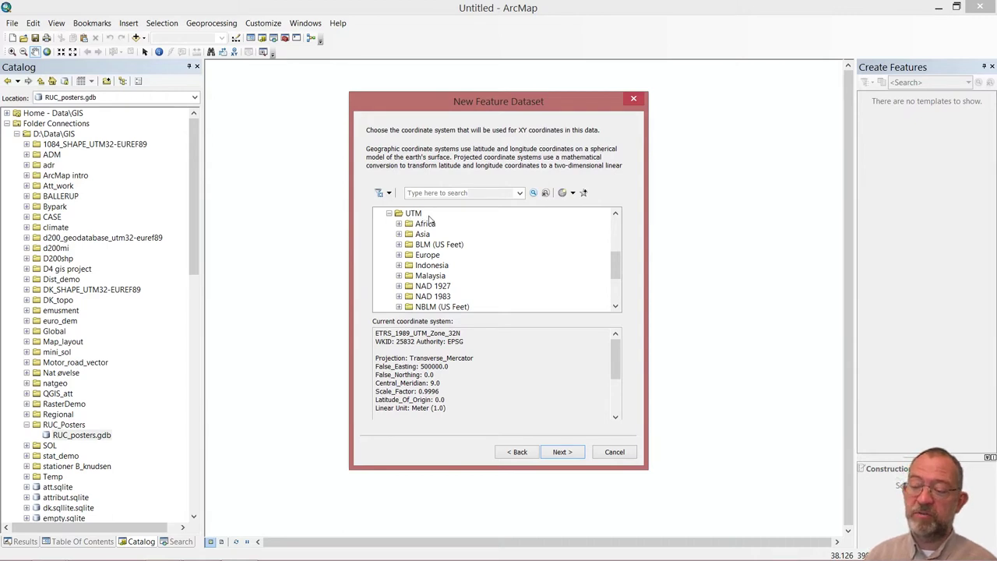
{"action": "left_click", "coordinate": [398, 257]}
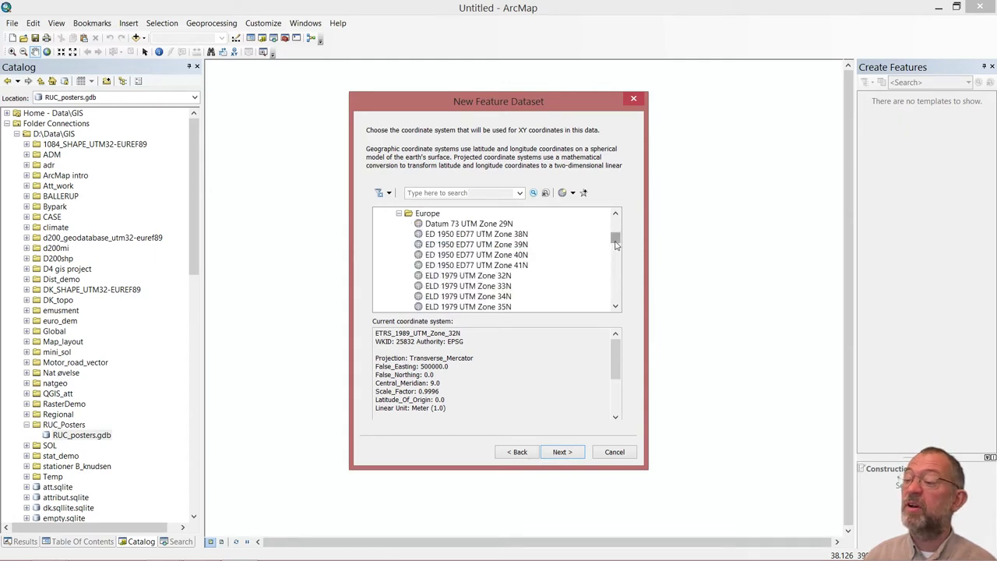
{"action": "left_click_drag", "start_coordinate": [615, 245], "coordinate": [615, 259]}
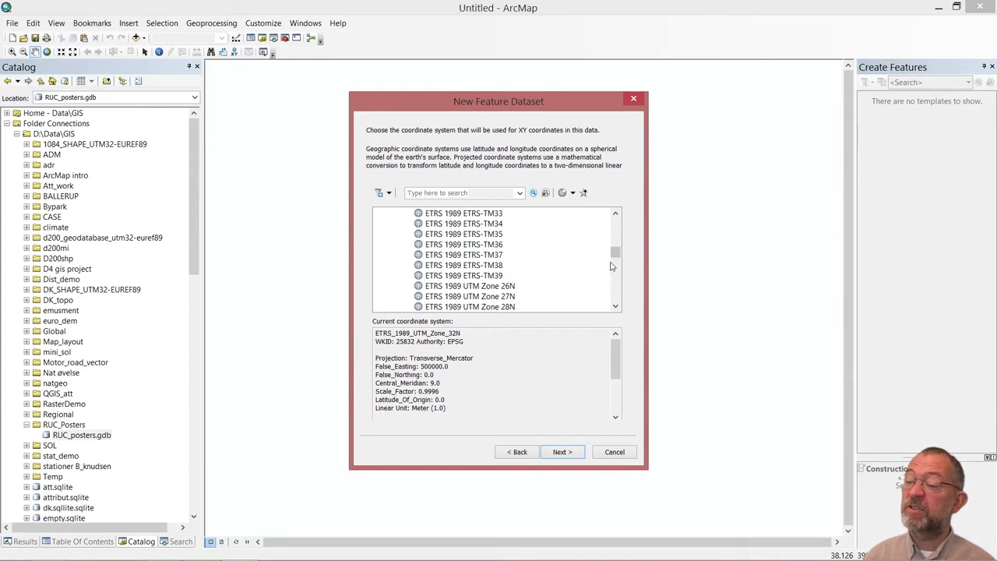
{"action": "left_click_drag", "start_coordinate": [615, 253], "coordinate": [615, 263]}
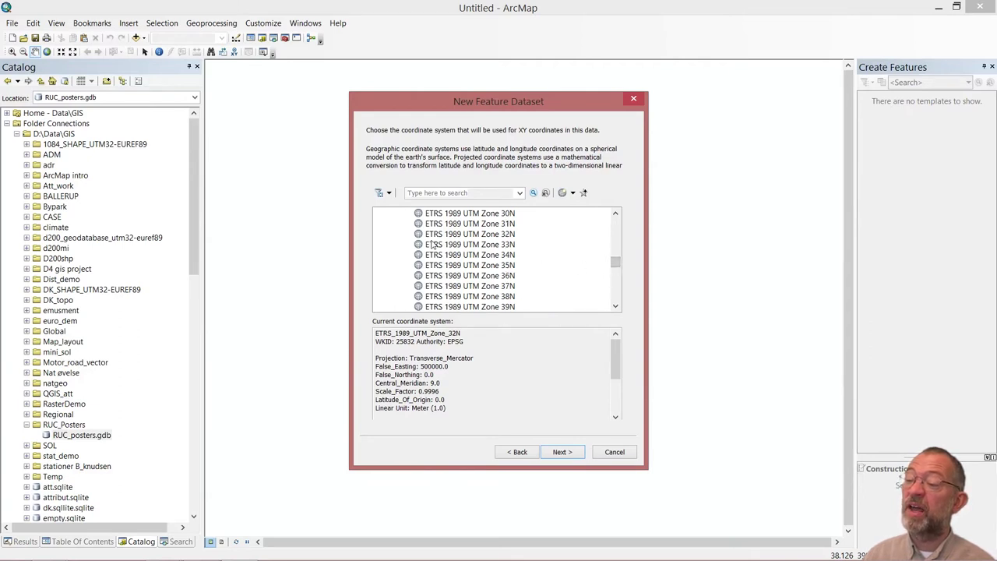
{"action": "left_click", "coordinate": [505, 236]}
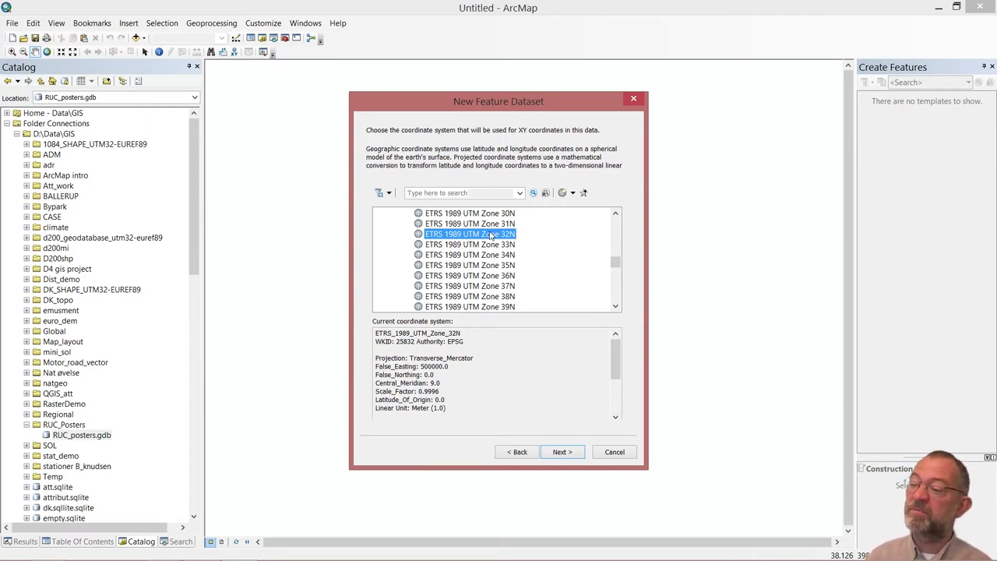
{"action": "left_click", "coordinate": [564, 455]}
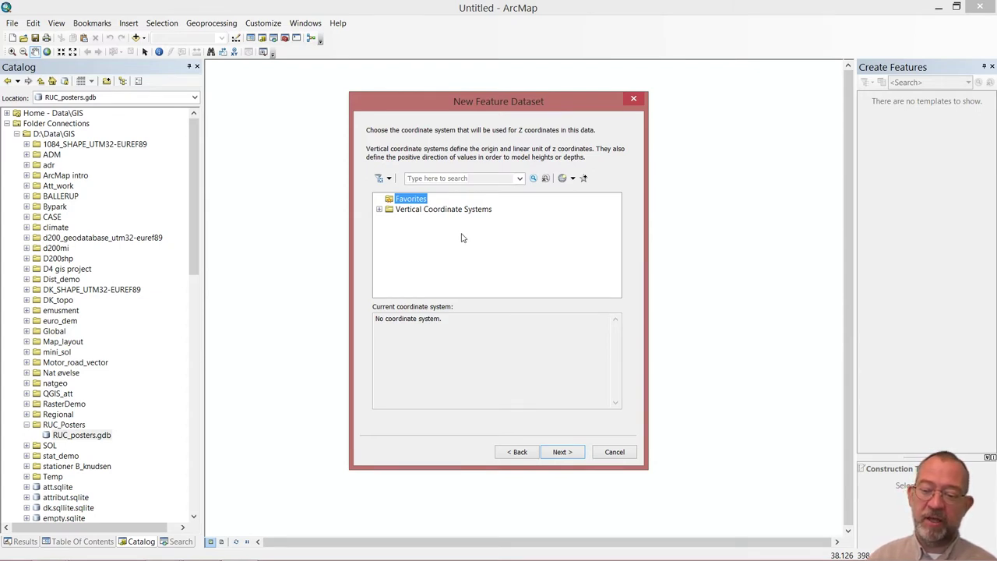
{"action": "left_click", "coordinate": [379, 210]}
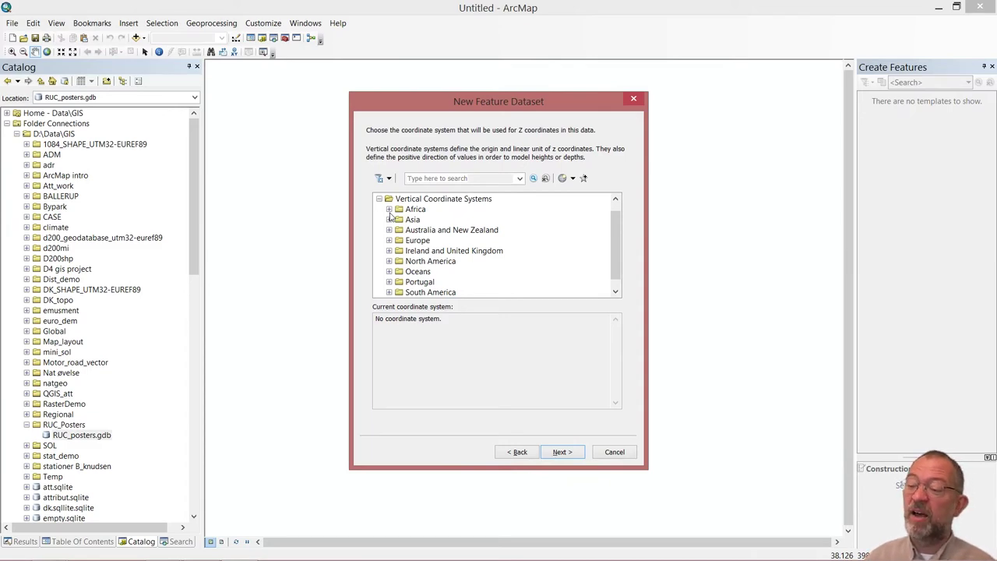
{"action": "key", "text": "alt+Tab"}
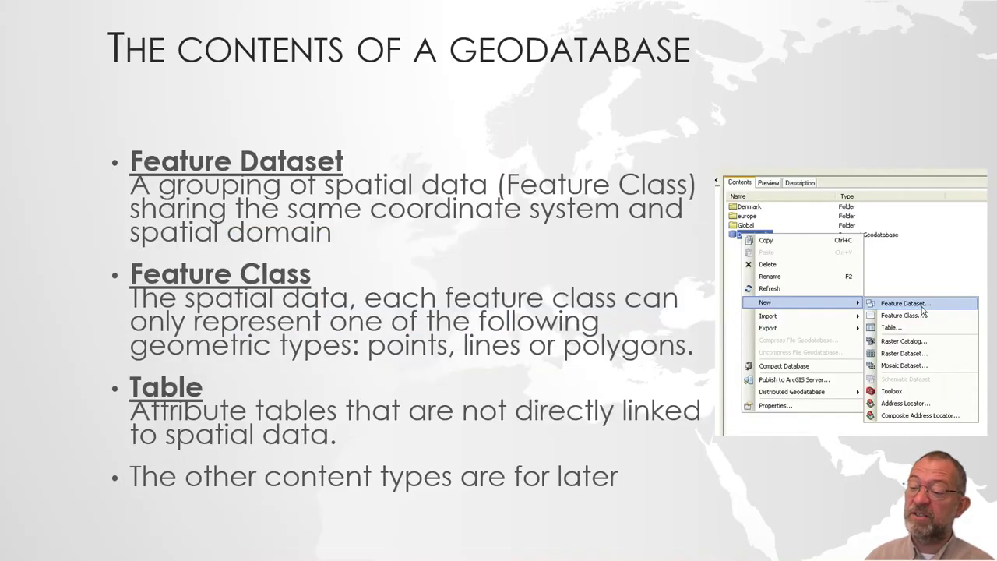
{"action": "key", "text": "Right"}
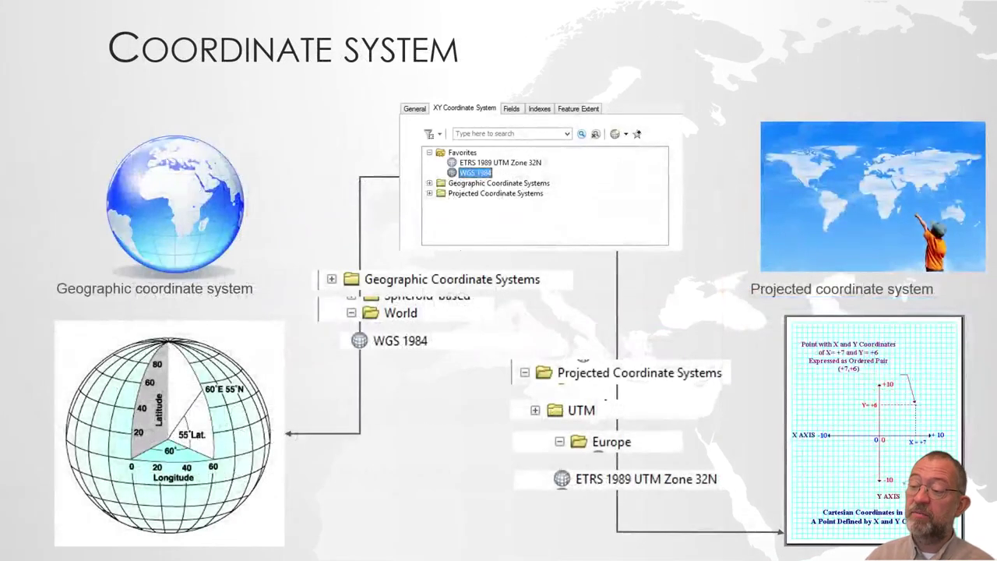
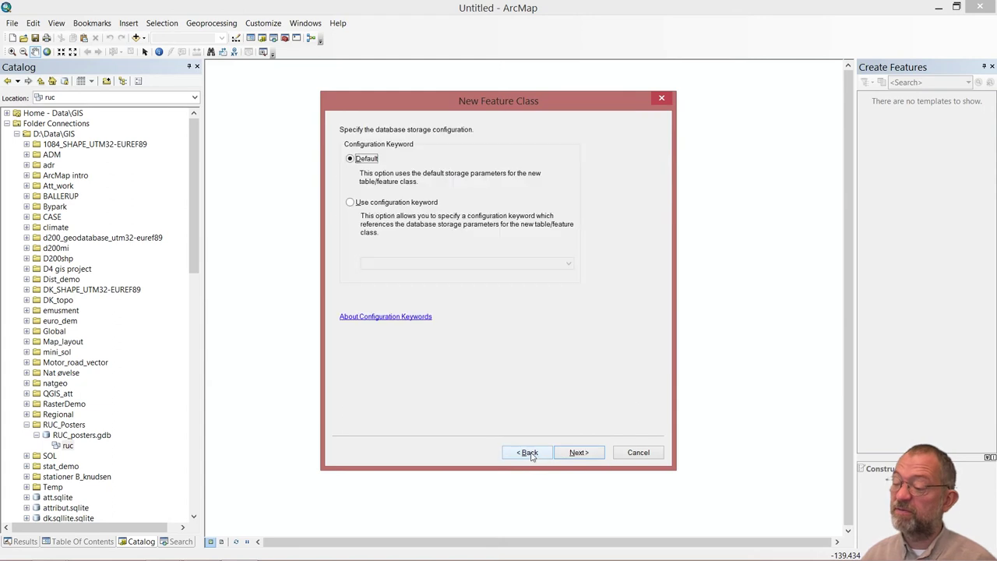
Step: Rename the new feature class Poster, set its type to Point Features and continue with default storage to the field definitions
{"action": "left_click", "coordinate": [529, 452]}
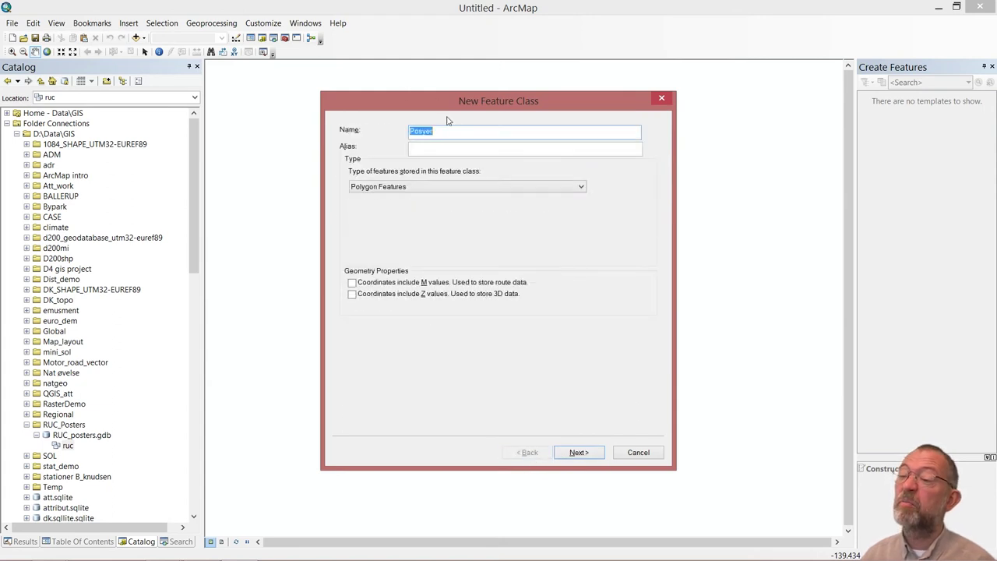
{"action": "type", "text": "Poster"}
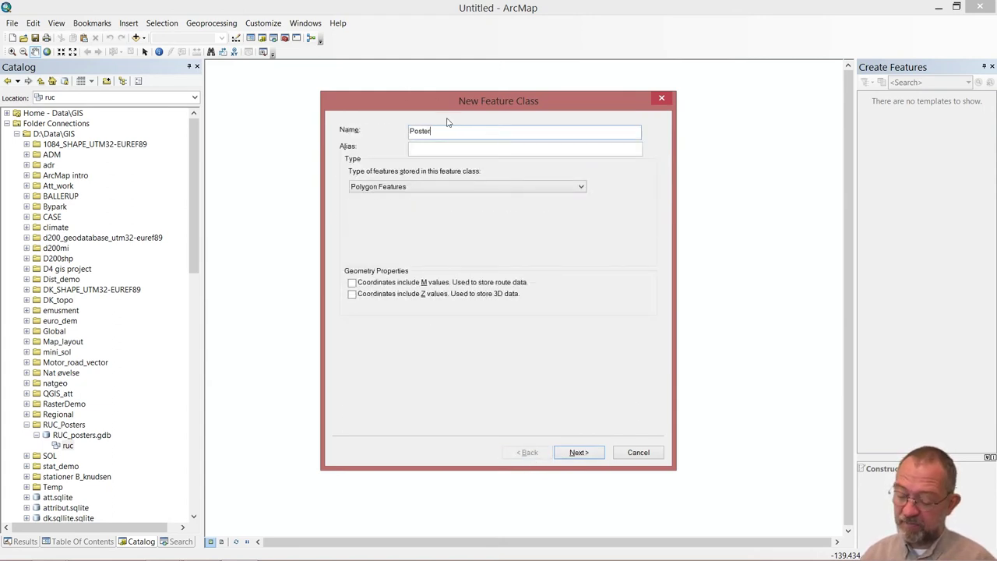
{"action": "left_click", "coordinate": [392, 190]}
{"action": "left_click", "coordinate": [390, 214]}
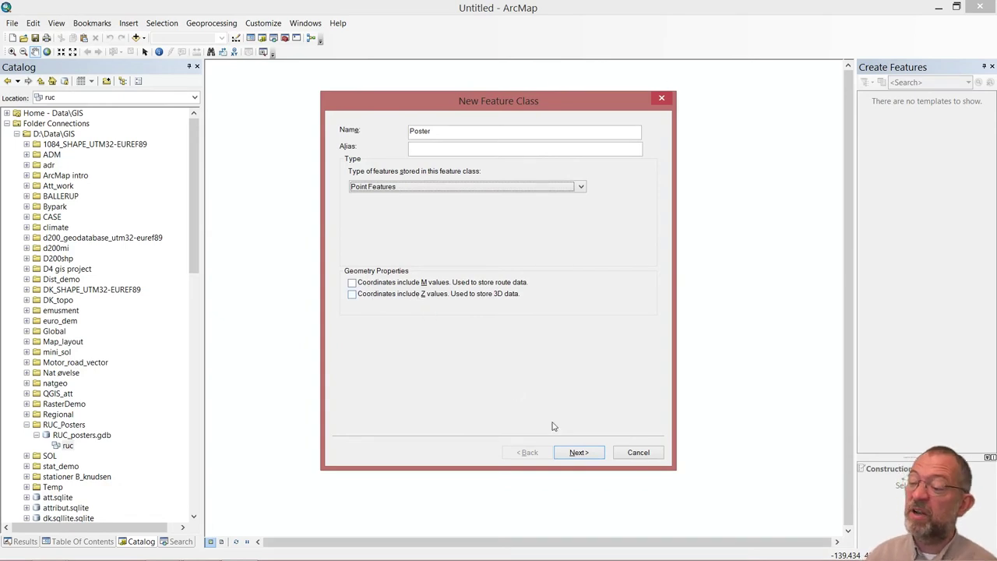
{"action": "left_click", "coordinate": [581, 451]}
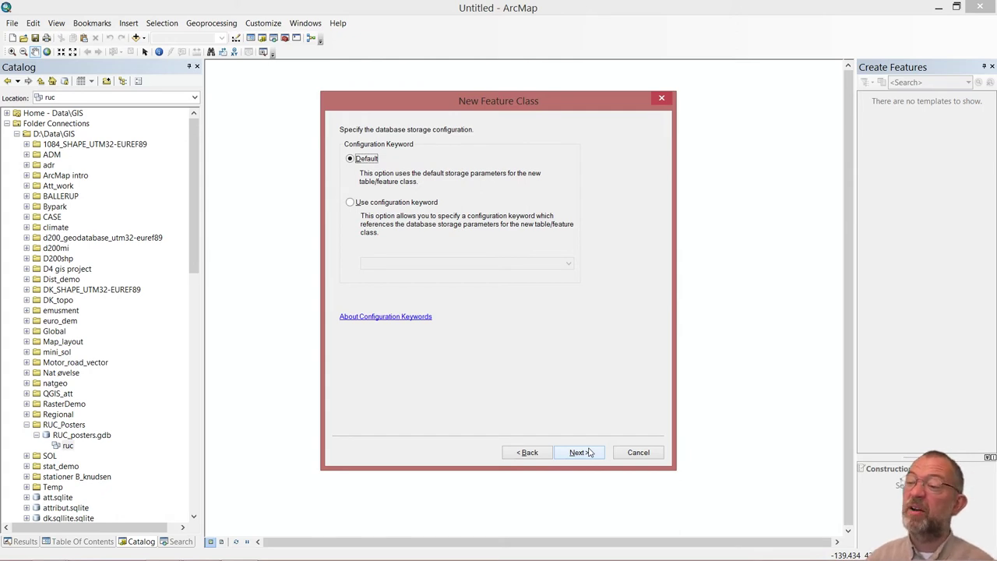
{"action": "left_click", "coordinate": [580, 452]}
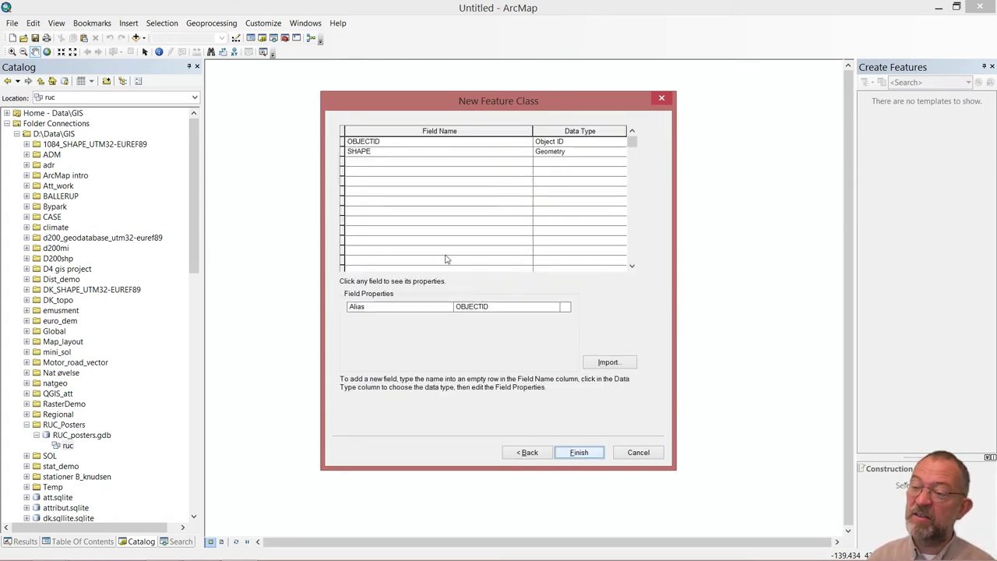
Step: Add a field named Studern_organisation with the data type Text to the Poster feature class
{"action": "left_click", "coordinate": [376, 162]}
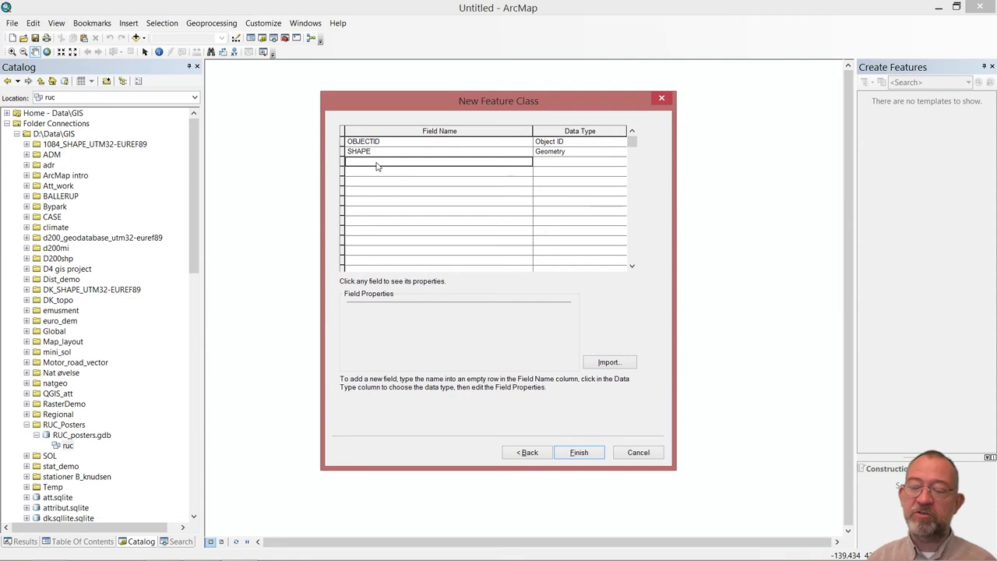
{"action": "type", "text": "Studern_organisati"}
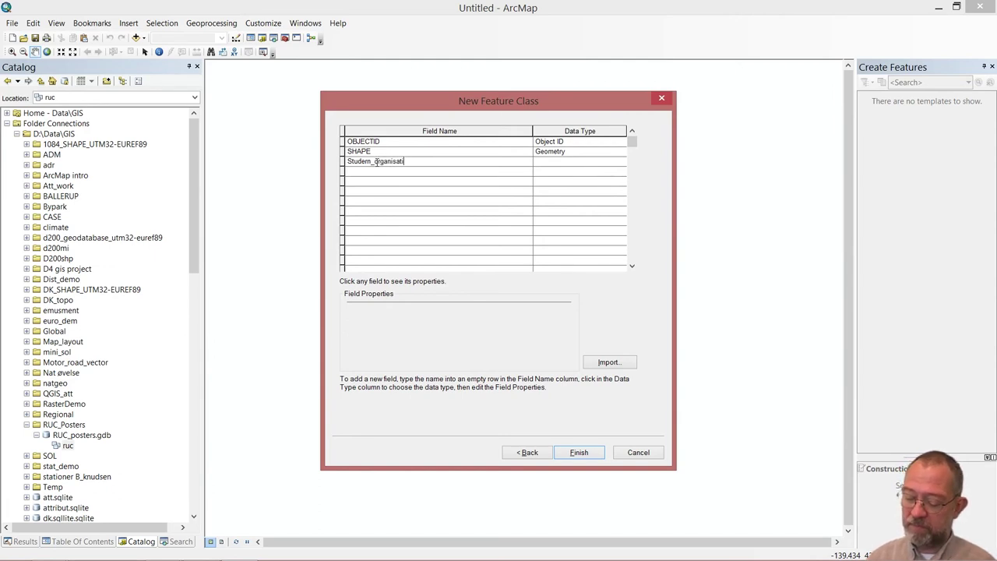
{"action": "type", "text": "on"}
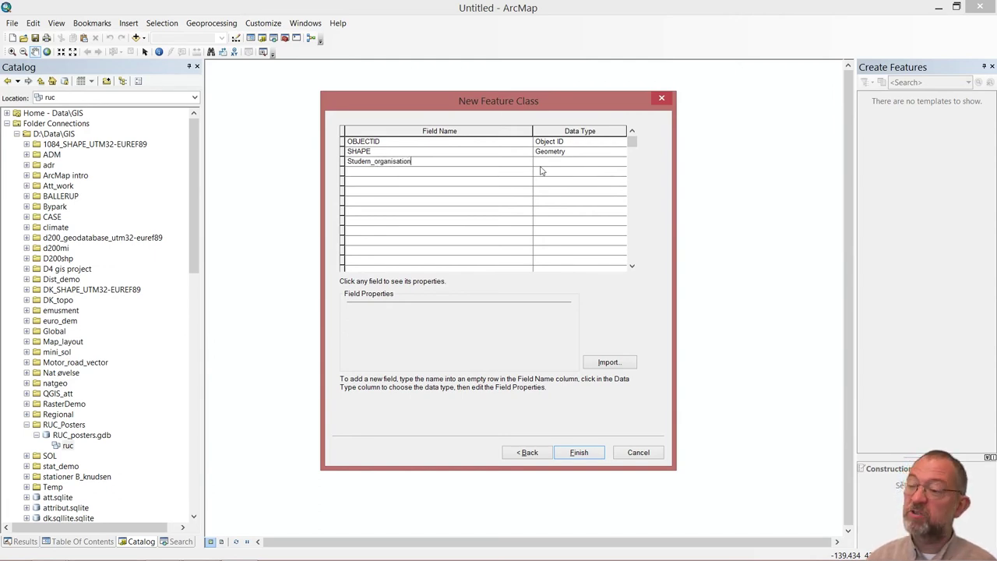
{"action": "left_click", "coordinate": [609, 164]}
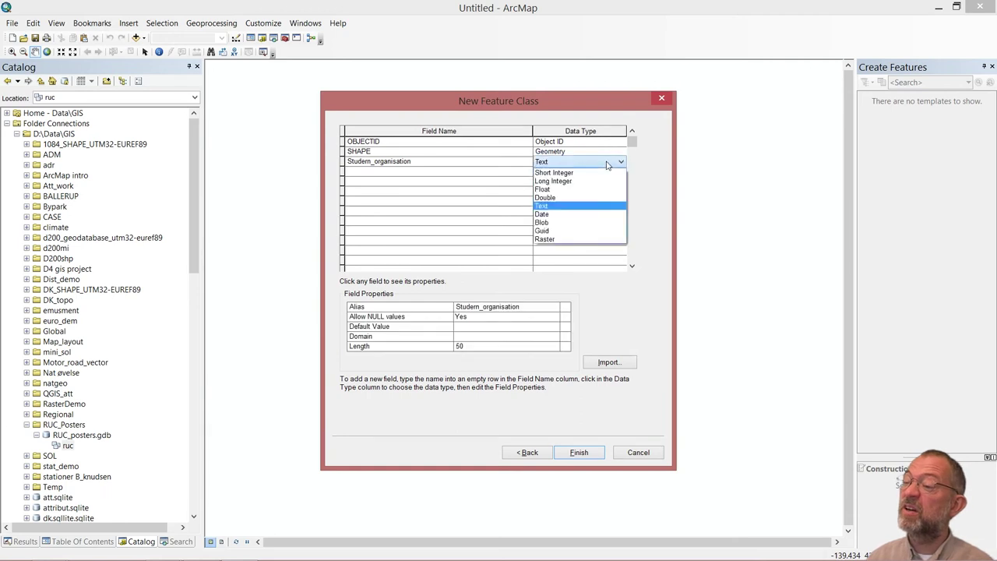
{"action": "left_click", "coordinate": [554, 206]}
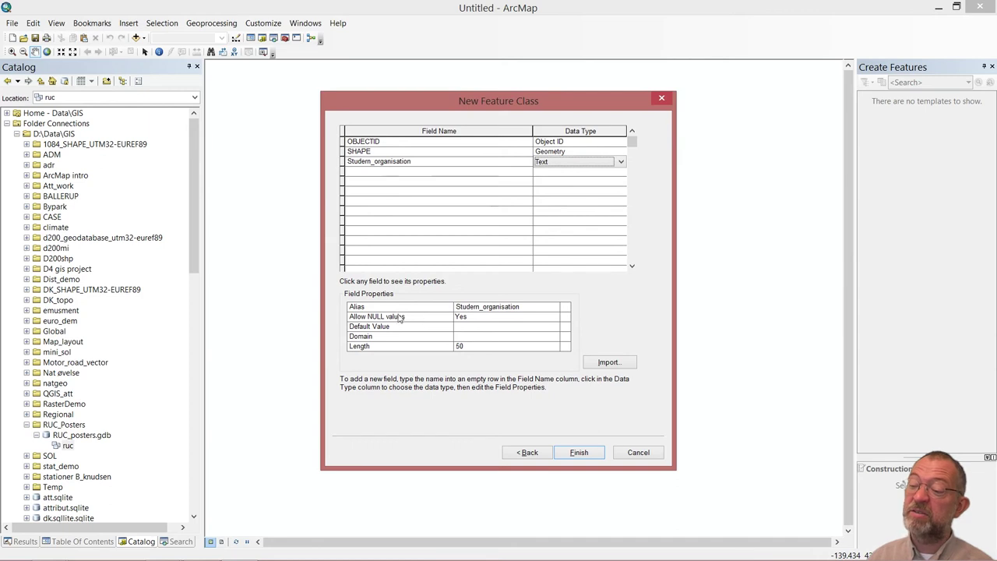
Step: Disallow NULL values for the Studern_organisation field and assign it the Student_organisation domain
{"action": "left_click", "coordinate": [507, 319]}
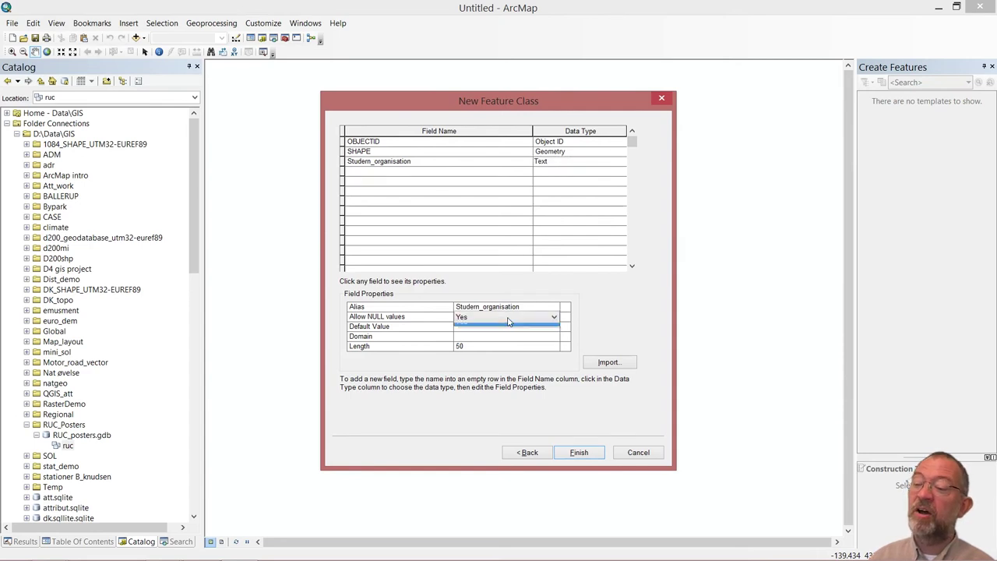
{"action": "left_click", "coordinate": [506, 319]}
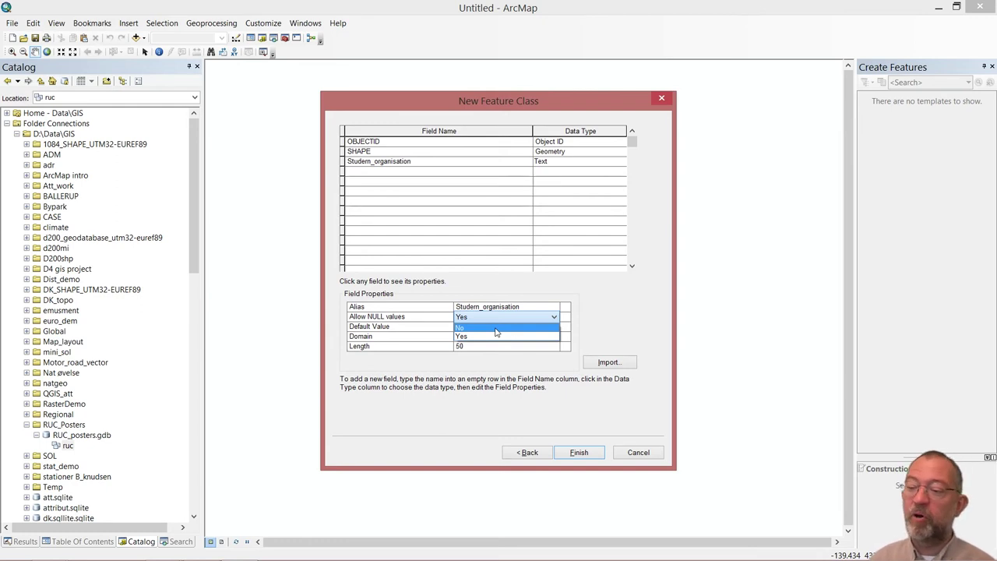
{"action": "left_click", "coordinate": [495, 327]}
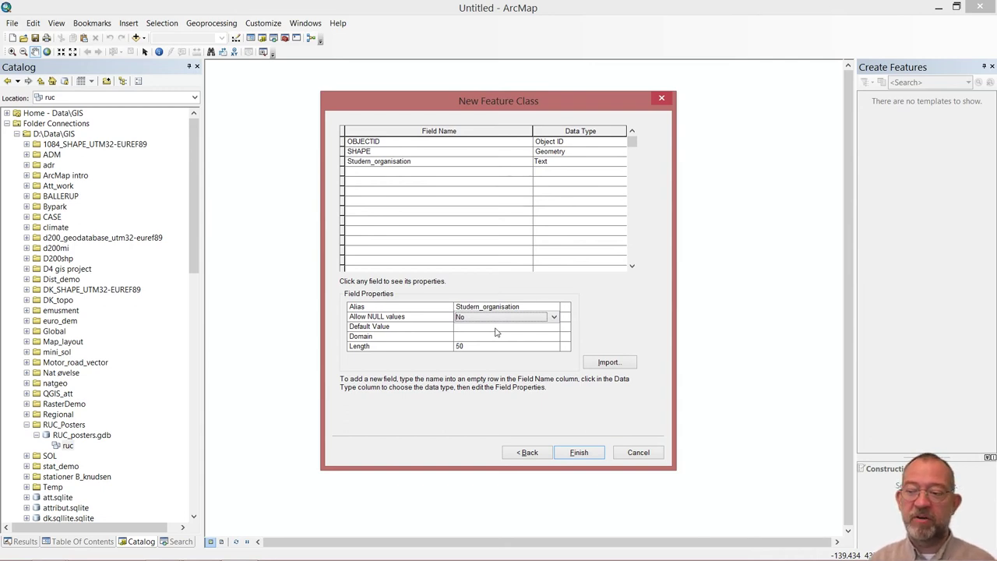
{"action": "left_click", "coordinate": [494, 328]}
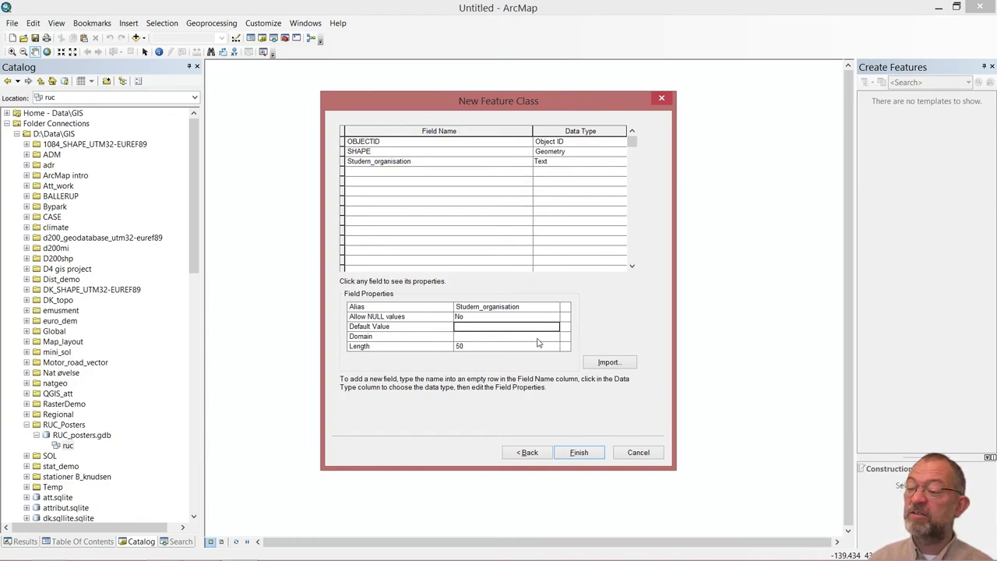
{"action": "left_click", "coordinate": [521, 337]}
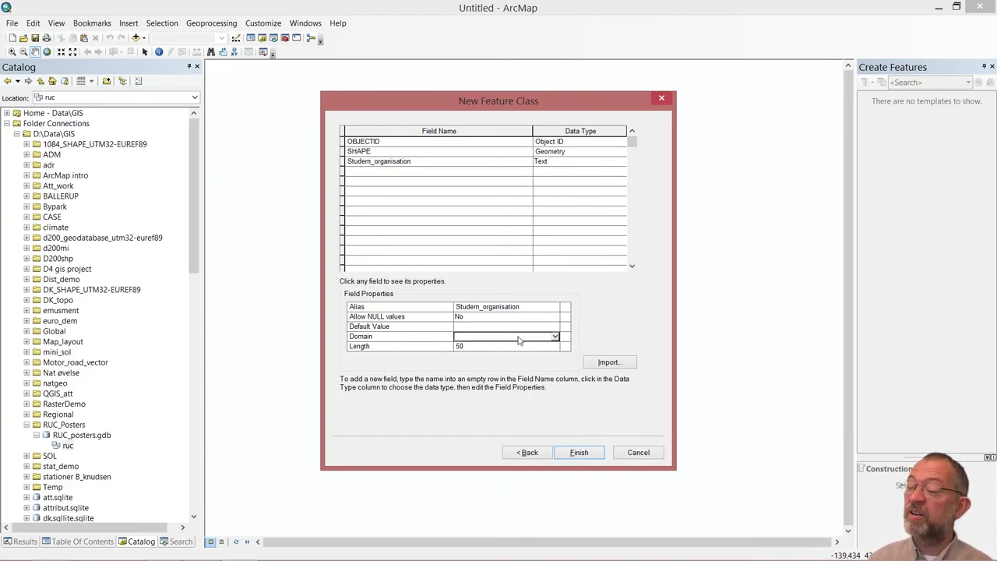
{"action": "left_click", "coordinate": [522, 337]}
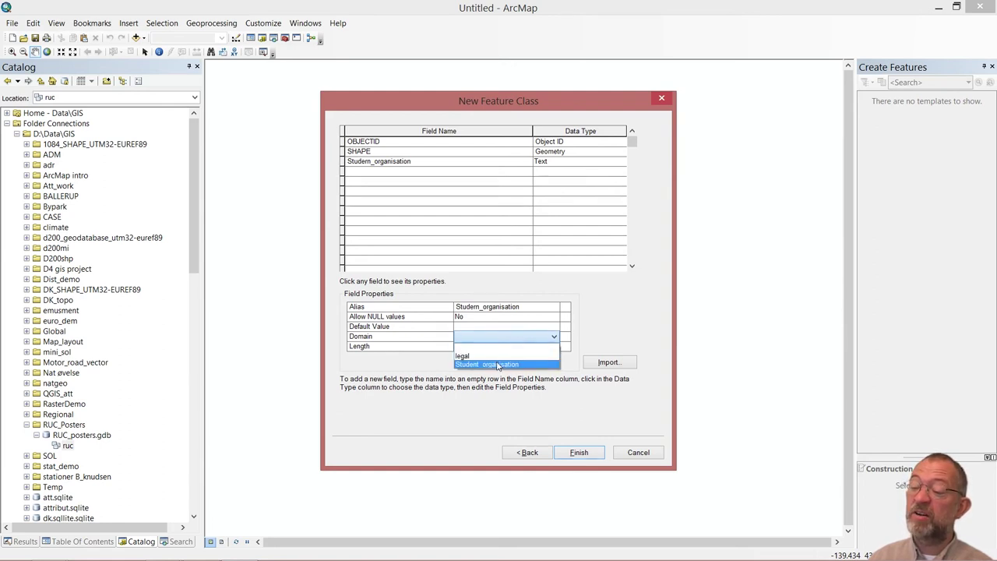
{"action": "left_click", "coordinate": [499, 365]}
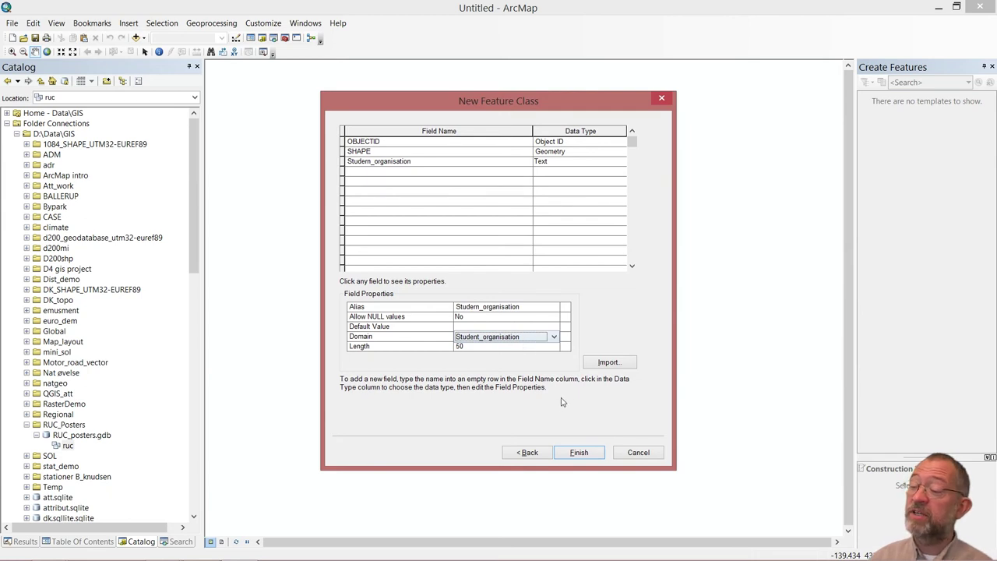
Step: Add a Text field named Legal with the legal domain and finish creating the Poster feature class
{"action": "left_click", "coordinate": [370, 174]}
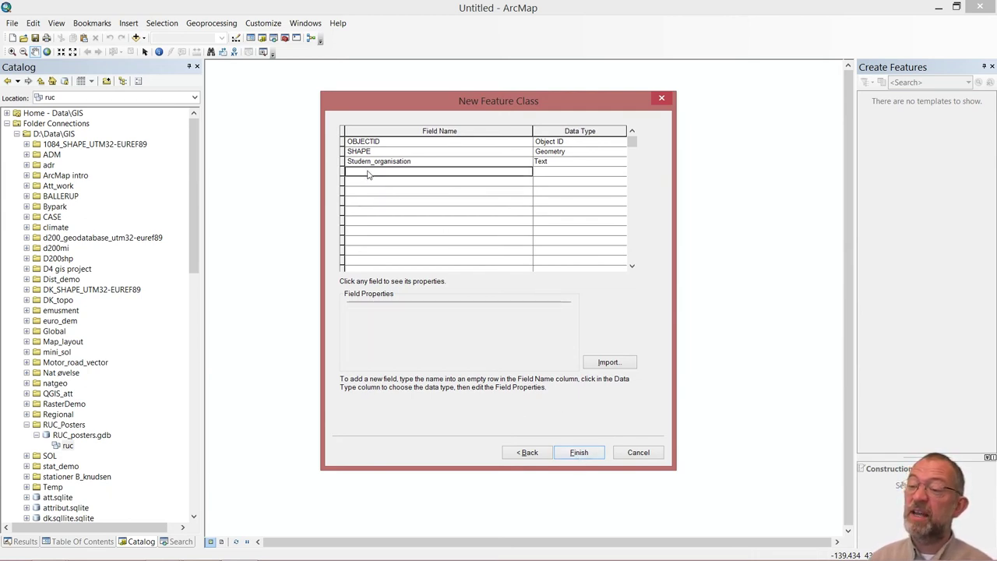
{"action": "type", "text": "Legal"}
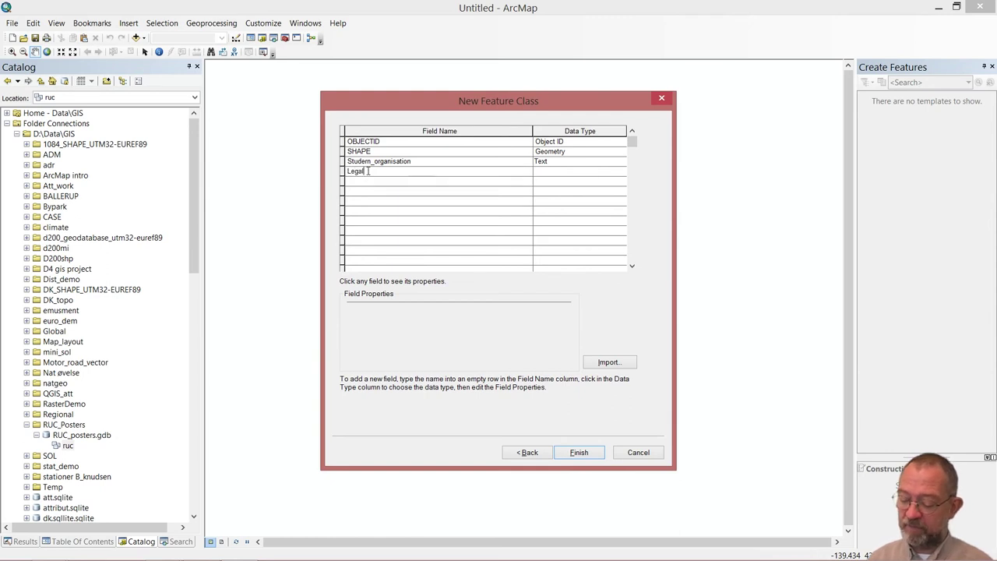
{"action": "left_click", "coordinate": [607, 173]}
{"action": "left_click", "coordinate": [606, 173]}
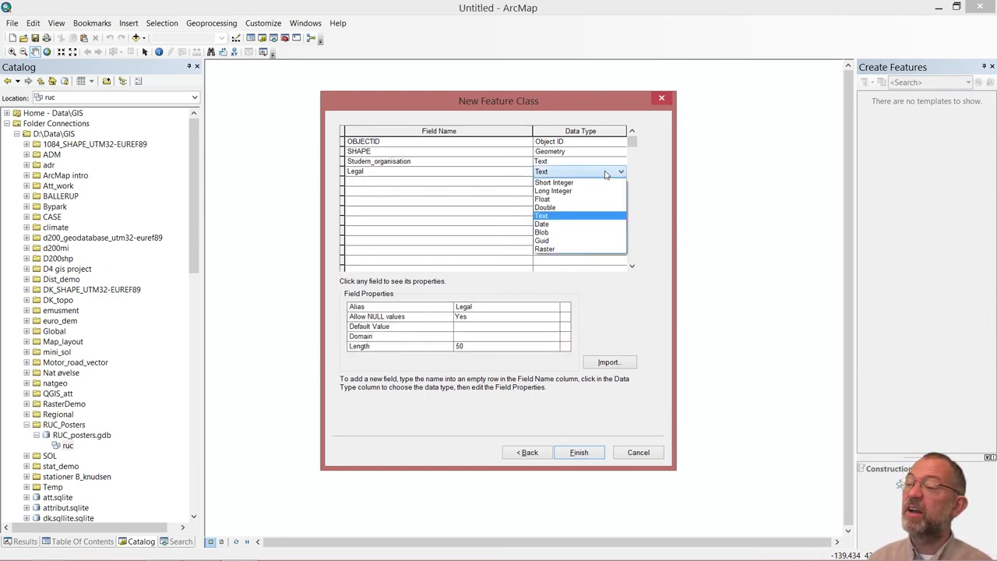
{"action": "left_click", "coordinate": [606, 173]}
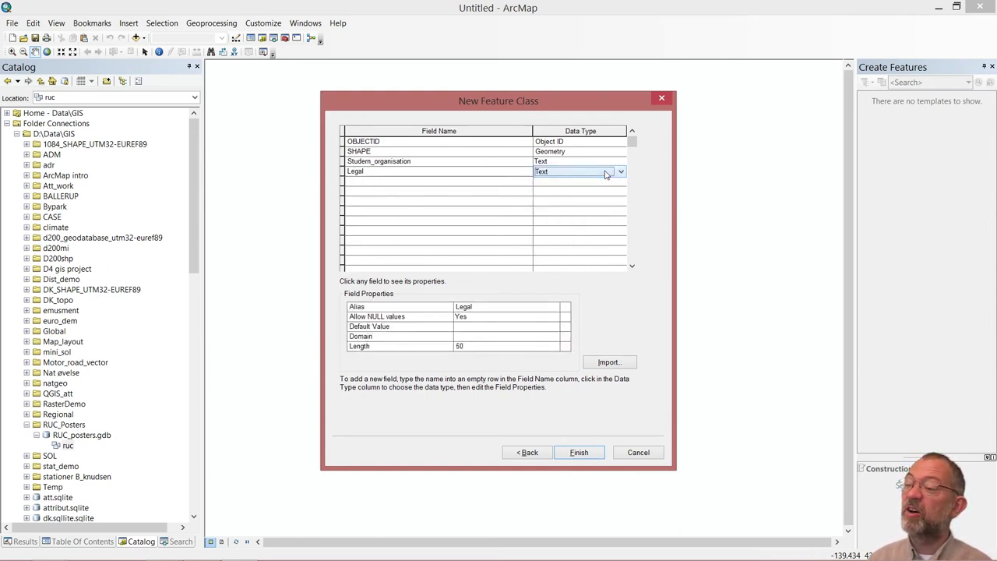
{"action": "left_click", "coordinate": [482, 337]}
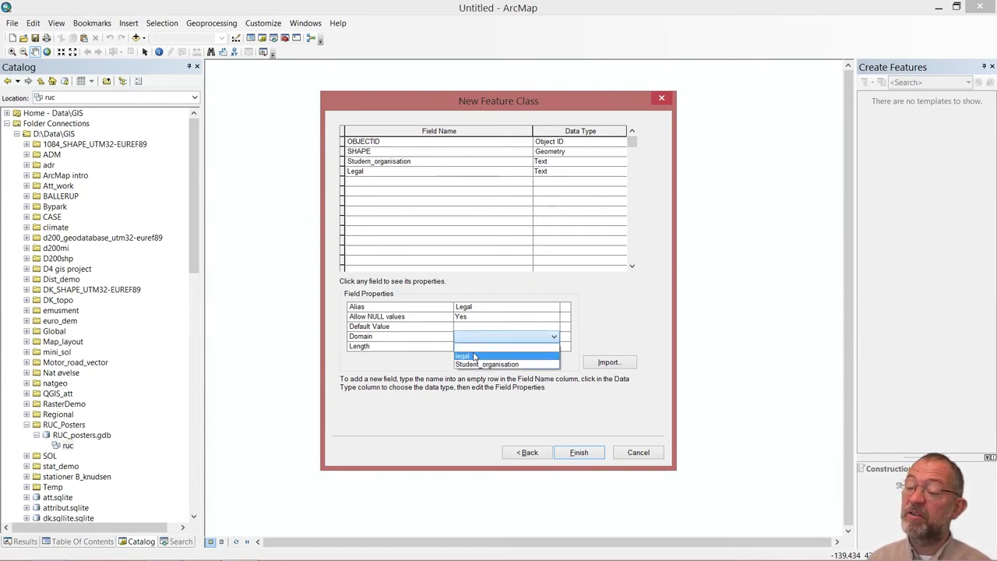
{"action": "left_click", "coordinate": [474, 356]}
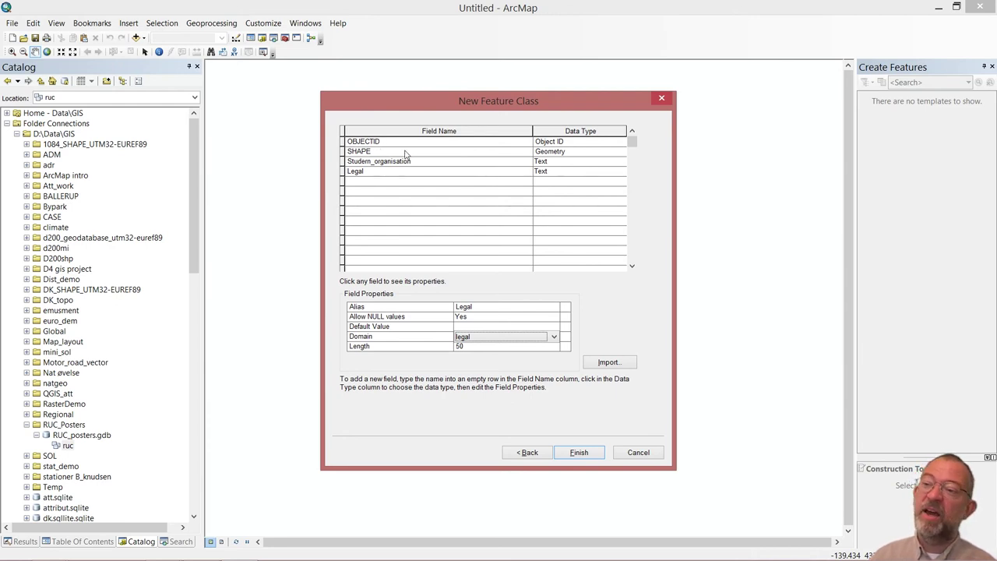
{"action": "left_click", "coordinate": [580, 455]}
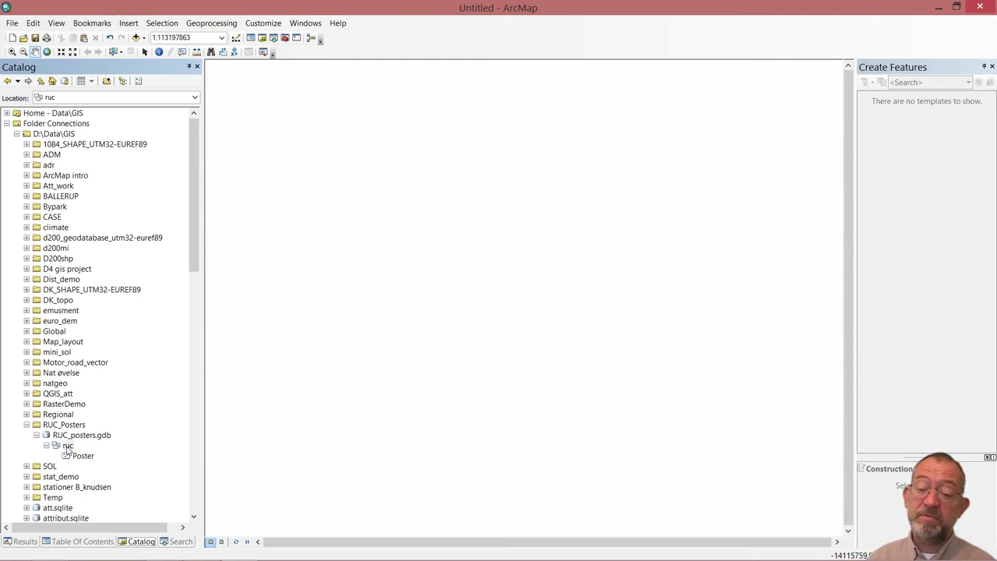
Step: Start a new feature class named Buildings in the ruc dataset, with Polygon Features and default storage, and continue to the field definitions
{"action": "right_click", "coordinate": [68, 447]}
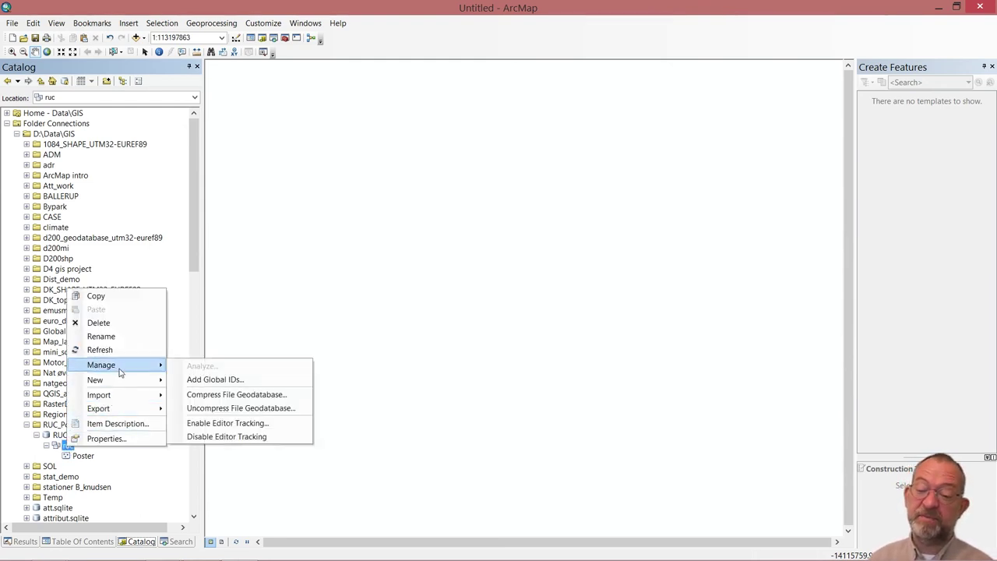
{"action": "mouse_move", "coordinate": [124, 380]}
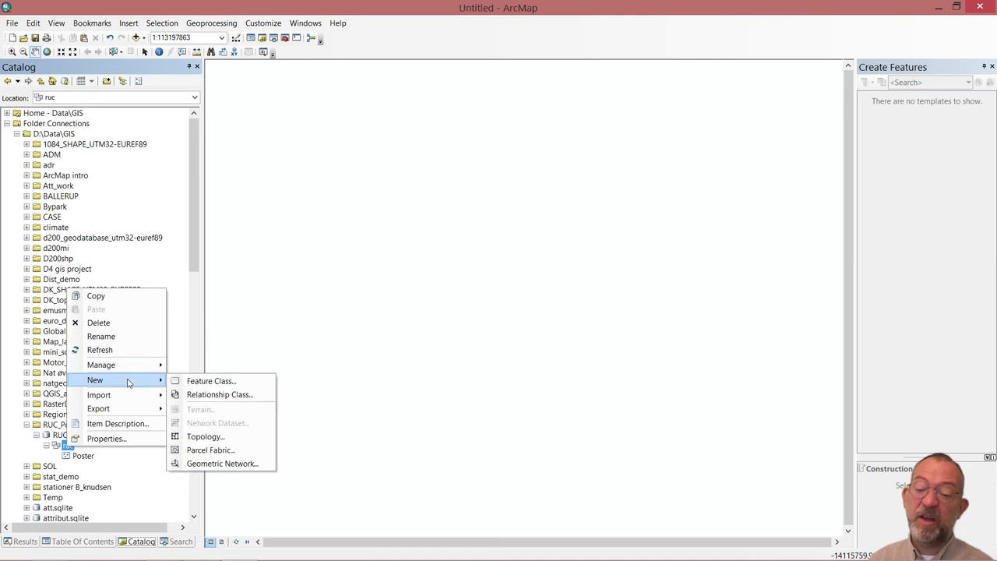
{"action": "left_click", "coordinate": [216, 381]}
{"action": "type", "text": "B"}
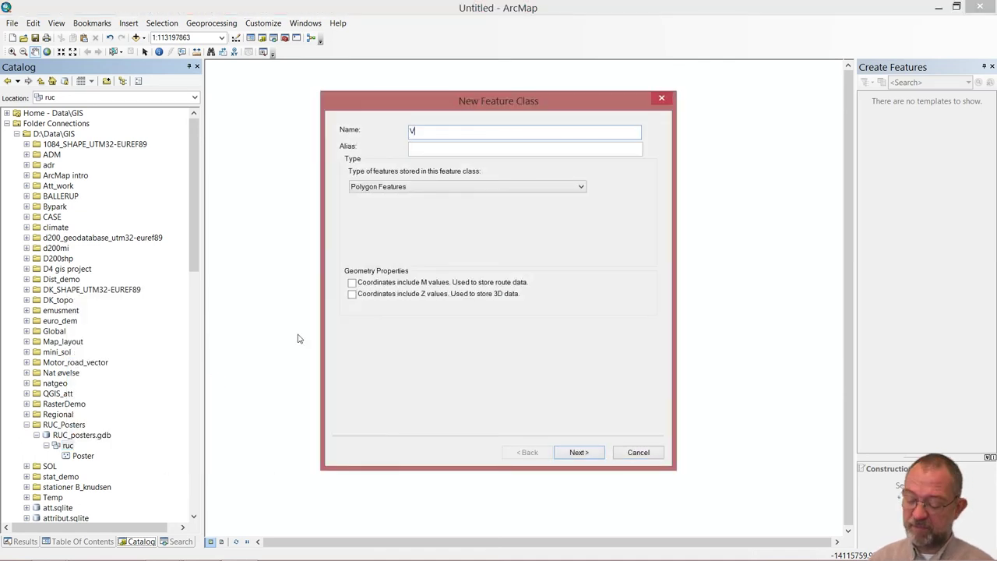
{"action": "key", "text": "BackSpace"}
{"action": "type", "text": "Bu"}
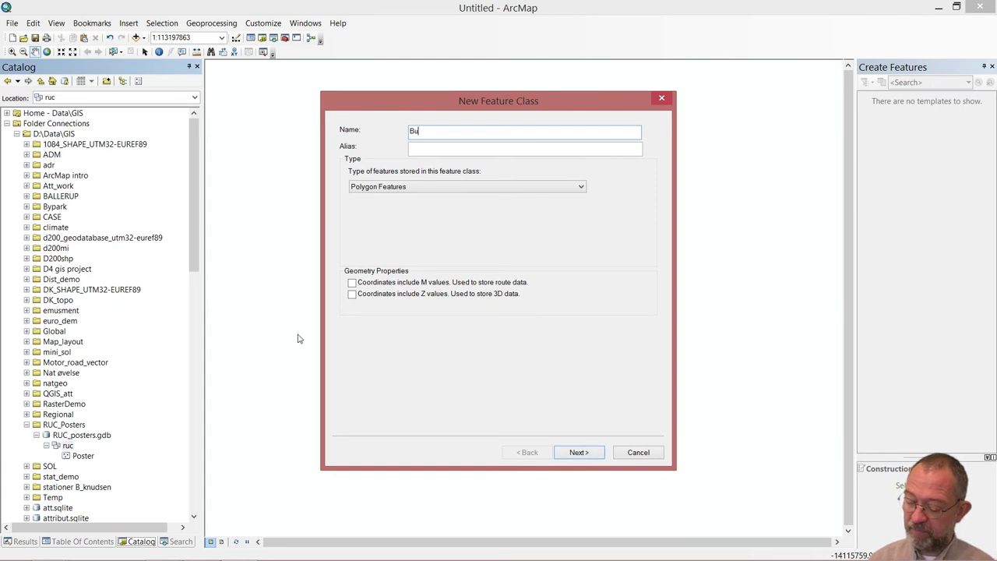
{"action": "type", "text": "ildings"}
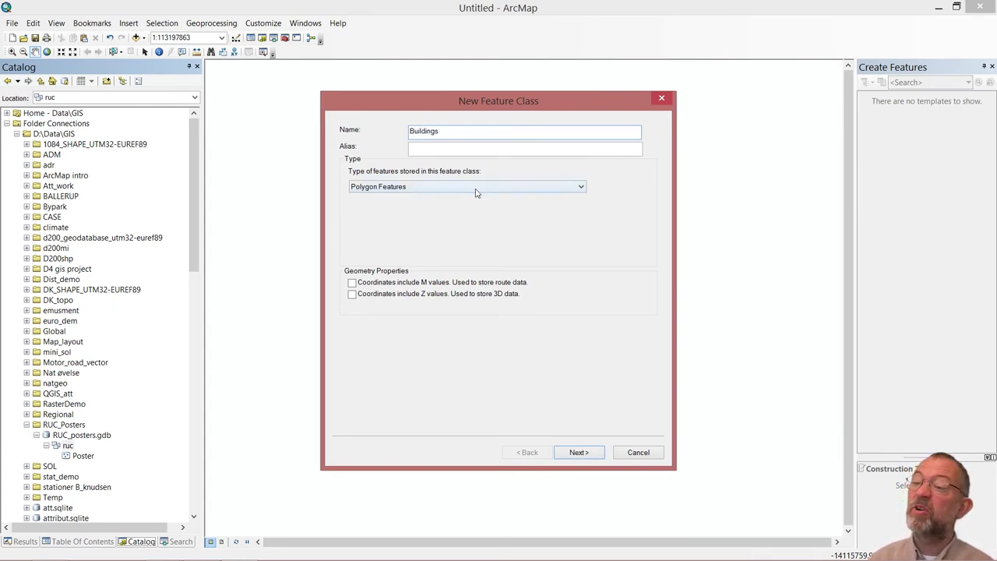
{"action": "left_click", "coordinate": [445, 186]}
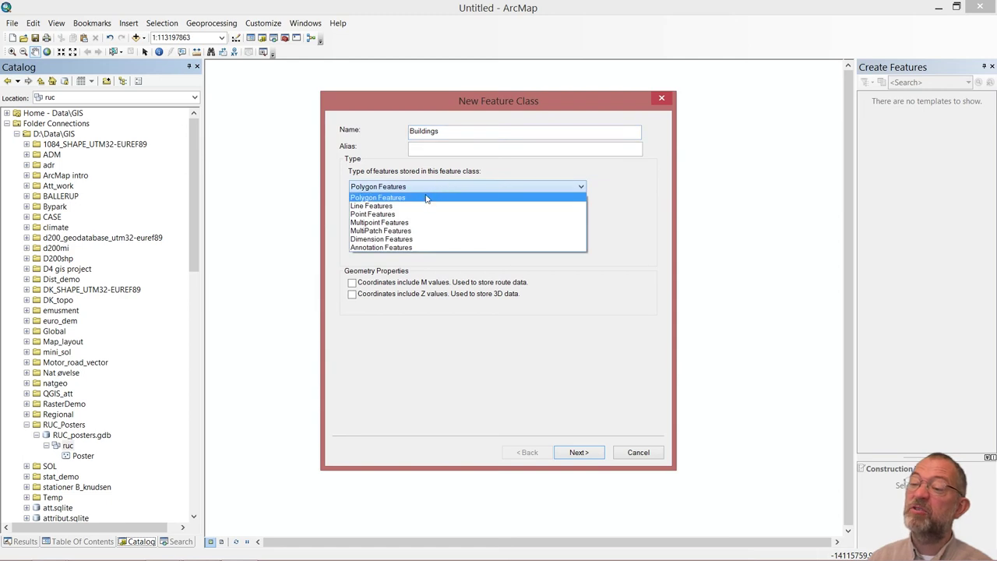
{"action": "left_click", "coordinate": [426, 196]}
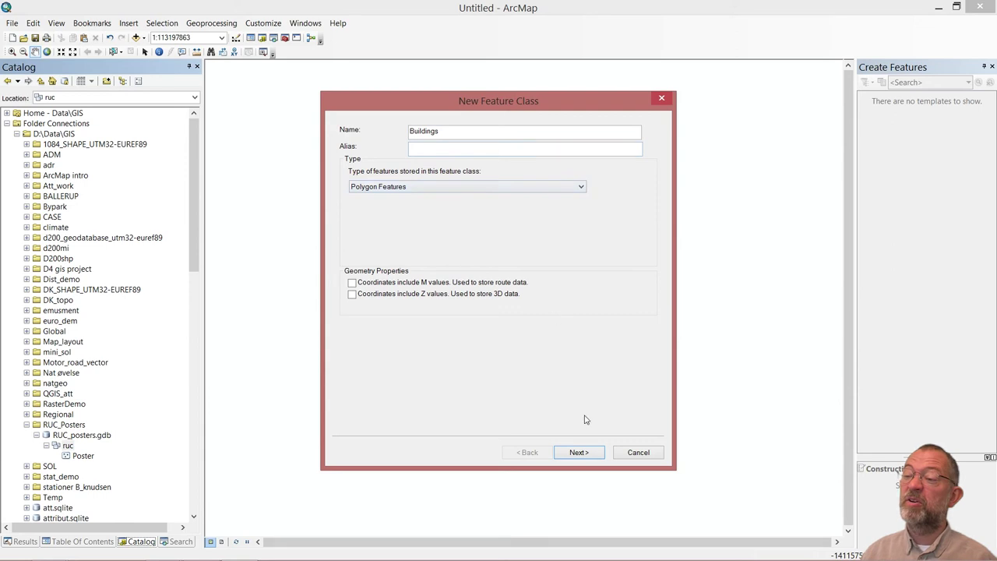
{"action": "left_click", "coordinate": [577, 452]}
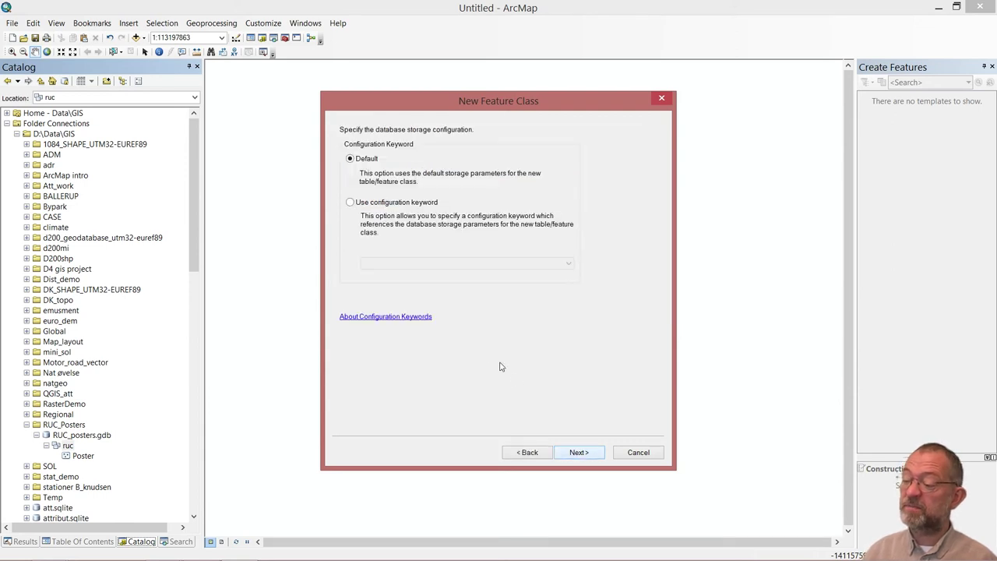
{"action": "left_click", "coordinate": [580, 453]}
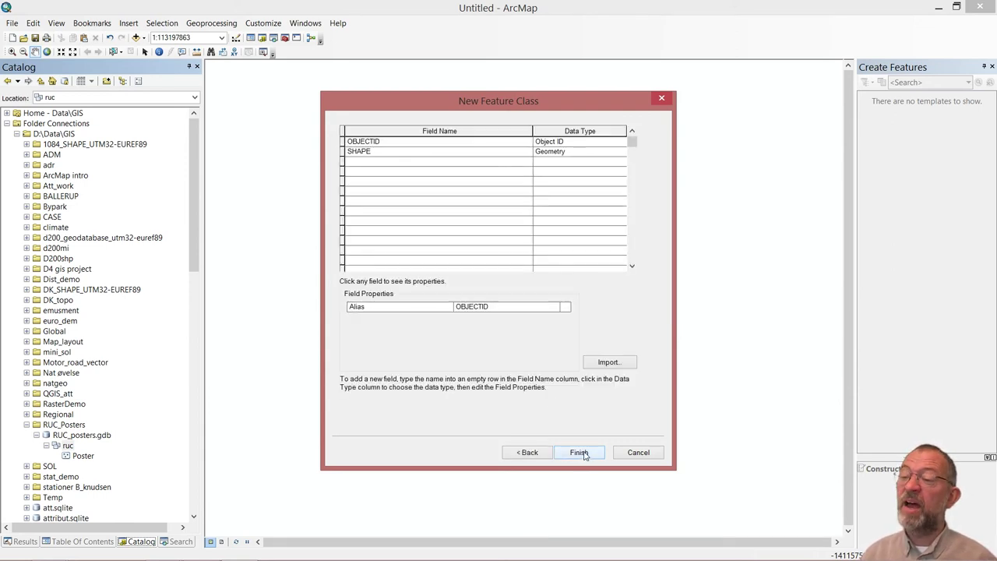
Step: Add a Long Integer field named Number_of Posters to the Buildings feature class and assign it the Poster_count domain
{"action": "left_click", "coordinate": [372, 162]}
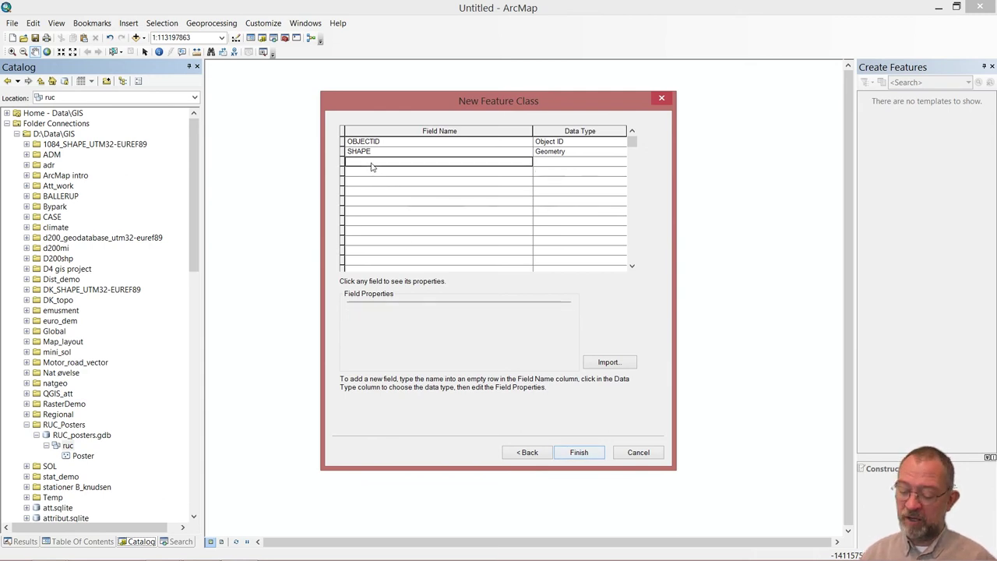
{"action": "type", "text": "Nu"}
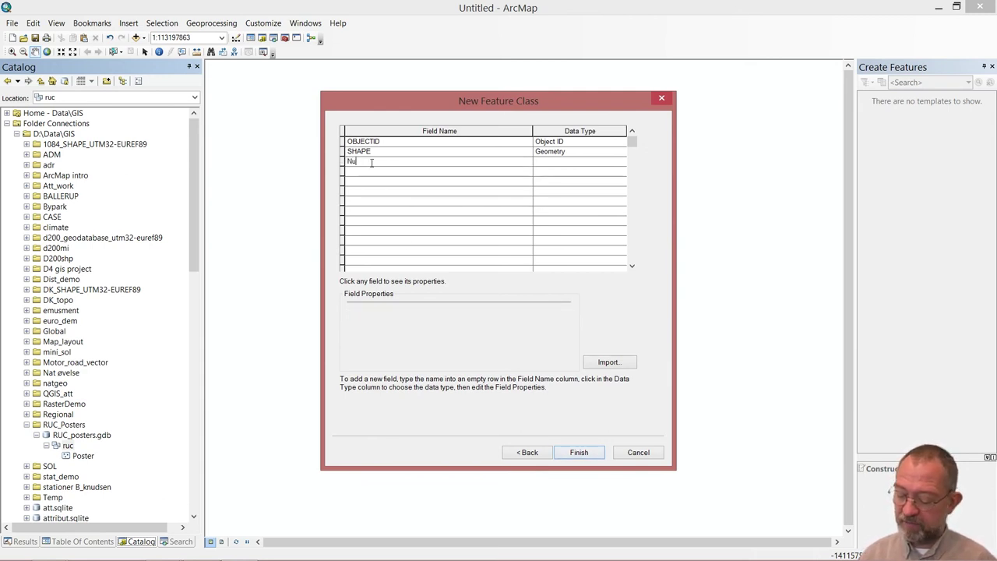
{"action": "type", "text": "mber"}
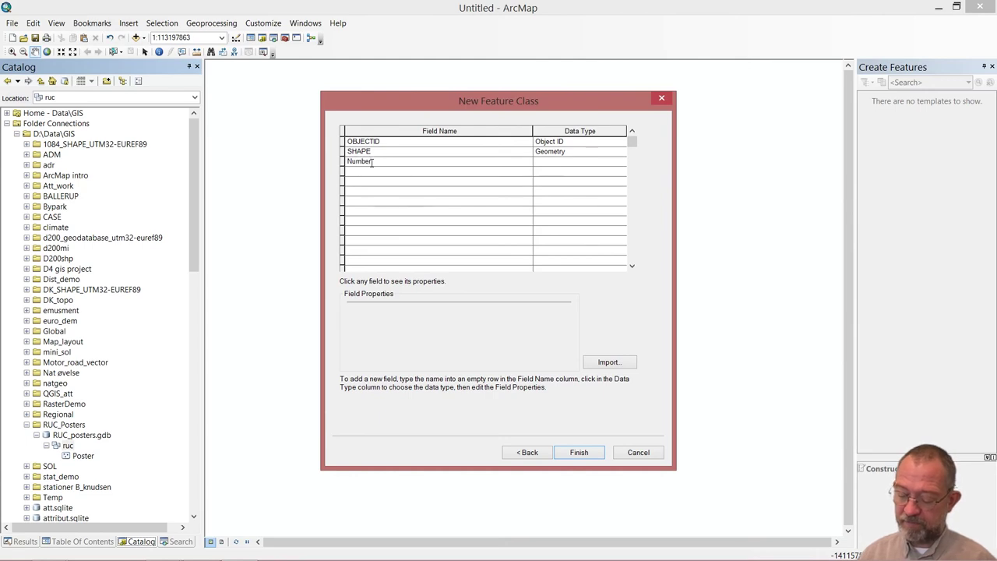
{"action": "type", "text": " of "}
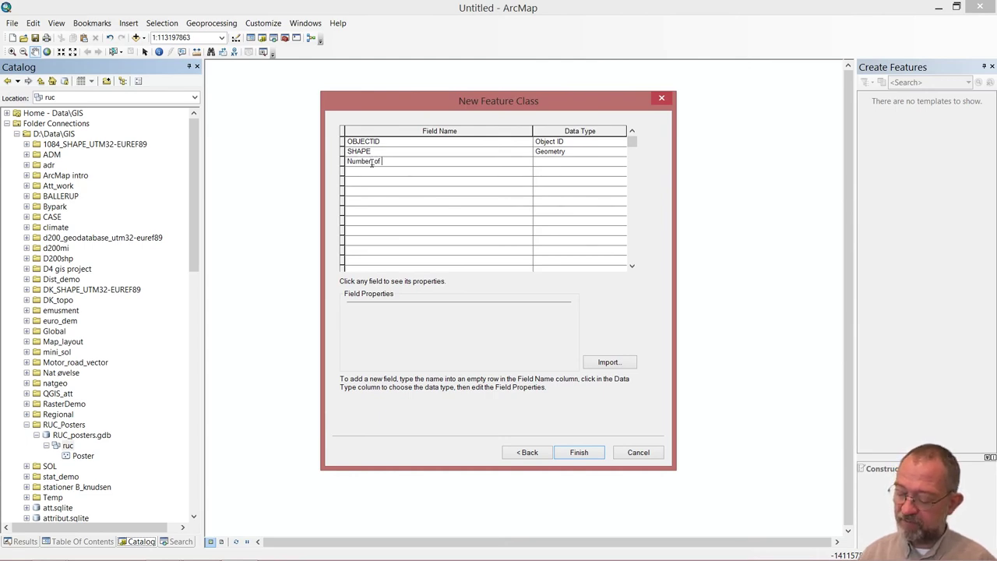
{"action": "type", "text": "Posters"}
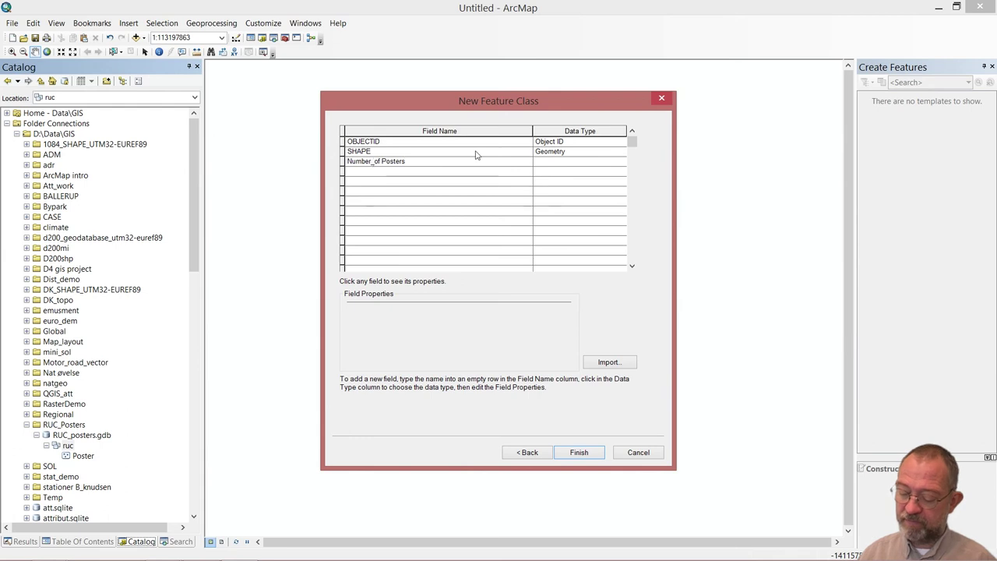
{"action": "left_click", "coordinate": [584, 163]}
{"action": "left_click", "coordinate": [584, 163]}
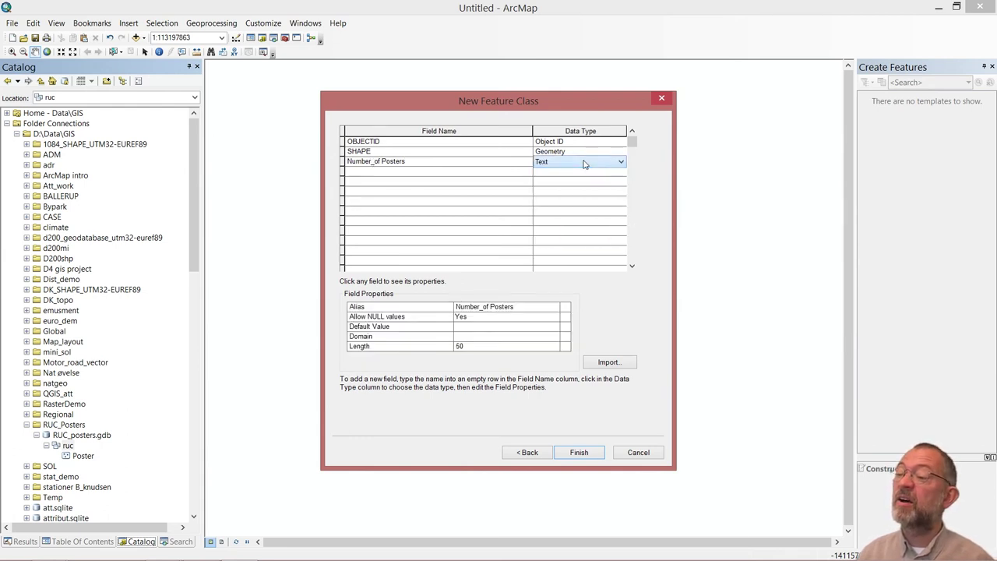
{"action": "left_click", "coordinate": [619, 162]}
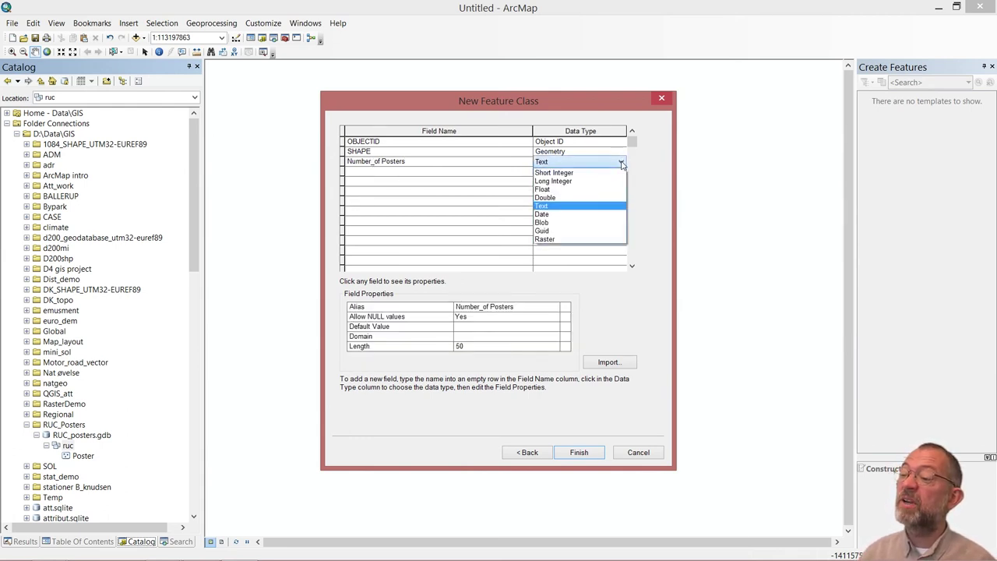
{"action": "left_click", "coordinate": [584, 182]}
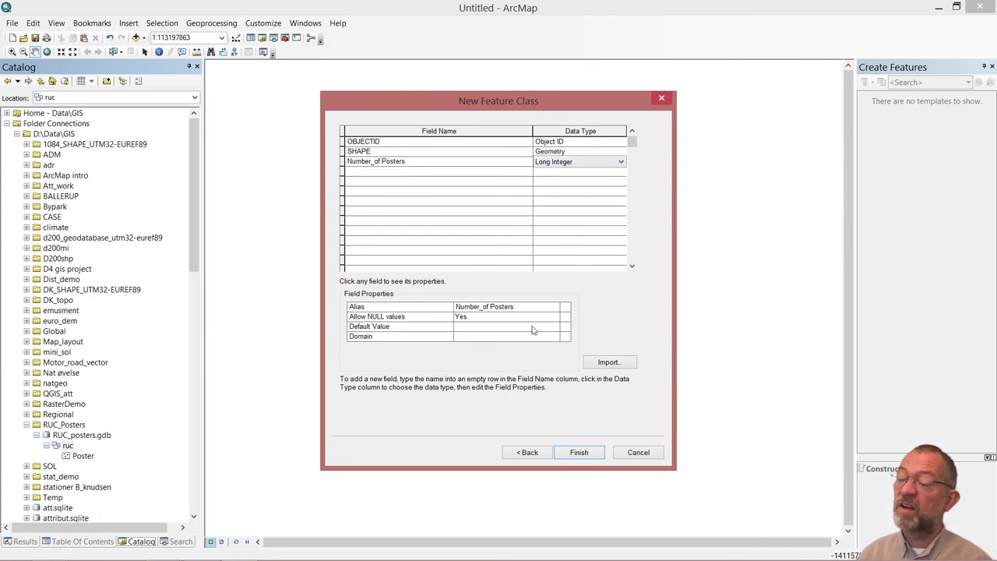
{"action": "left_click", "coordinate": [553, 340]}
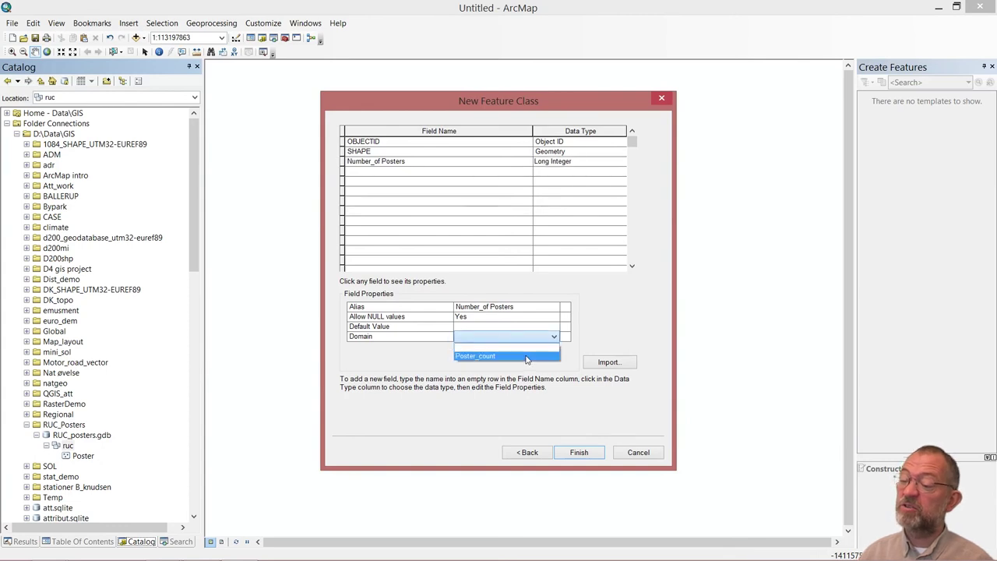
{"action": "left_click", "coordinate": [526, 358]}
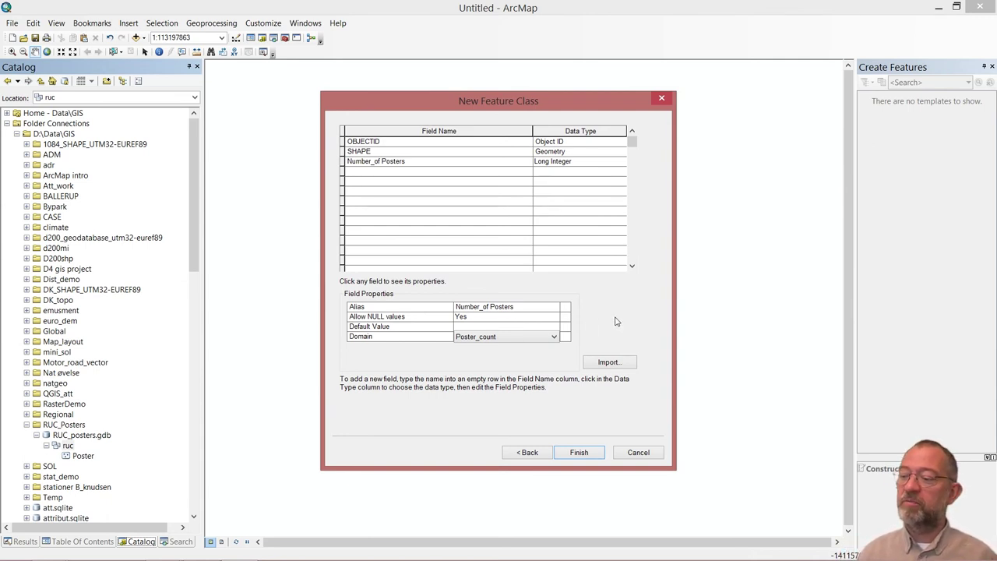
Step: Add a Short Integer field named Demolished to the Buildings feature class
{"action": "left_click", "coordinate": [389, 172]}
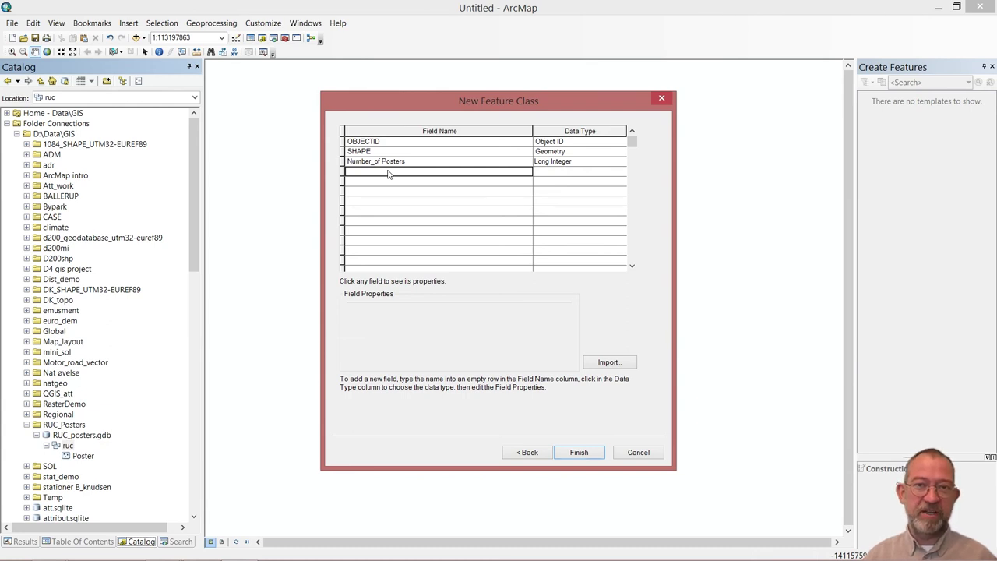
{"action": "type", "text": "Demoli"}
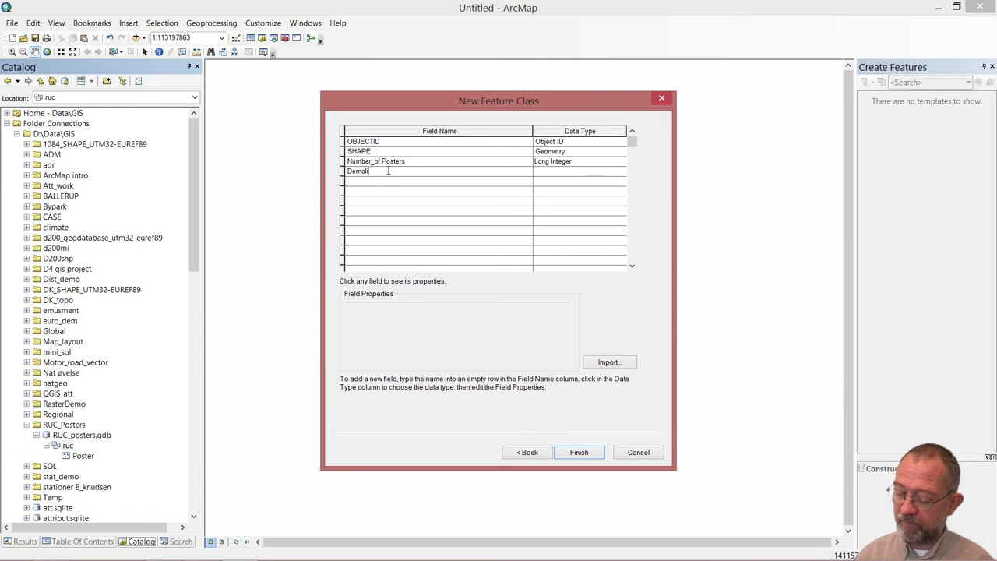
{"action": "type", "text": "hed"}
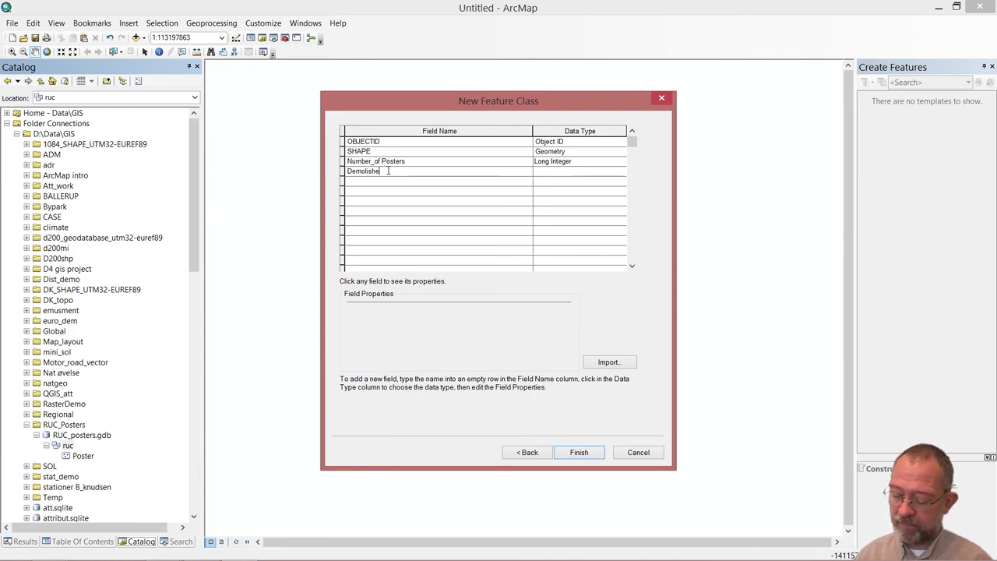
{"action": "left_click", "coordinate": [573, 173]}
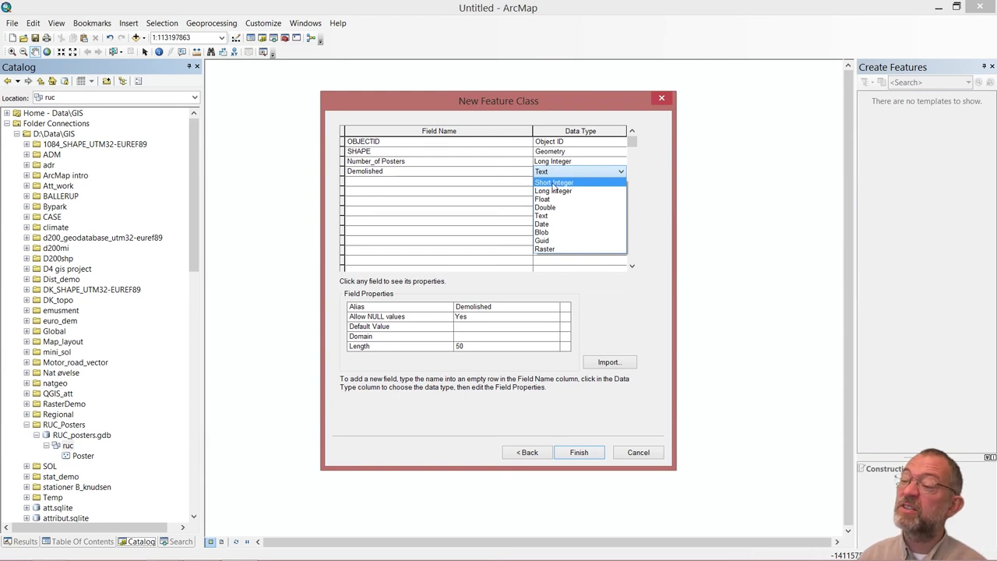
{"action": "left_click", "coordinate": [553, 183]}
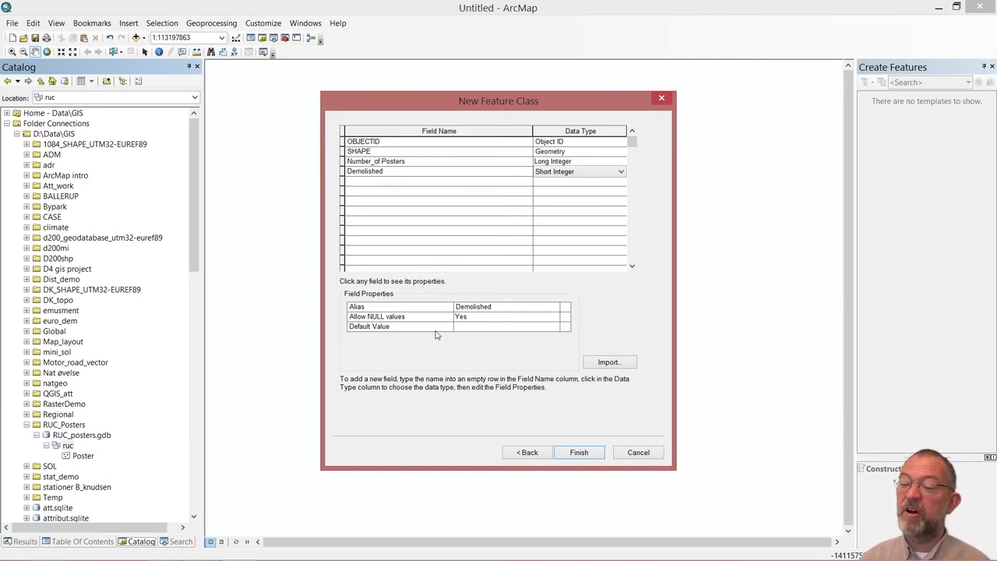
Step: Give Demolished a default value of 0 without NULL values, and finish creating Buildings, accepting the automatic field rename to Number_of_Posters
{"action": "left_click", "coordinate": [478, 327]}
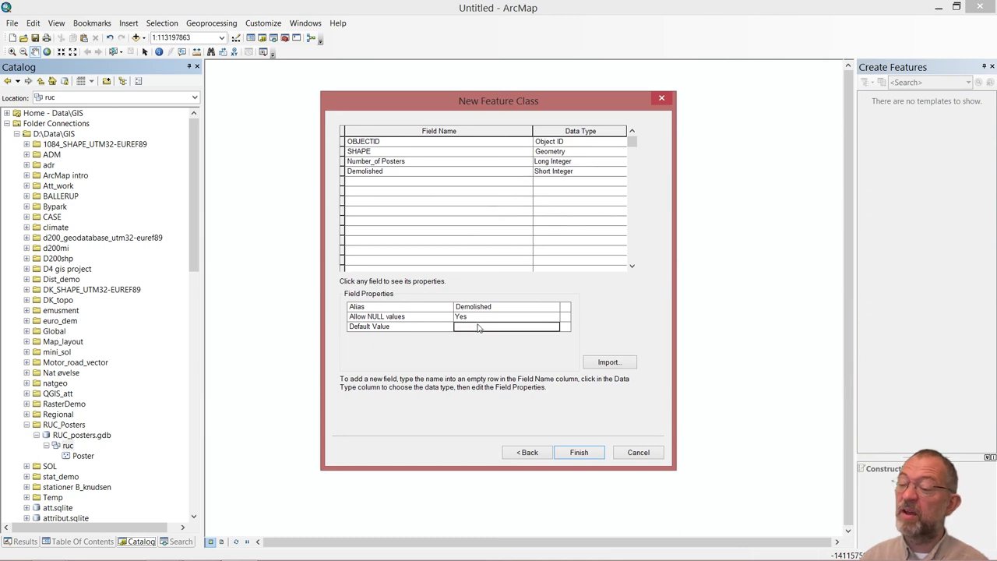
{"action": "type", "text": "0"}
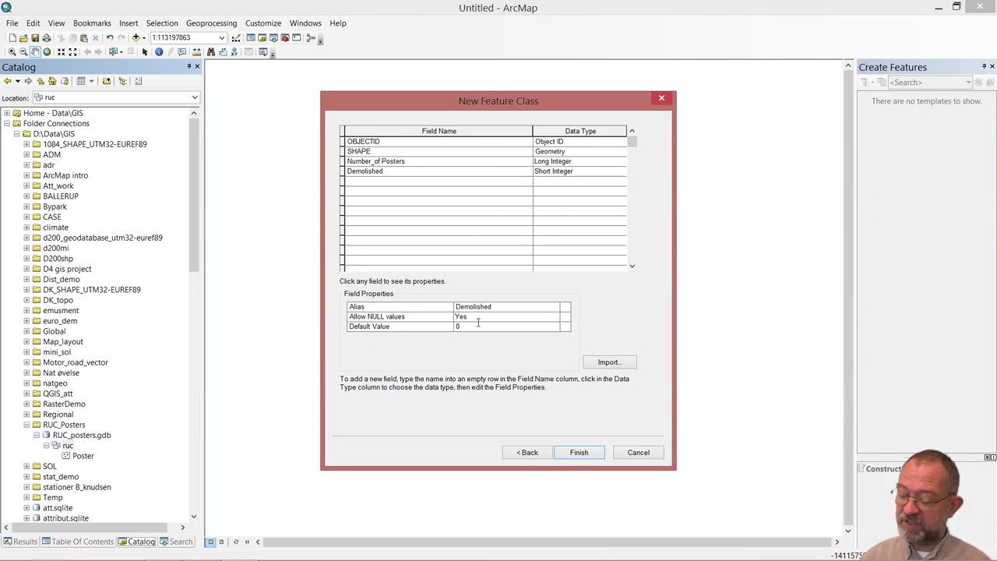
{"action": "left_click", "coordinate": [553, 316]}
{"action": "left_click", "coordinate": [464, 337]}
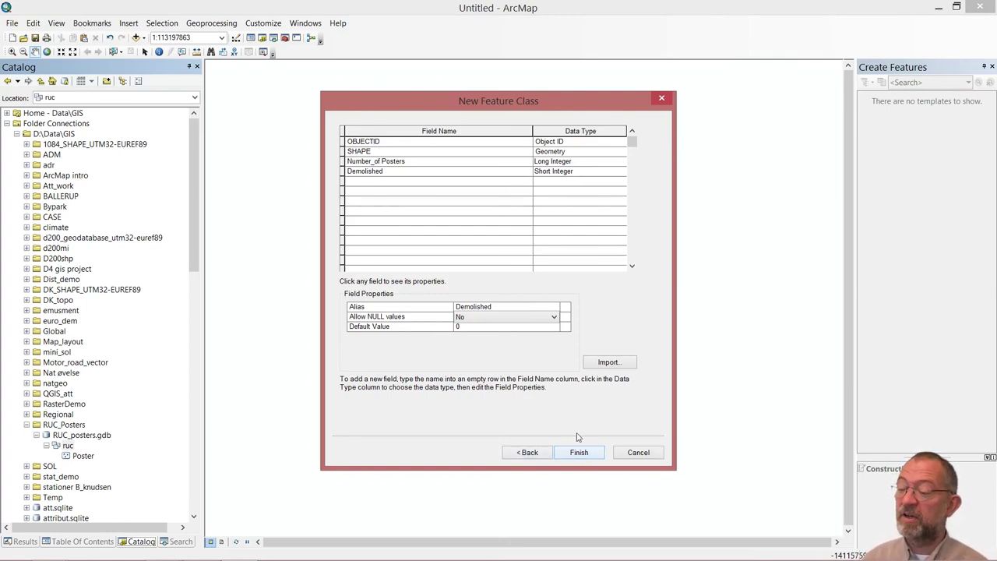
{"action": "left_click", "coordinate": [578, 458]}
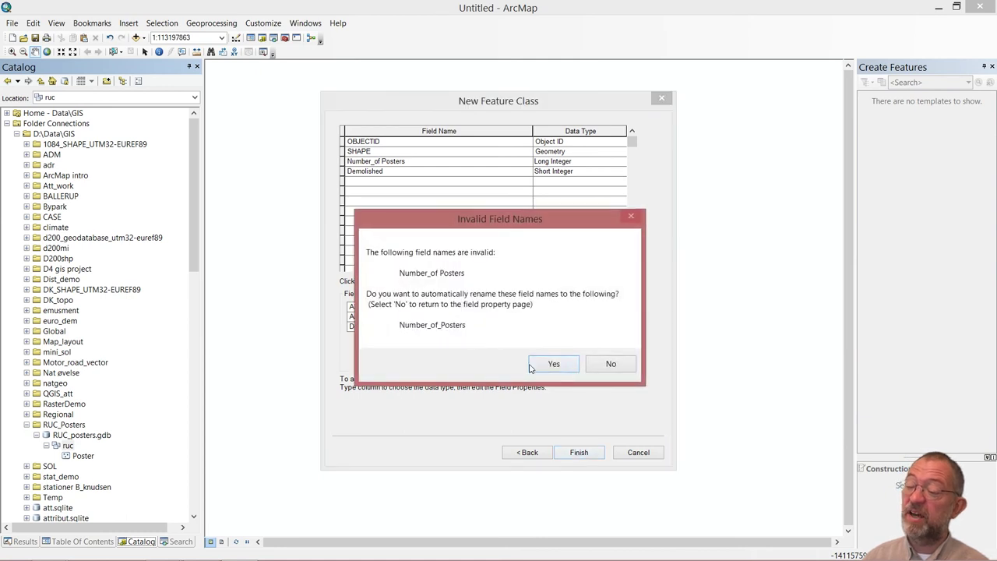
{"action": "left_click", "coordinate": [549, 363]}
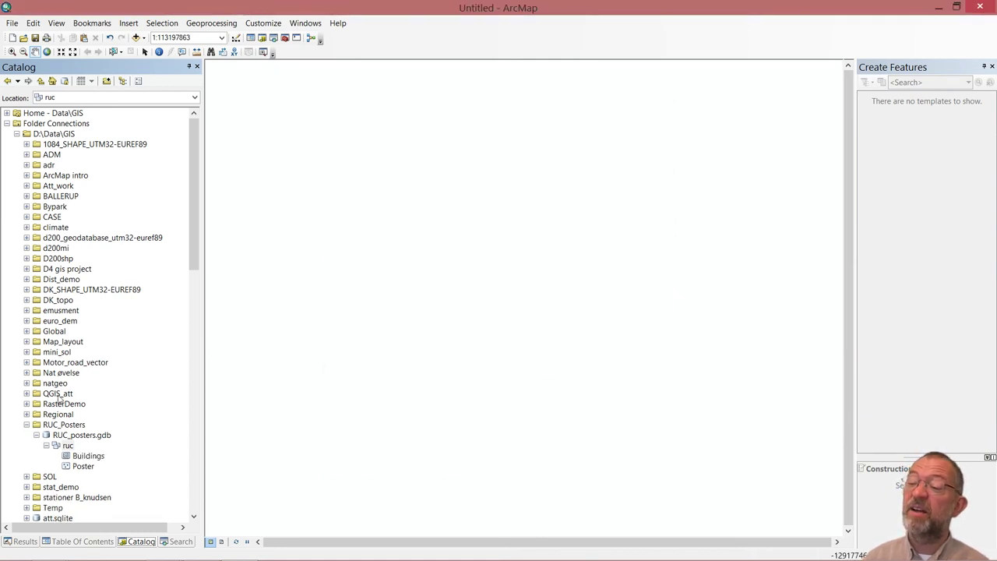
Step: Add a domain named Demolished to the RUC_posters.gdb geodatabase, with field type Short Integer and domain type Coded Values
{"action": "right_click", "coordinate": [74, 437]}
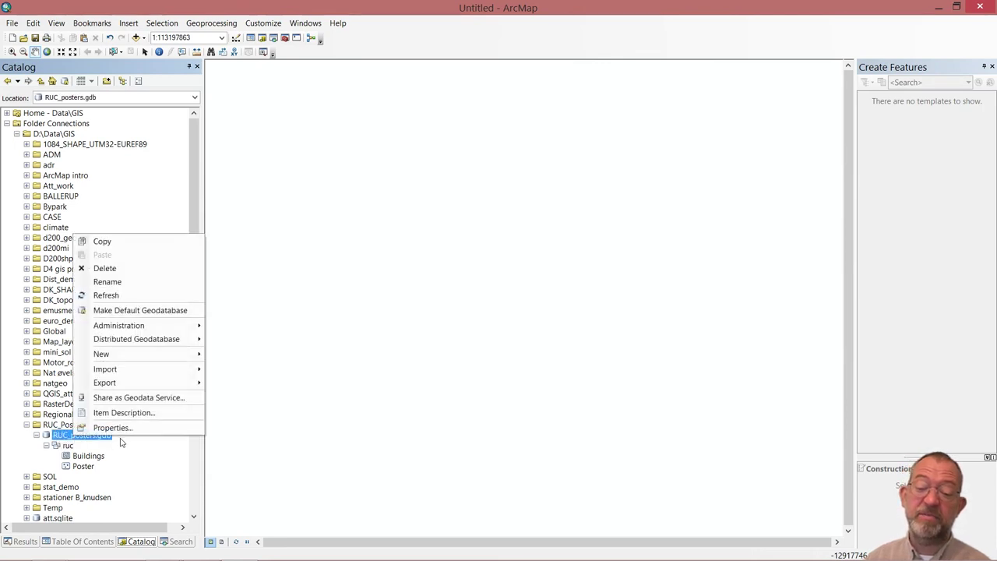
{"action": "mouse_move", "coordinate": [127, 371]}
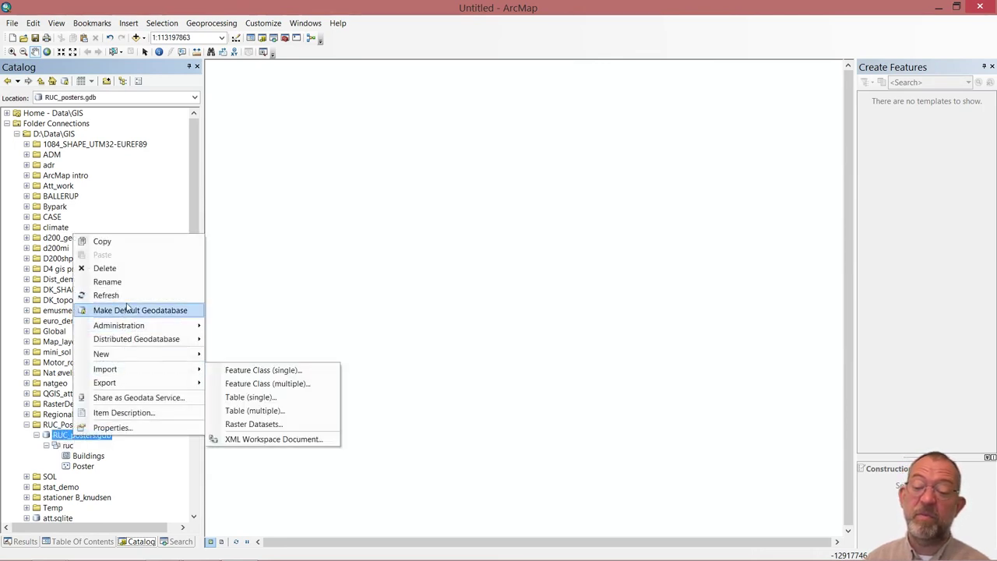
{"action": "left_click", "coordinate": [113, 427]}
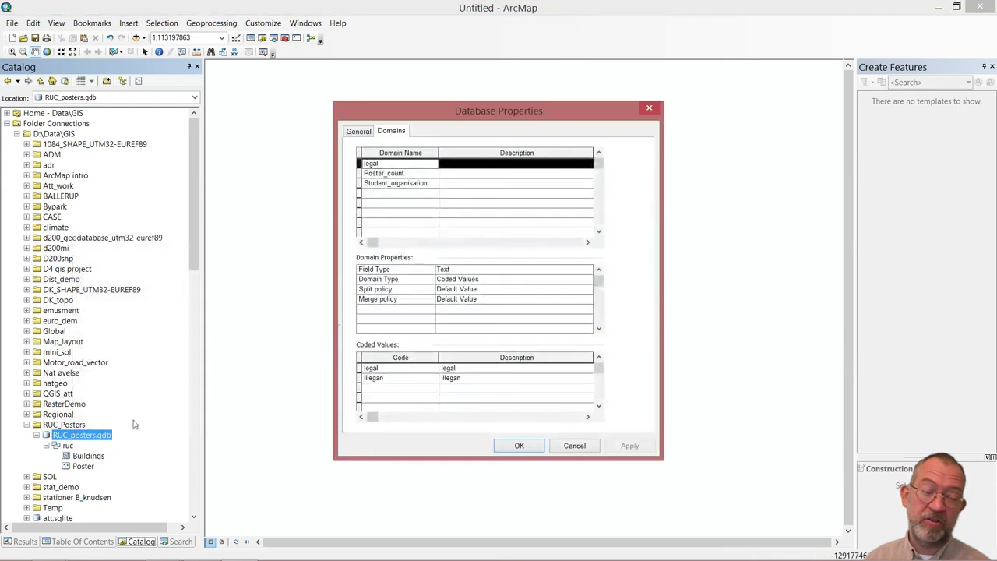
{"action": "left_click", "coordinate": [382, 193]}
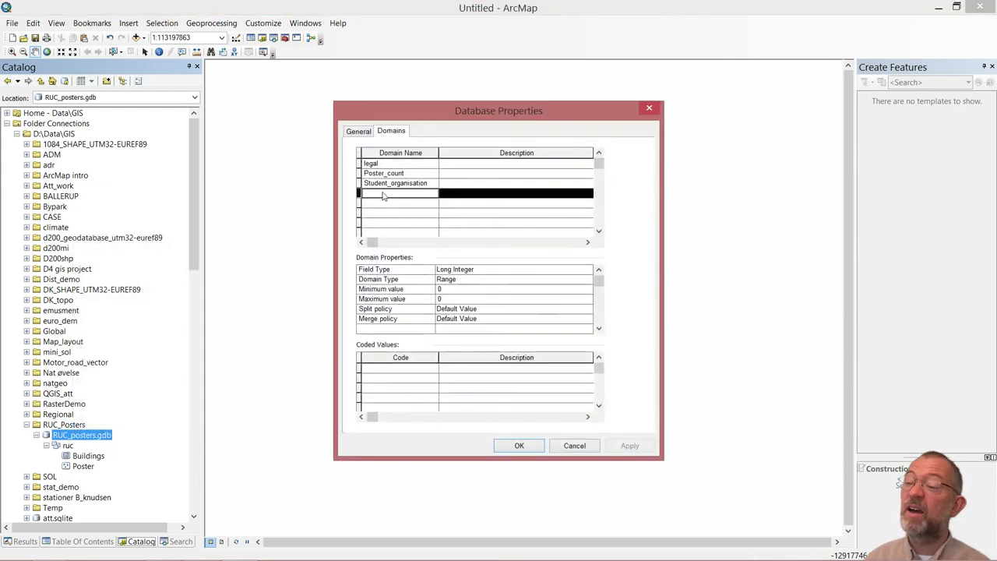
{"action": "type", "text": "Dem"}
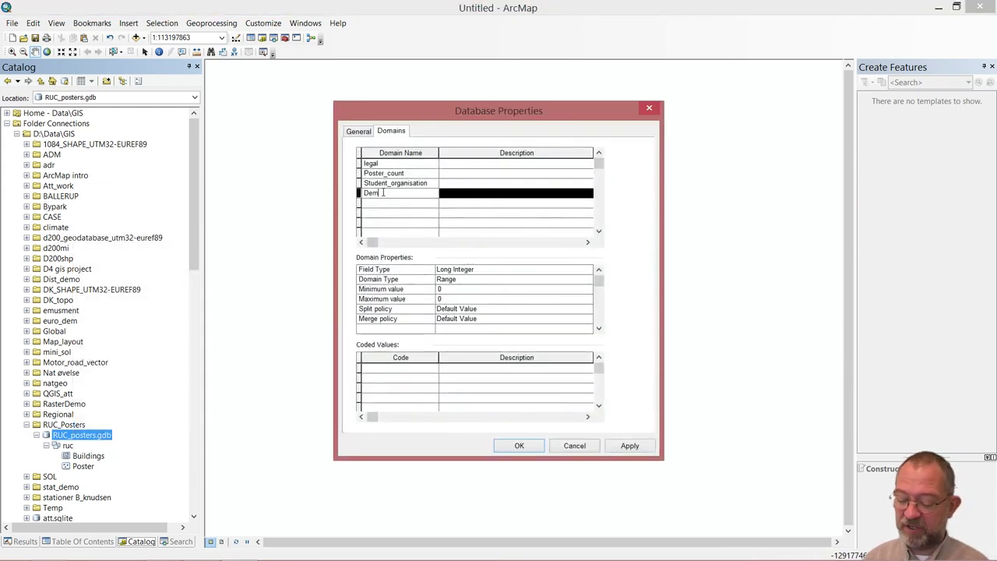
{"action": "type", "text": "olished"}
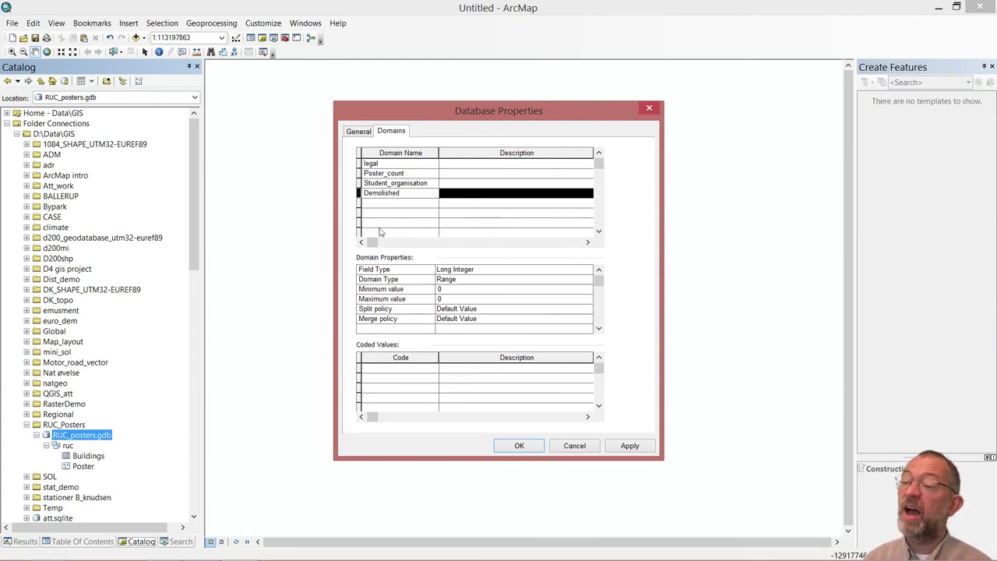
{"action": "left_click", "coordinate": [477, 271]}
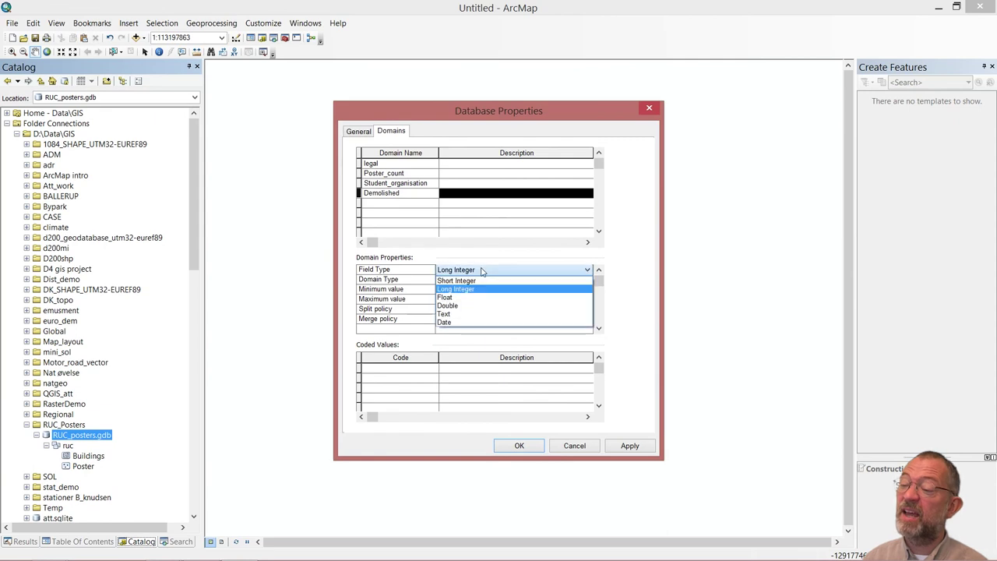
{"action": "left_click", "coordinate": [479, 281]}
{"action": "left_click", "coordinate": [474, 280]}
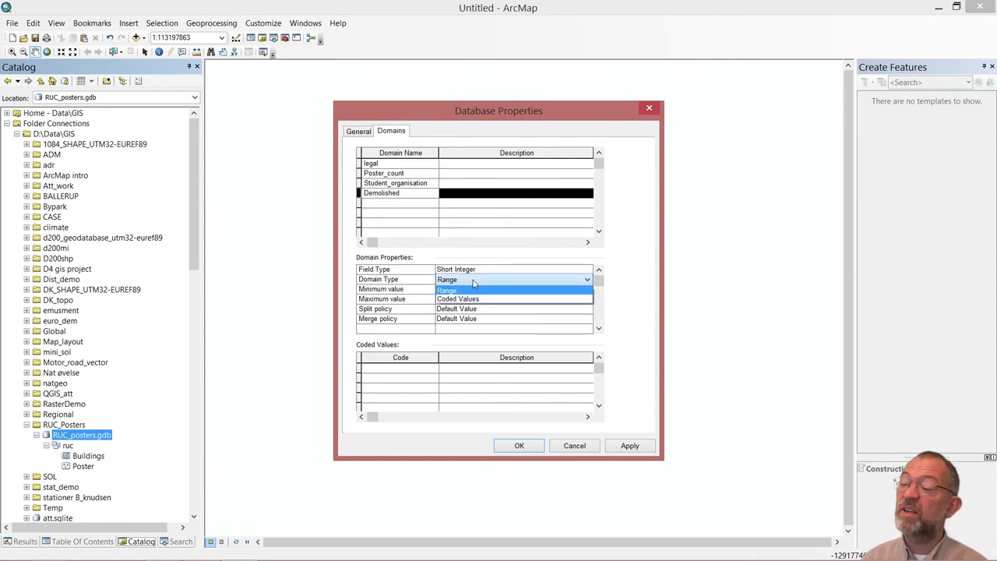
{"action": "left_click", "coordinate": [470, 298]}
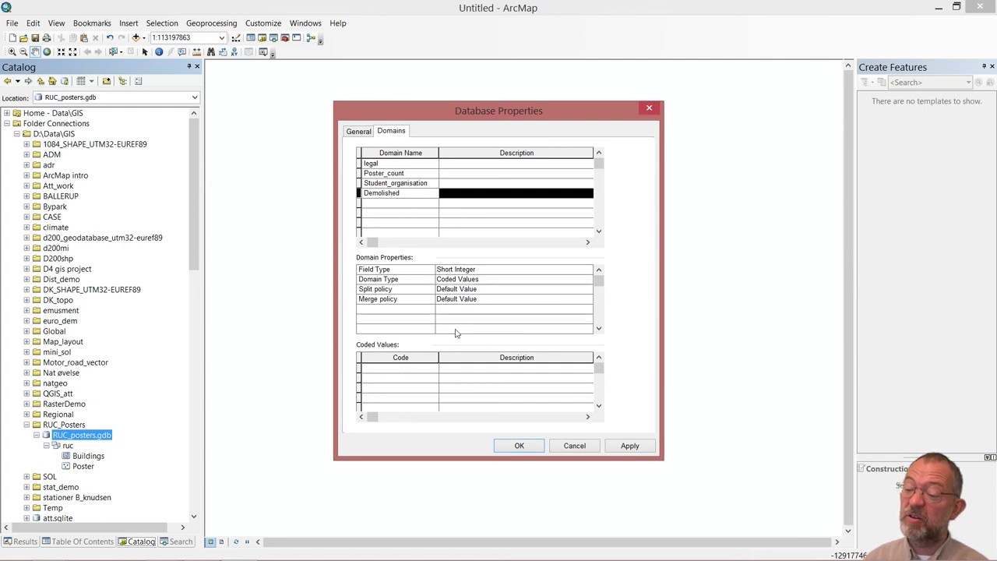
Step: Enter the coded value 0 with the description "Not demolished" for the Demolished domain
{"action": "left_click", "coordinate": [417, 370]}
{"action": "type", "text": "0"}
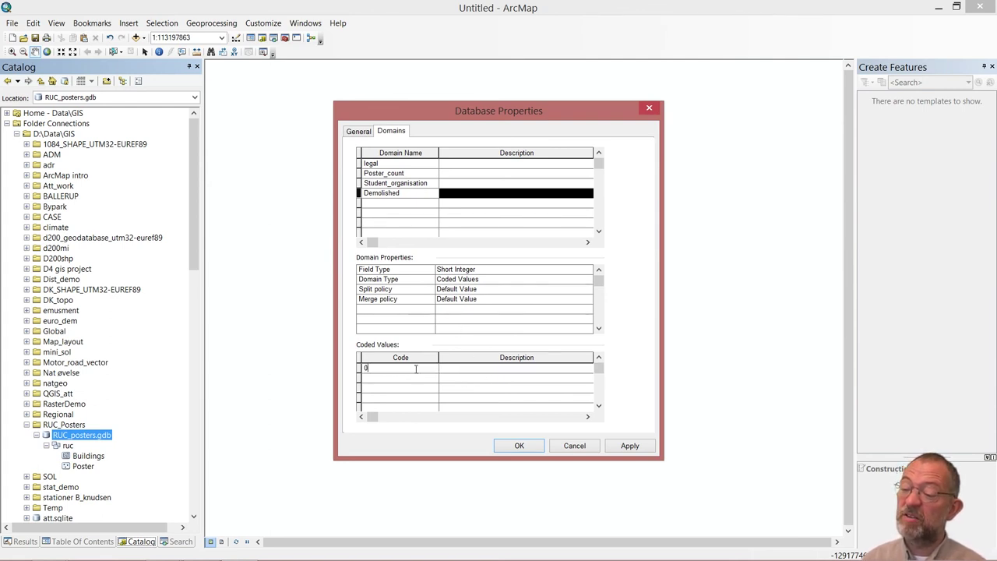
{"action": "left_click", "coordinate": [487, 372]}
{"action": "type", "text": "No"}
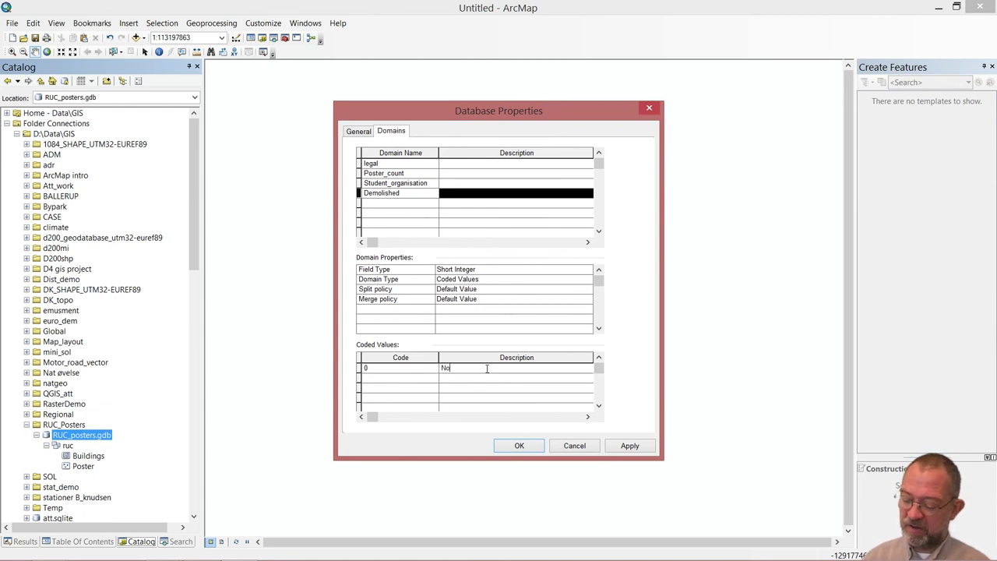
{"action": "type", "text": "t dem"}
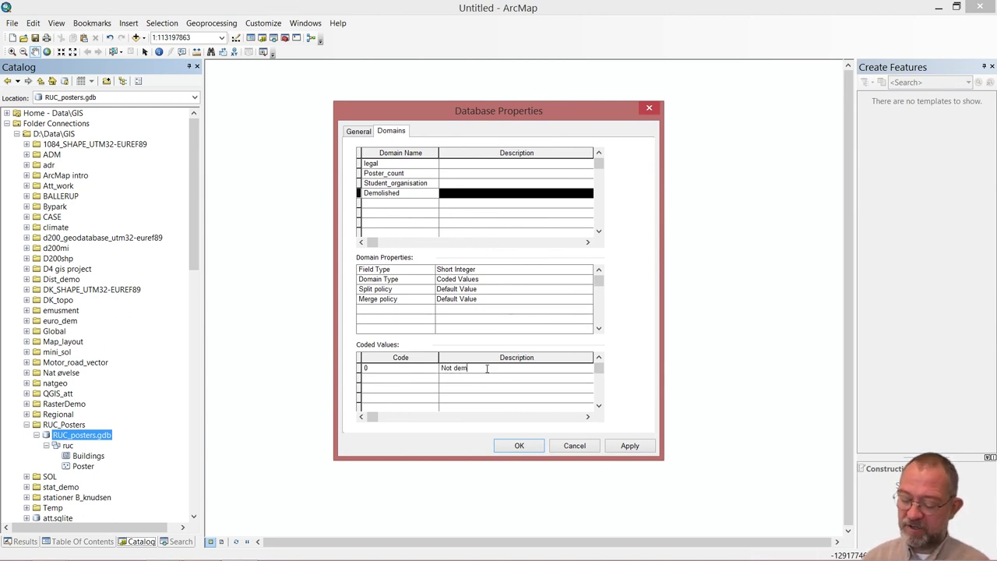
{"action": "type", "text": "olished"}
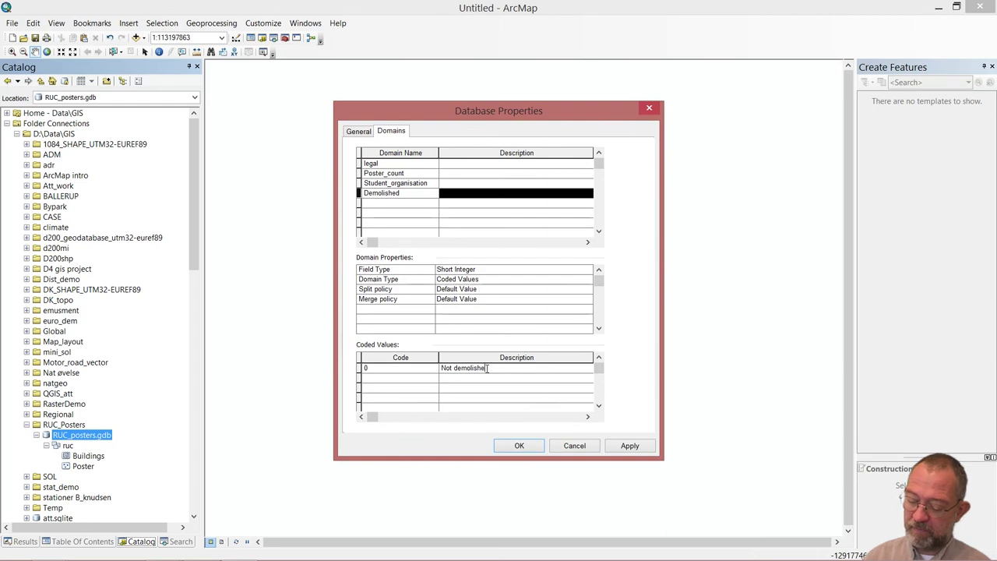
Step: Add the coded value 1 with the description "Demolished" and save the geodatabase's domains
{"action": "left_click", "coordinate": [384, 379]}
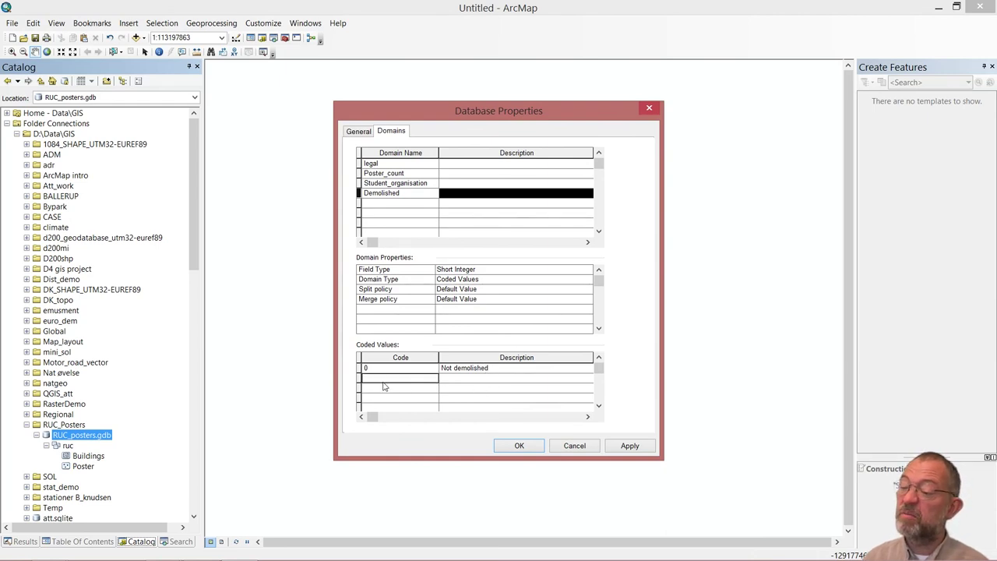
{"action": "type", "text": "1"}
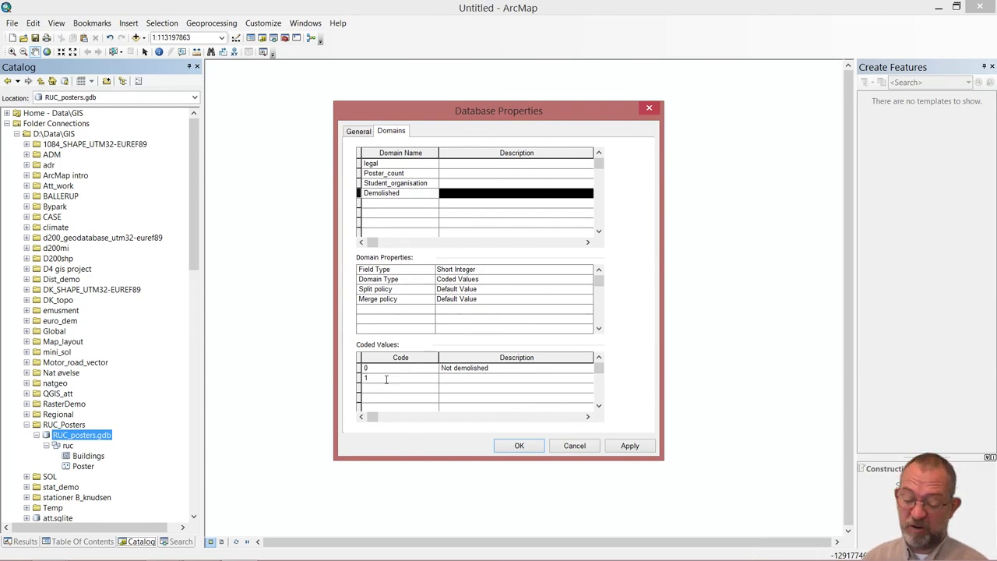
{"action": "left_click", "coordinate": [459, 381]}
{"action": "type", "text": "De"}
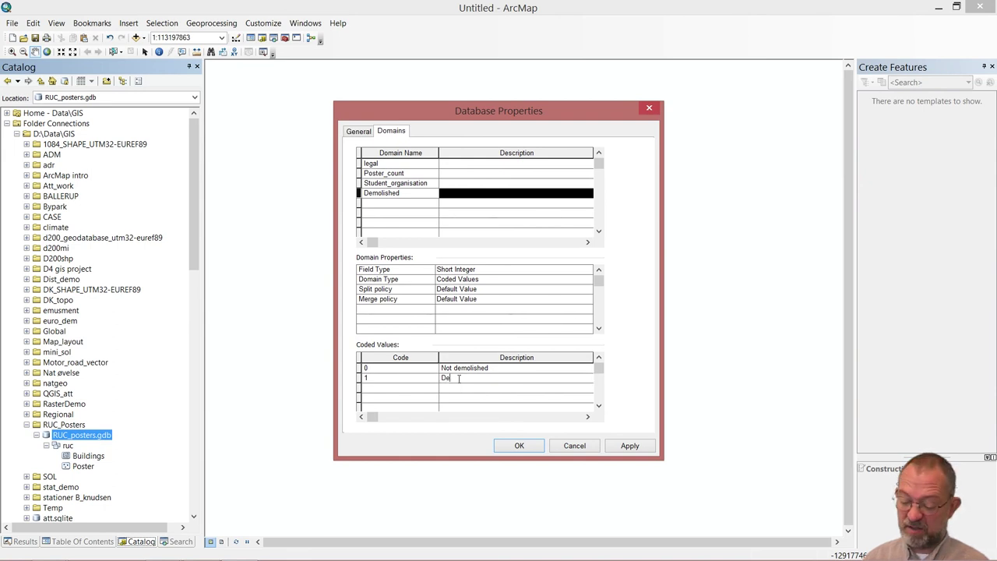
{"action": "type", "text": "molishe"}
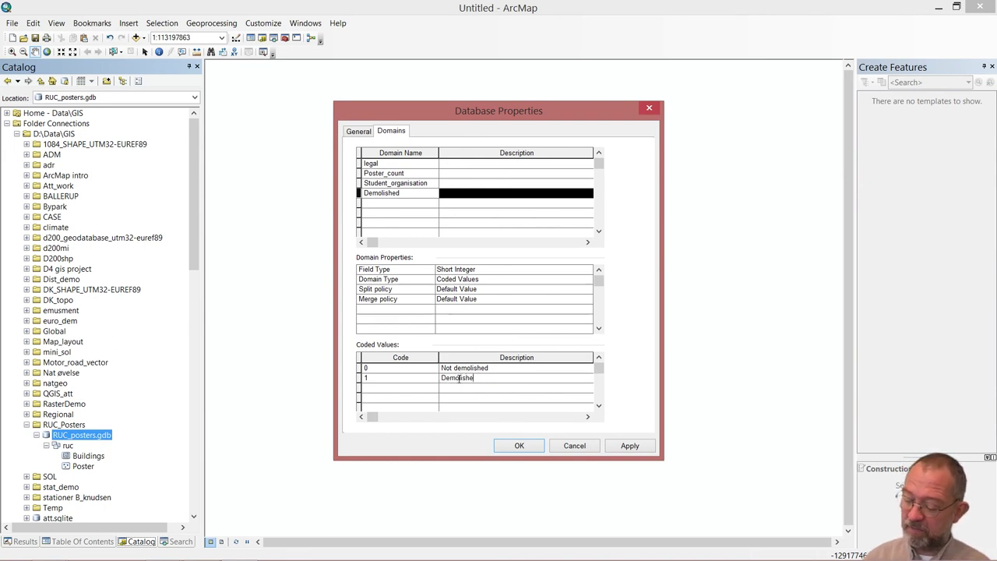
{"action": "type", "text": "d"}
{"action": "key", "text": "Return"}
{"action": "scroll", "coordinate": [545, 408], "scroll_direction": "down", "scroll_amount": 1}
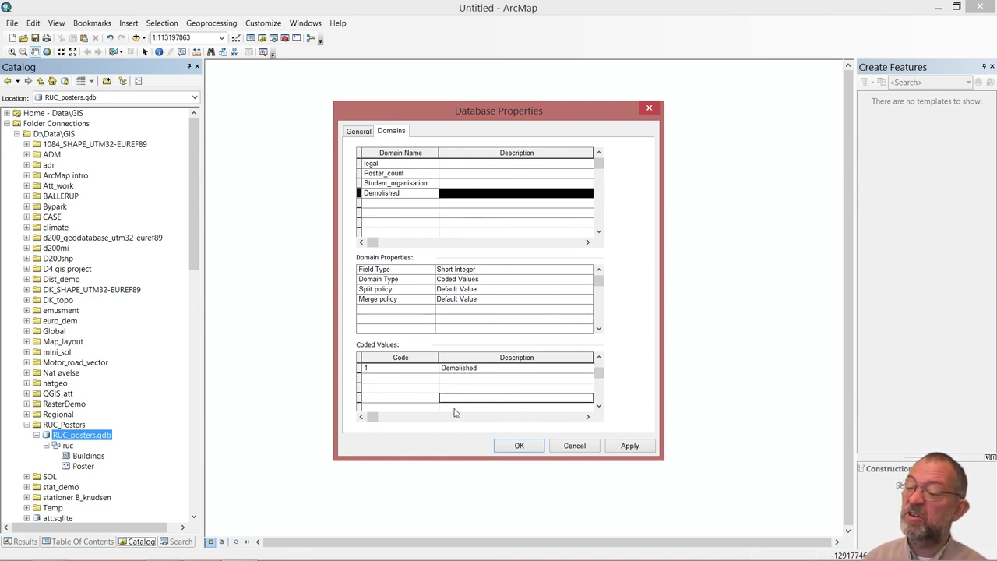
{"action": "left_click_drag", "start_coordinate": [600, 373], "coordinate": [605, 353]}
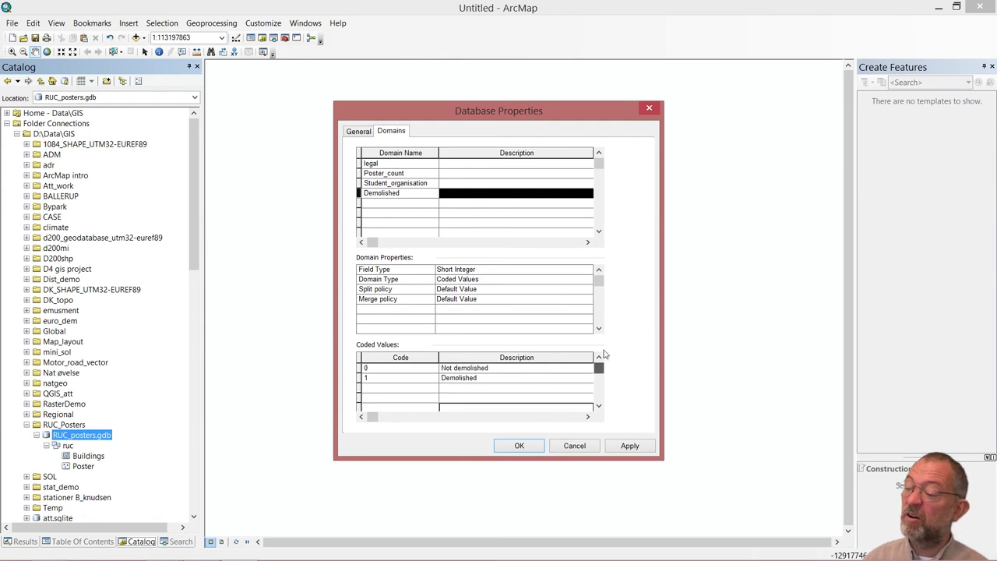
{"action": "left_click", "coordinate": [519, 446]}
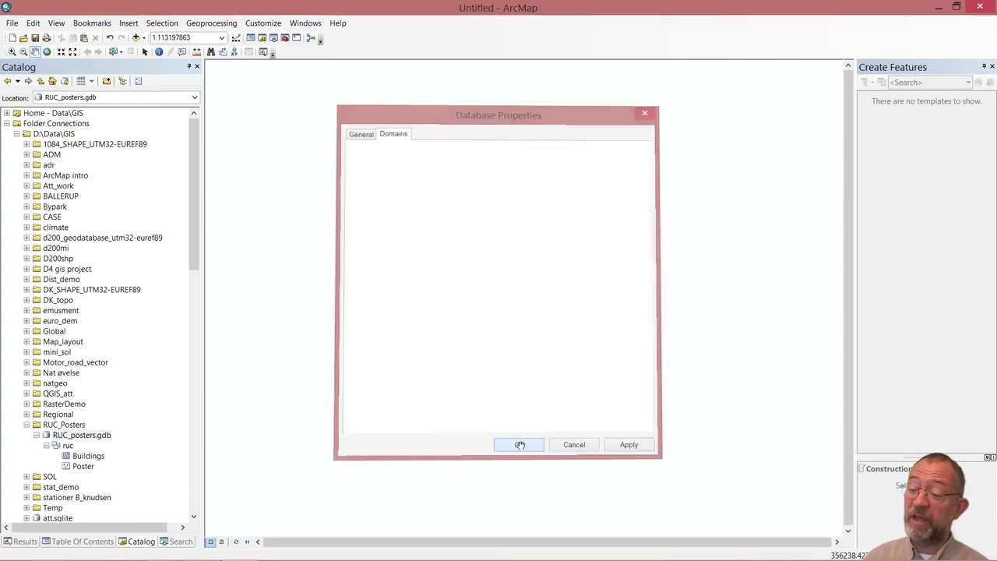
Step: Assign the Demolished domain to the Demolished field in the Buildings feature class properties and save the change
{"action": "right_click", "coordinate": [82, 458]}
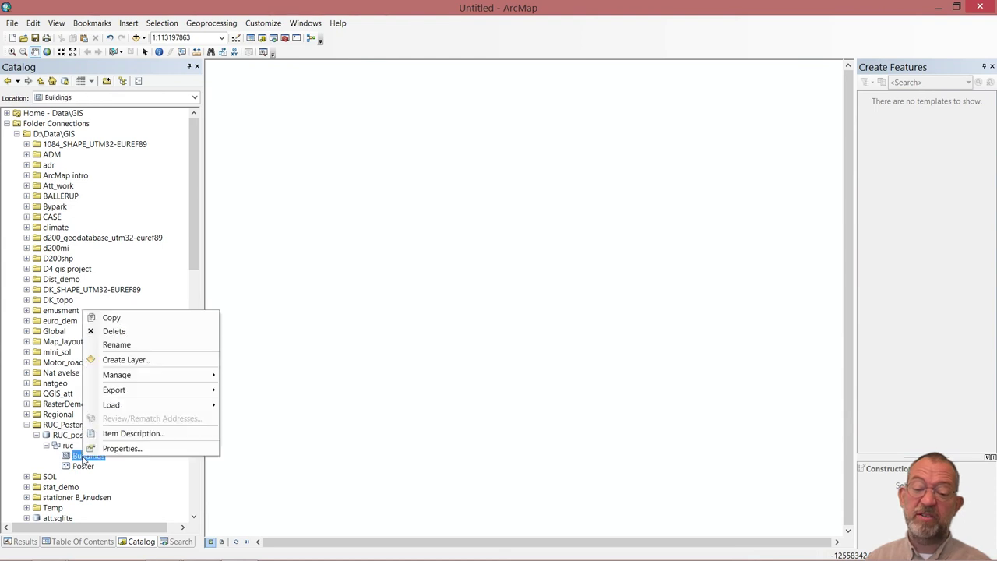
{"action": "left_click", "coordinate": [124, 448]}
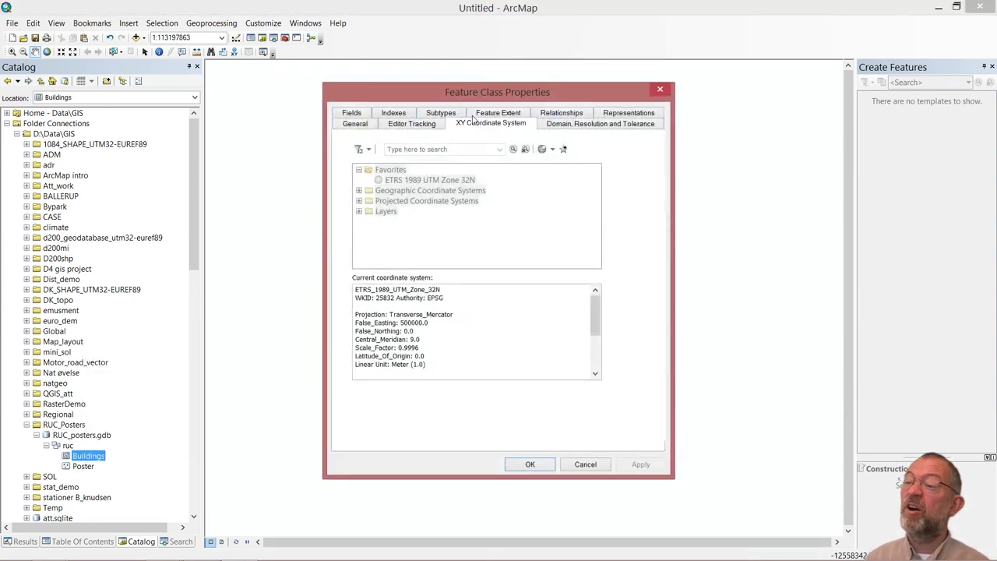
{"action": "left_click", "coordinate": [356, 115]}
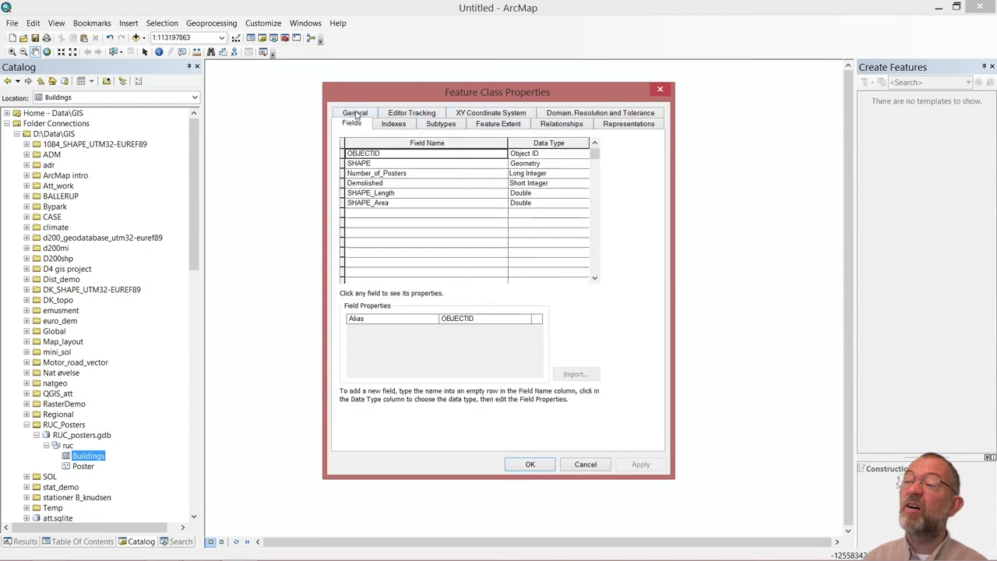
{"action": "left_click", "coordinate": [390, 184]}
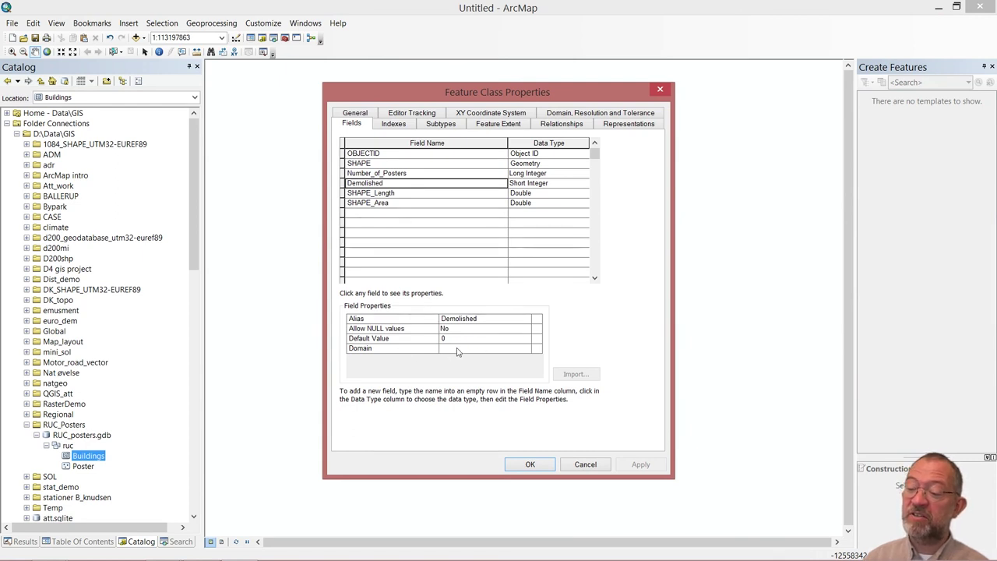
{"action": "left_click", "coordinate": [502, 352]}
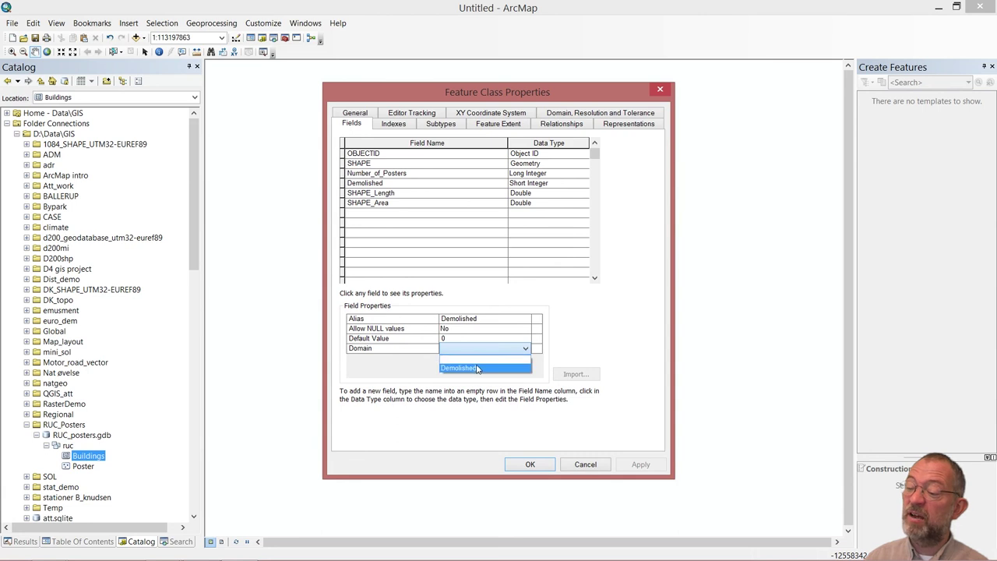
{"action": "left_click", "coordinate": [477, 368]}
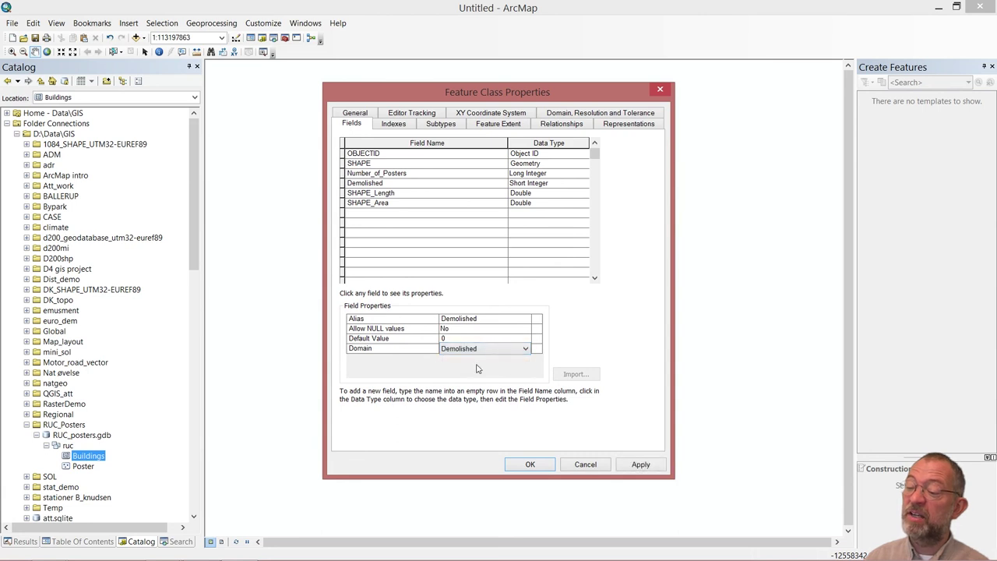
{"action": "left_click", "coordinate": [529, 464]}
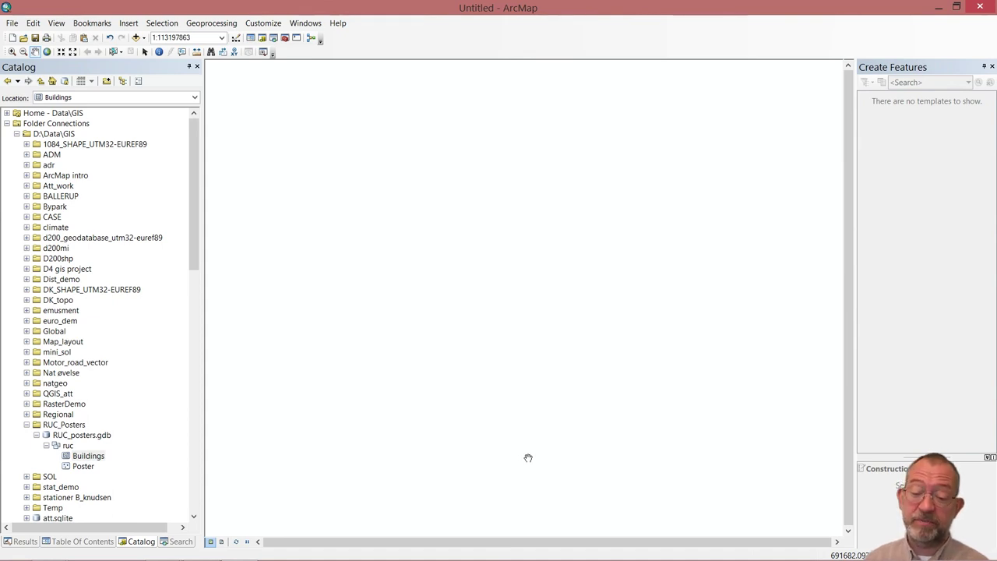
Step: Switch to the PowerPoint slide show "creating and editing vector data.pptx"
{"action": "key", "text": "alt+Tab"}
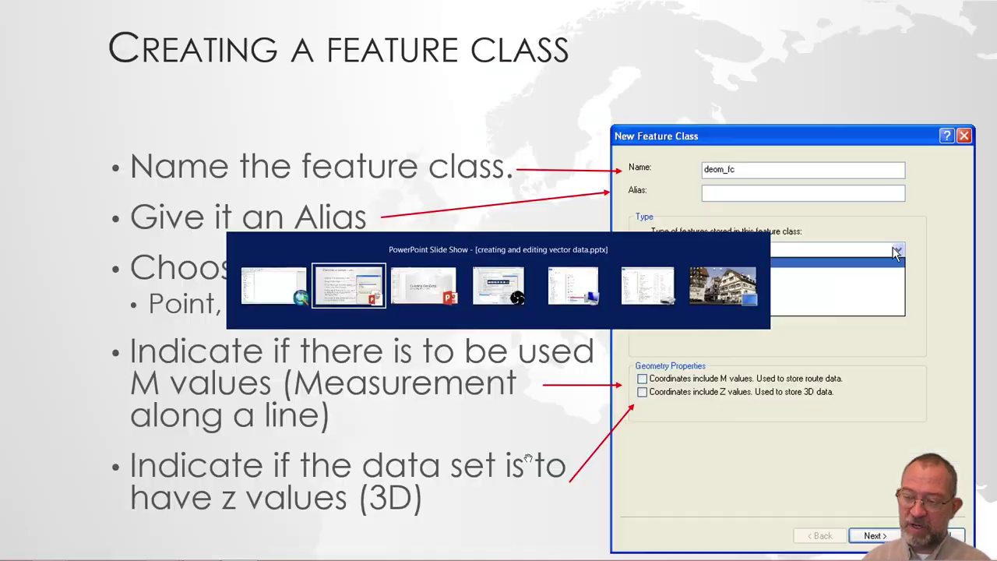